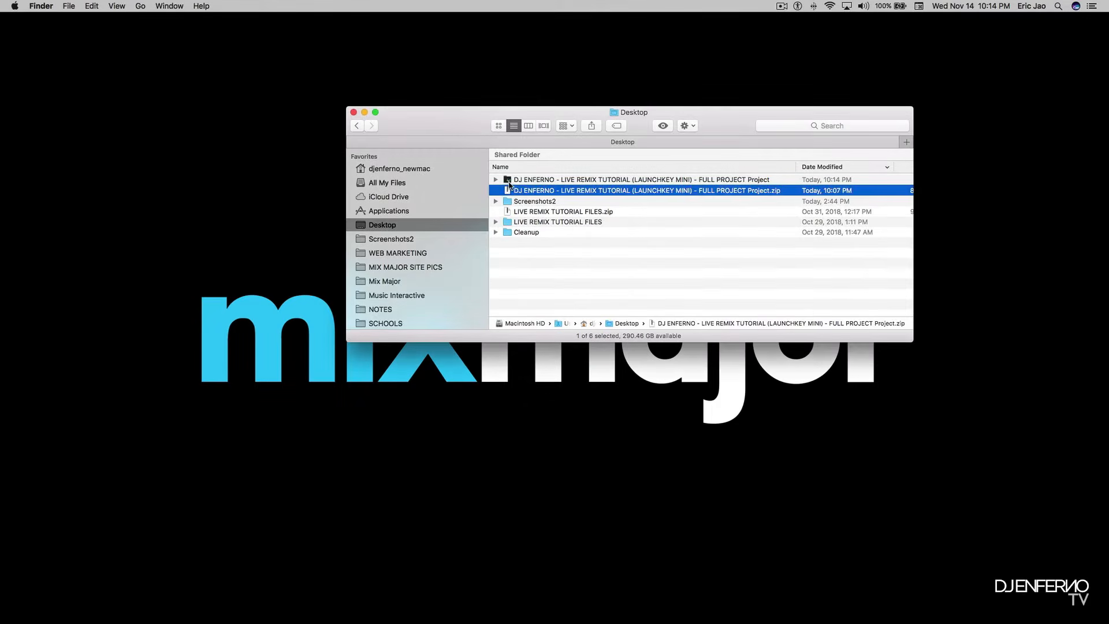
Open the LIVE REMIX TUTORIAL (LAUNCHKEY MINI) - FULL PROJECT set from its project folder on the Desktop
double_click(510, 180)
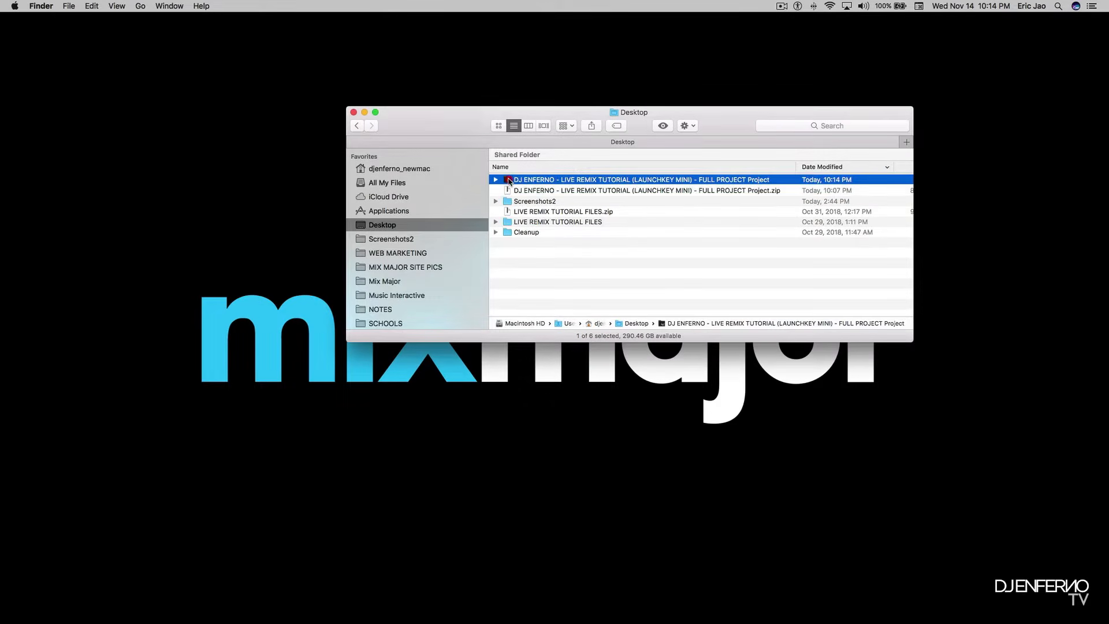
double_click(508, 200)
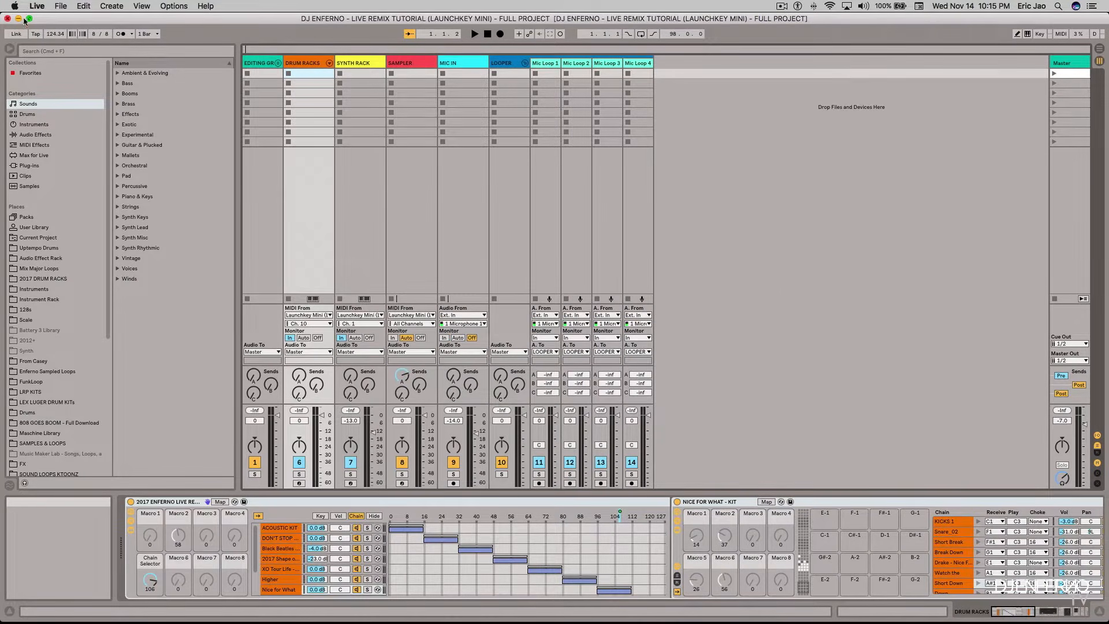
Examine the audio device settings in the preferences and the Mac's available sound output devices
click(37, 6)
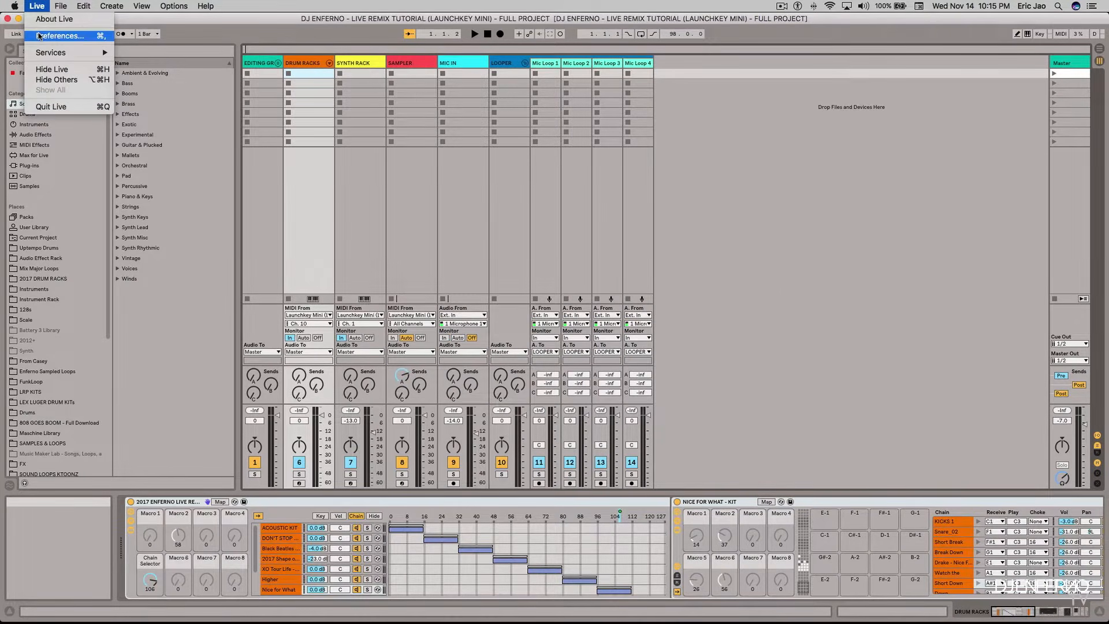
key(super+comma)
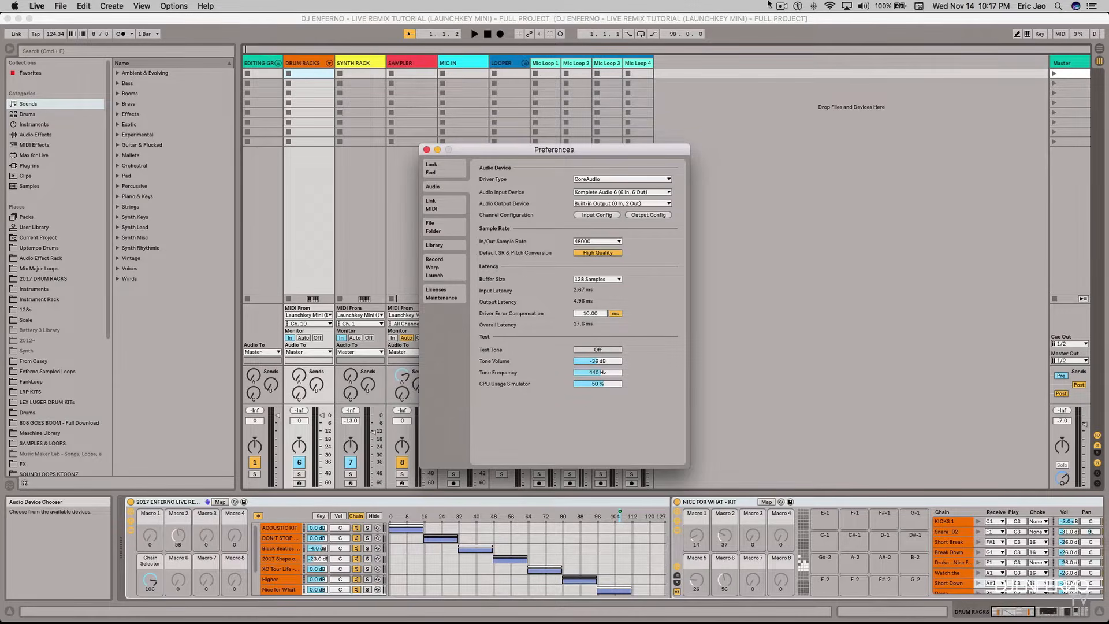
click(863, 5)
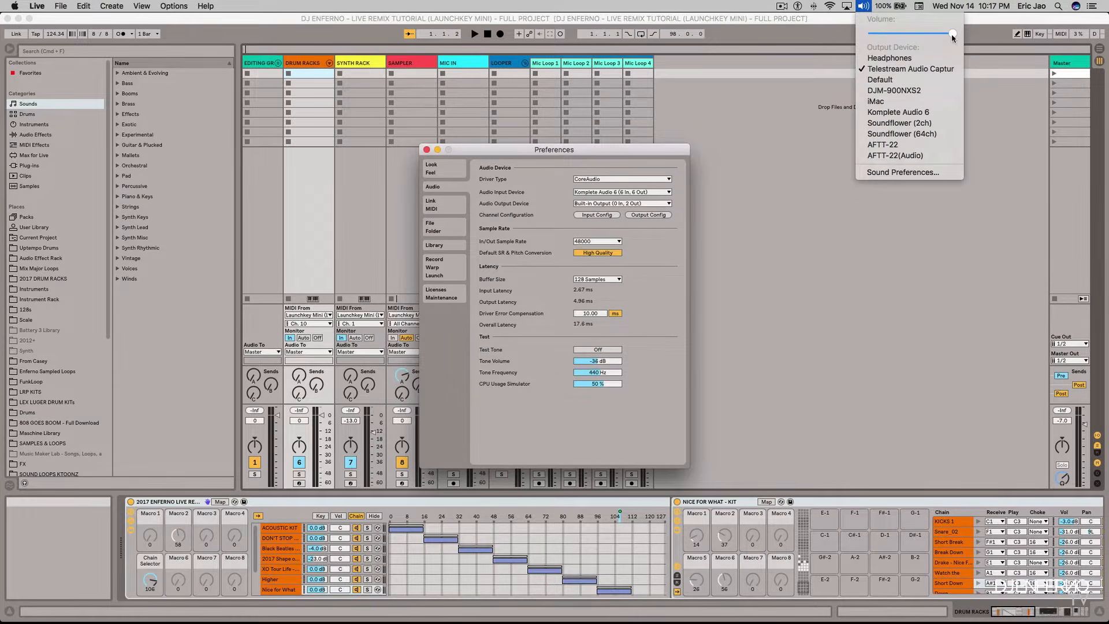
click(719, 7)
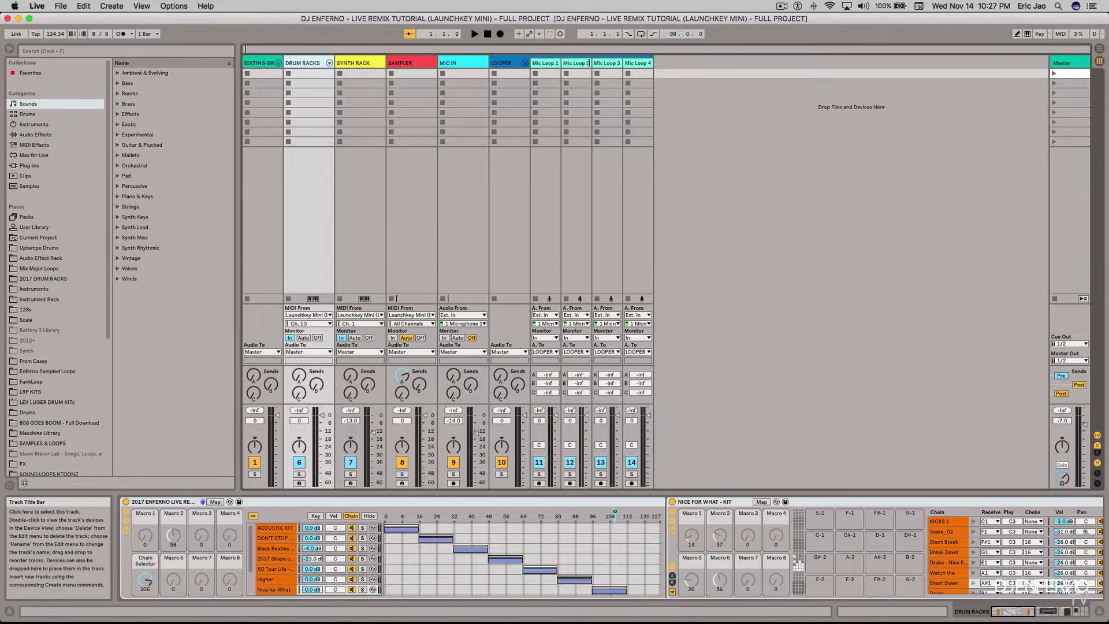
Inspect the devices on the SYNTH RACK, SAMPLER, MIC IN and LOOPER tracks one after another
click(359, 63)
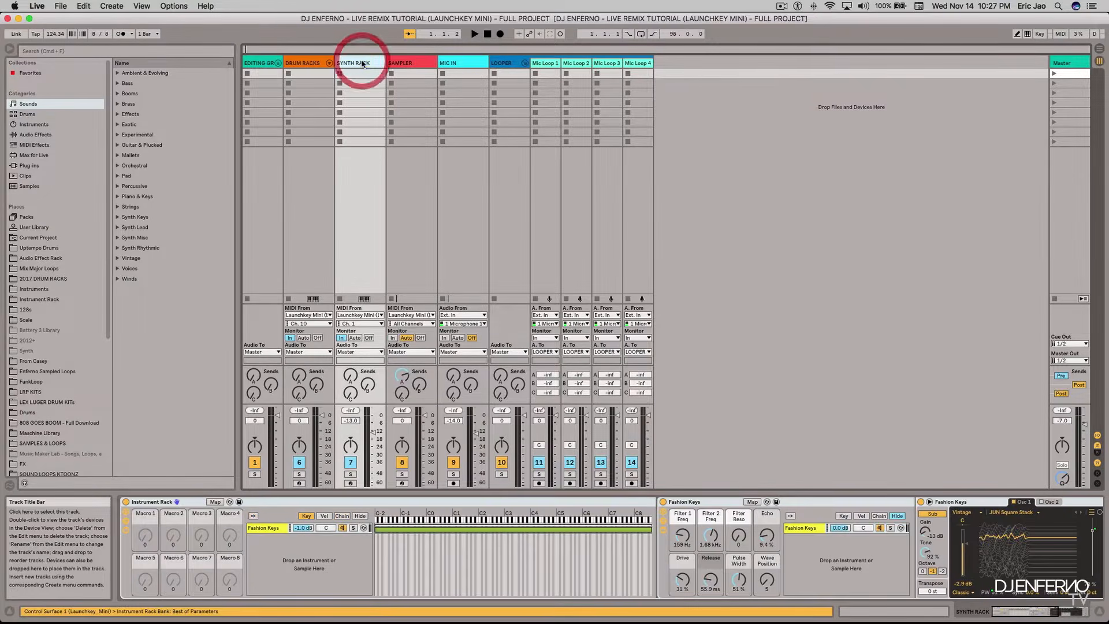
click(434, 61)
click(469, 65)
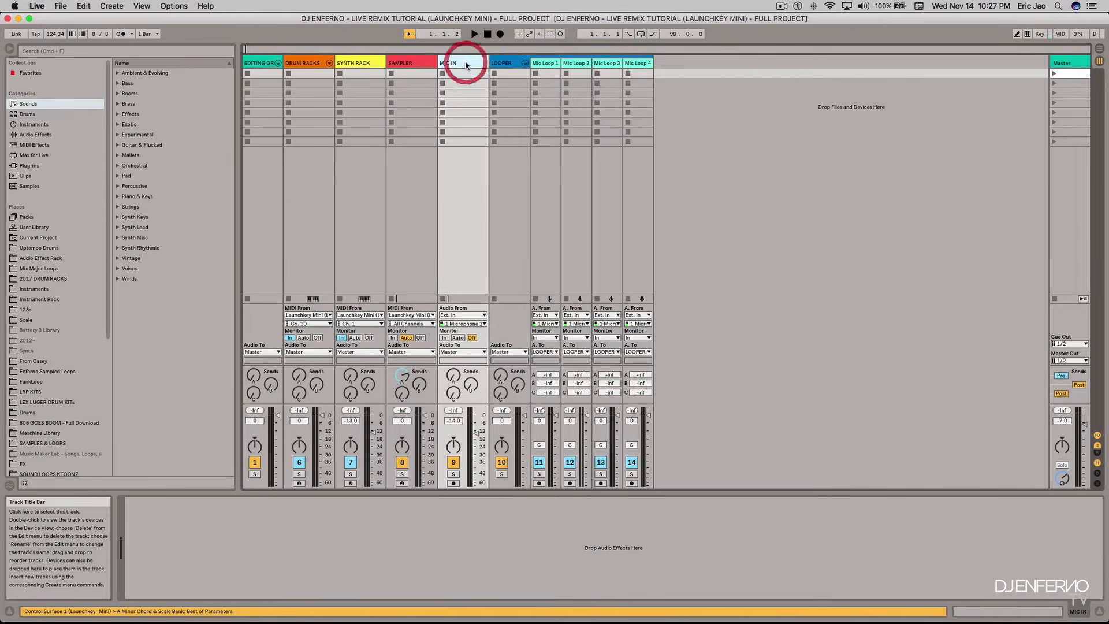
click(505, 62)
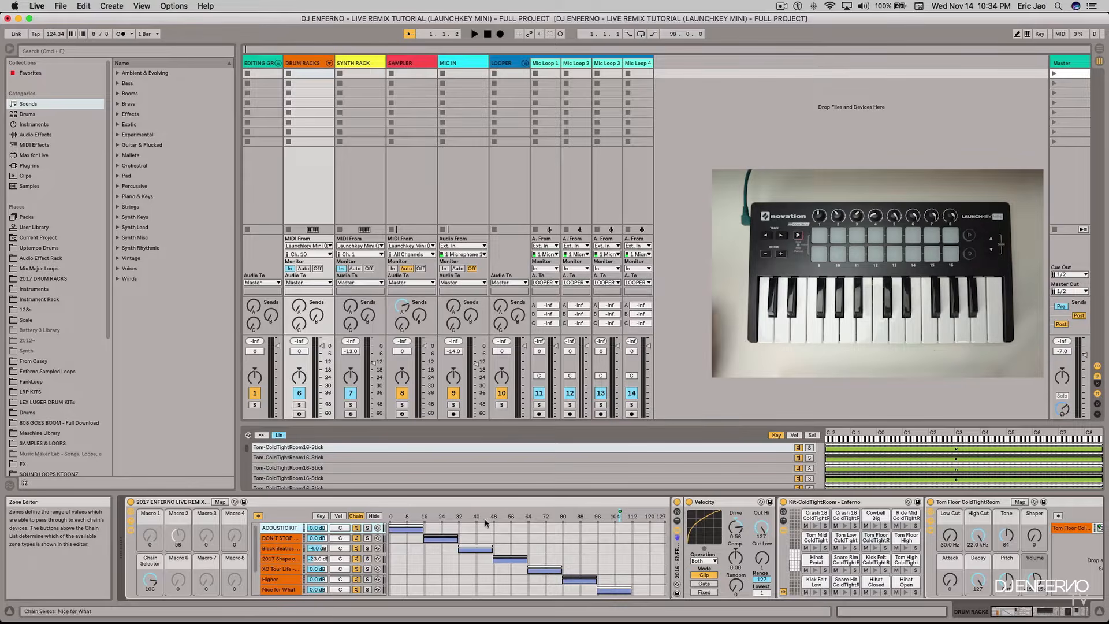
Turn the drum rack's Chain Selector down to the ACOUSTIC KIT chain and select the Ride Mid ColdTightRoom device
drag(152, 584, 152, 617)
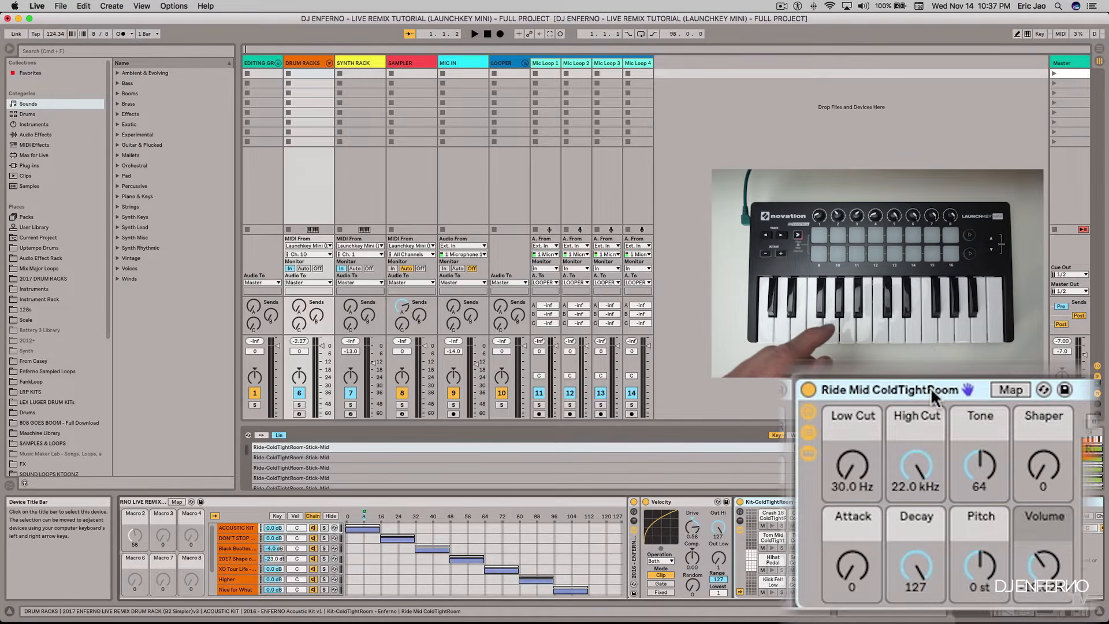
click(932, 391)
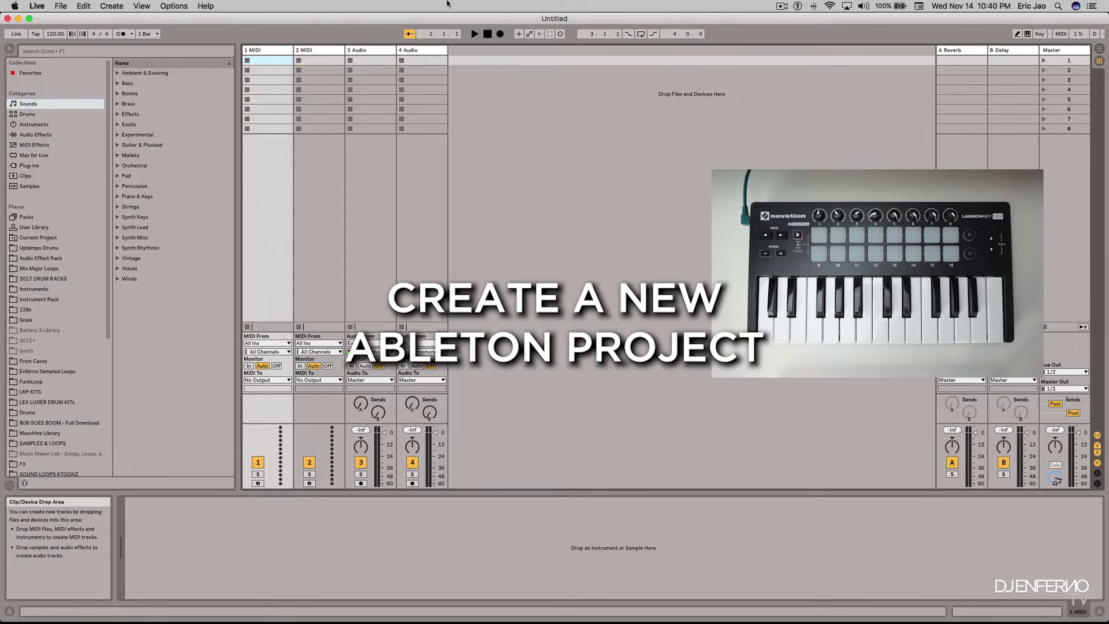
click(61, 6)
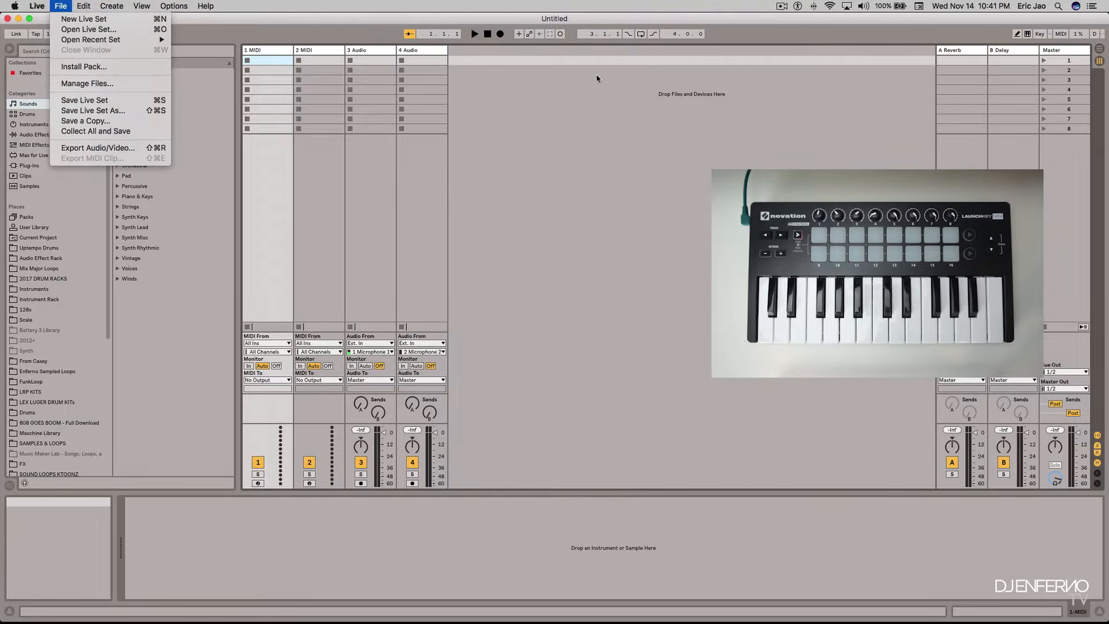
click(584, 97)
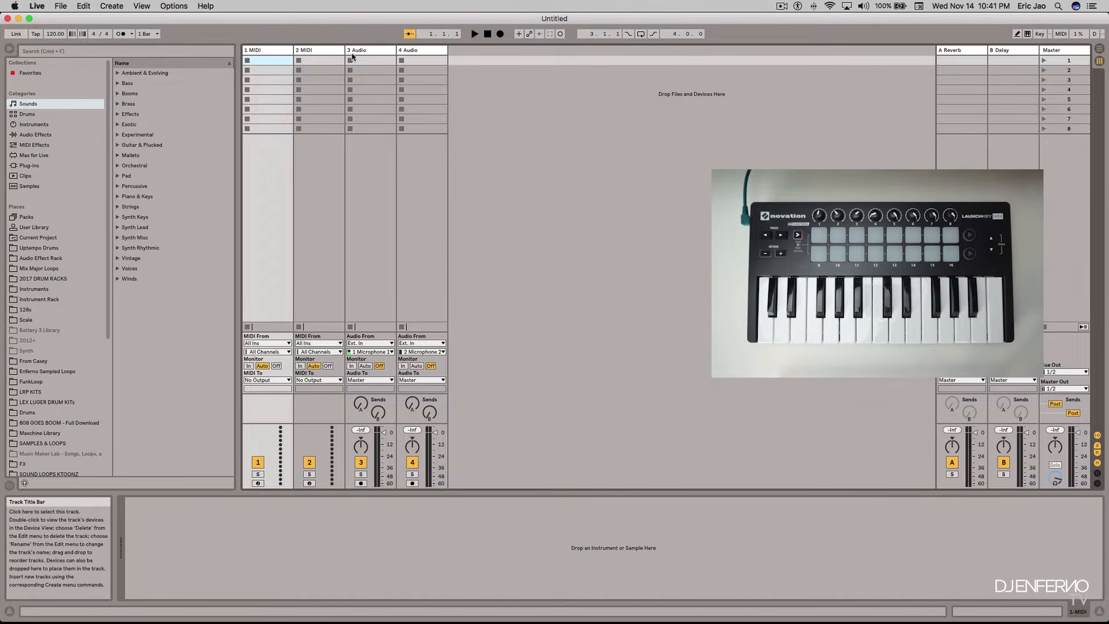
Delete the second MIDI track and the last audio track, and move the remaining MIDI track after the remaining audio track
click(306, 51)
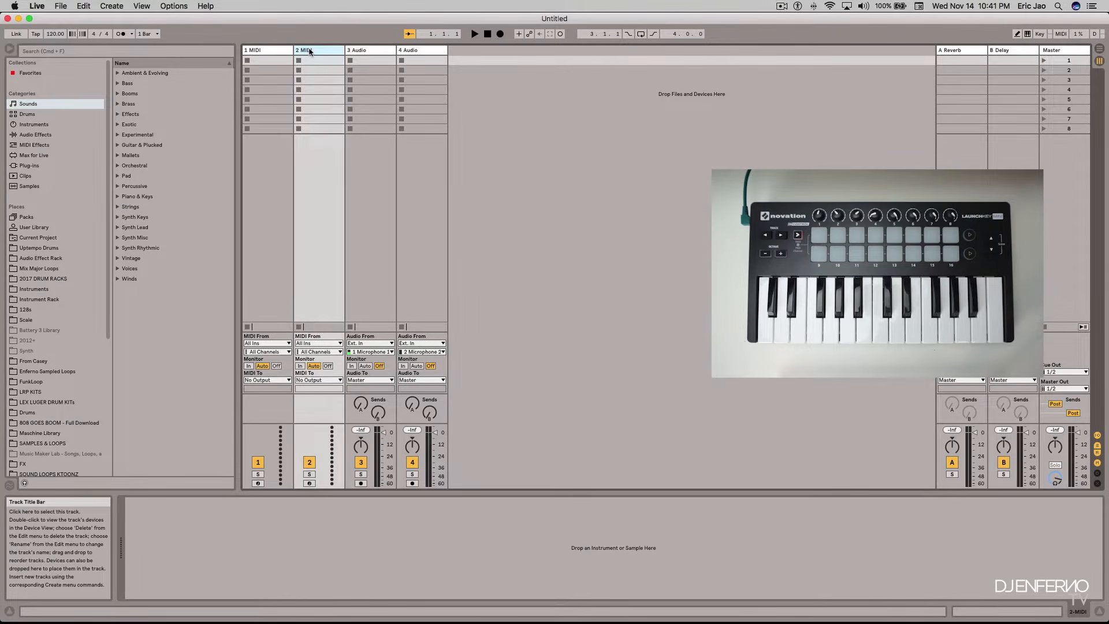
click(310, 50)
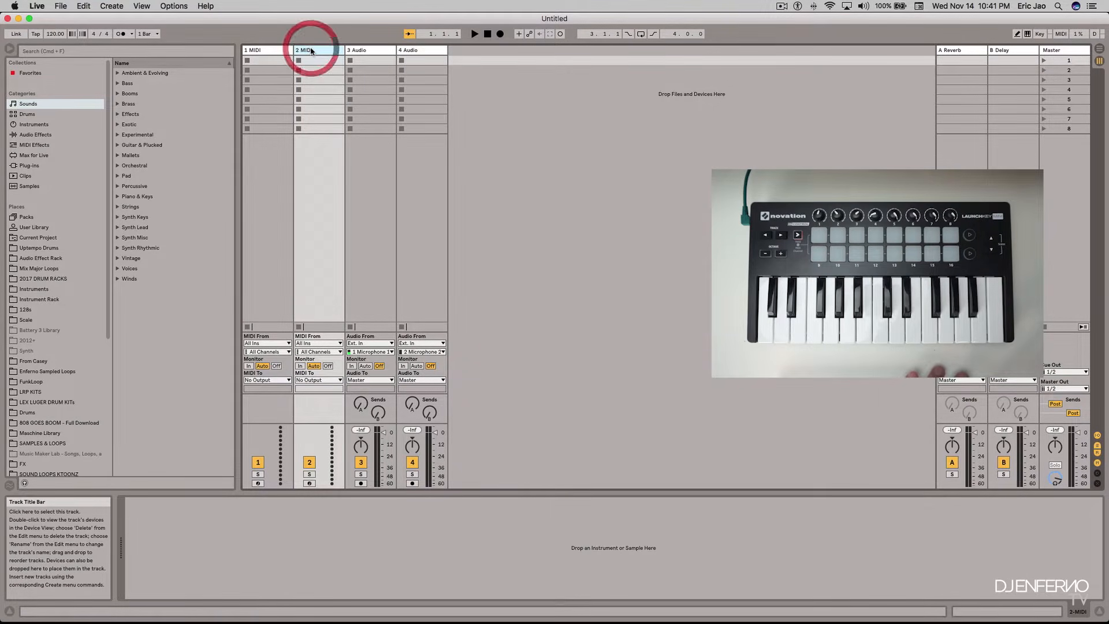
key(BackSpace)
click(366, 51)
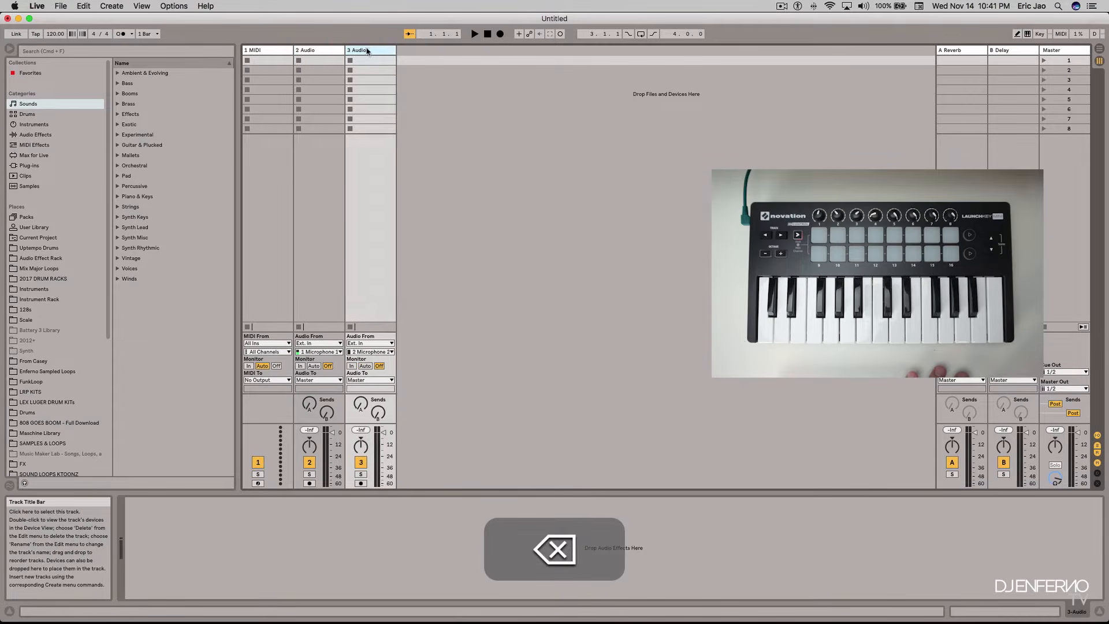
key(BackSpace)
drag(273, 51, 357, 51)
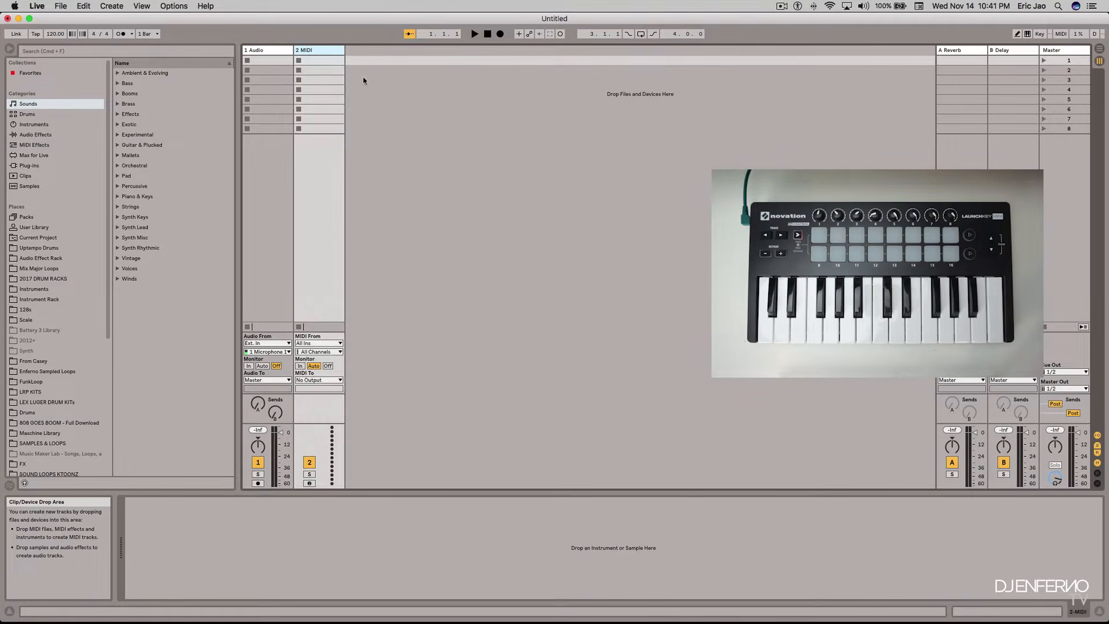
Save the Live set to the Desktop as "YOUR NAME - LIVE REMIX - LAUNCHKEY MINI"
click(63, 7)
click(108, 116)
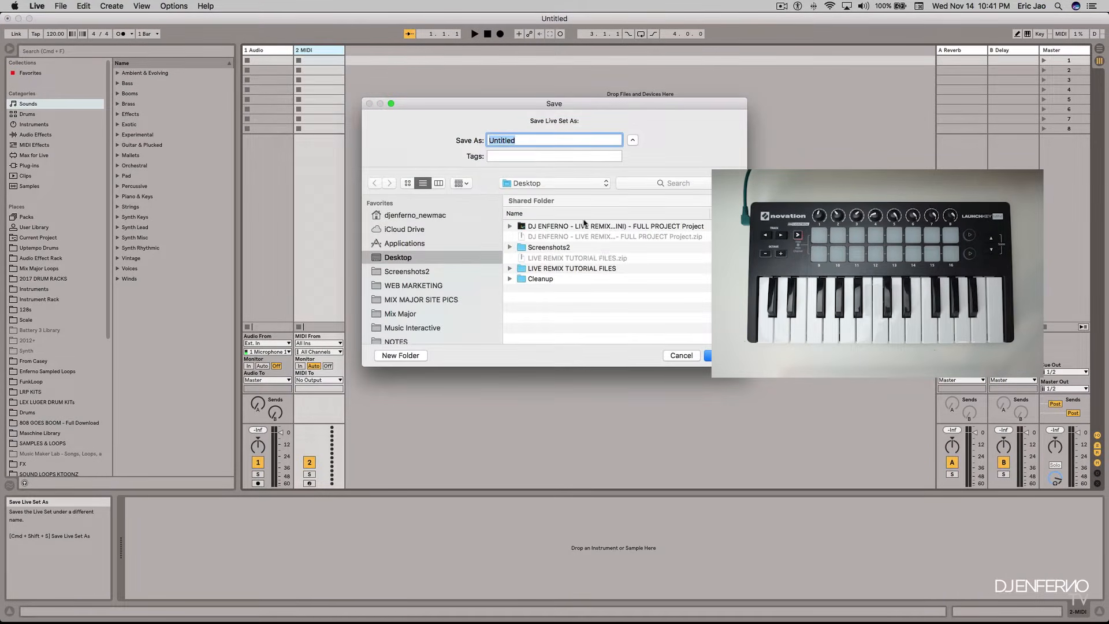
double_click(507, 137)
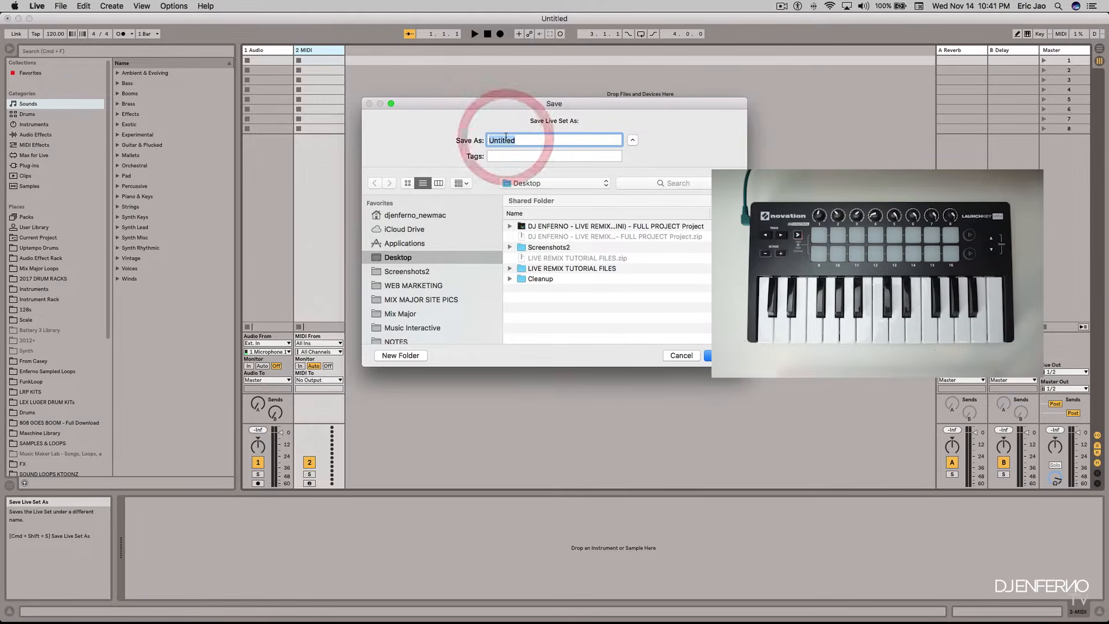
text(YOUR NAME - LIVE REMIX - LAU)
key(BackSpace)
text(AUNCHKEY MINI)
key(Return)
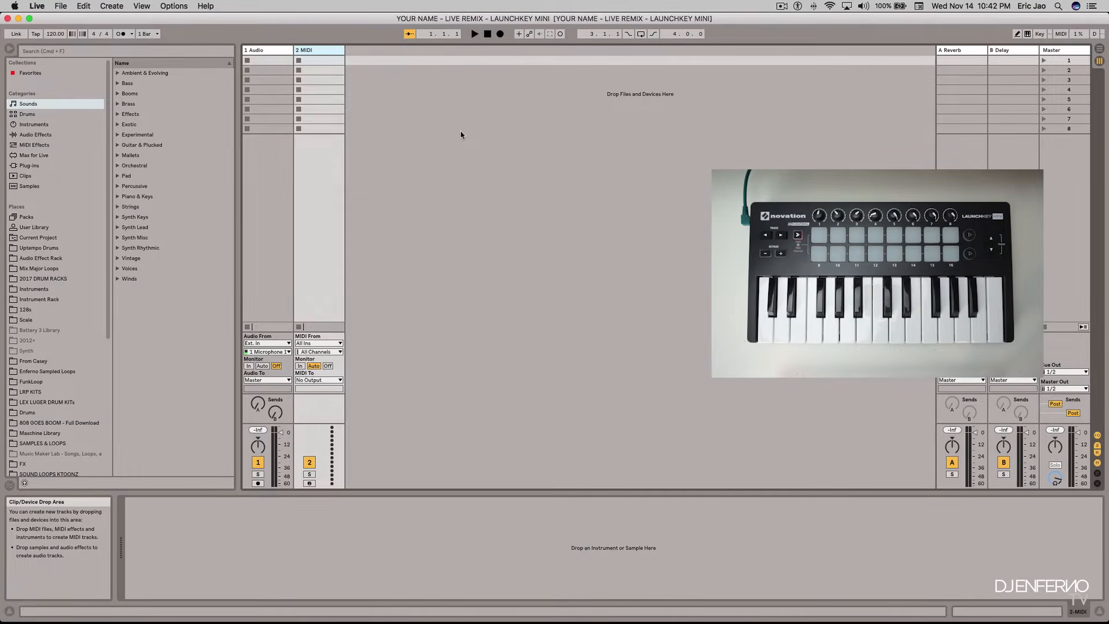
click(446, 84)
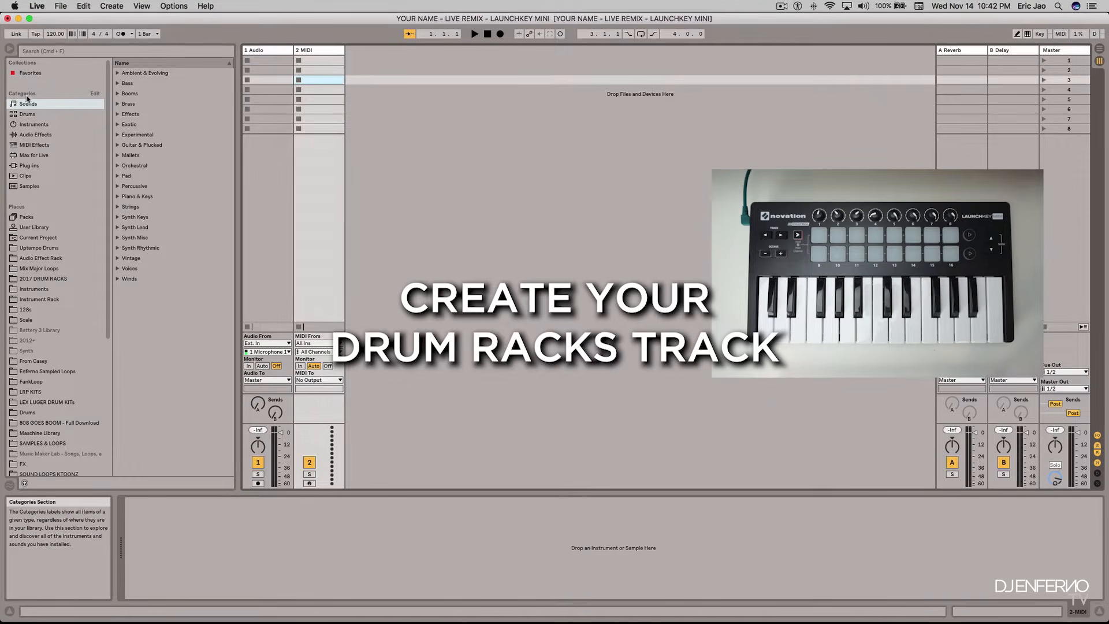
Browse the Drums presets and preview kits from Break Lab Kit through the Burned Kits
click(24, 115)
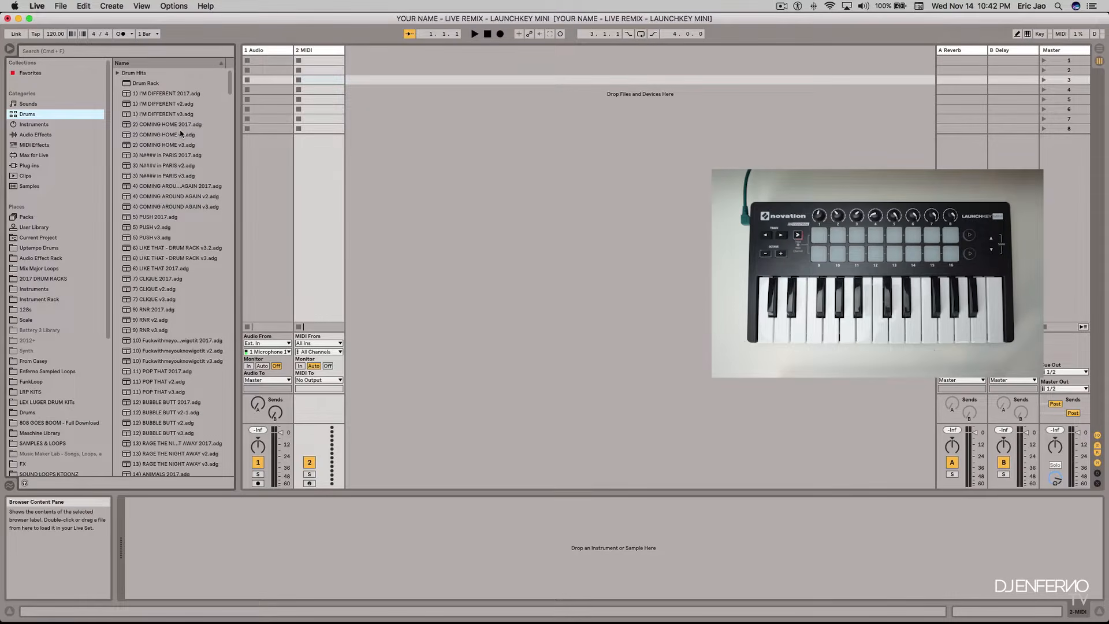
scroll(181, 134, down, 5)
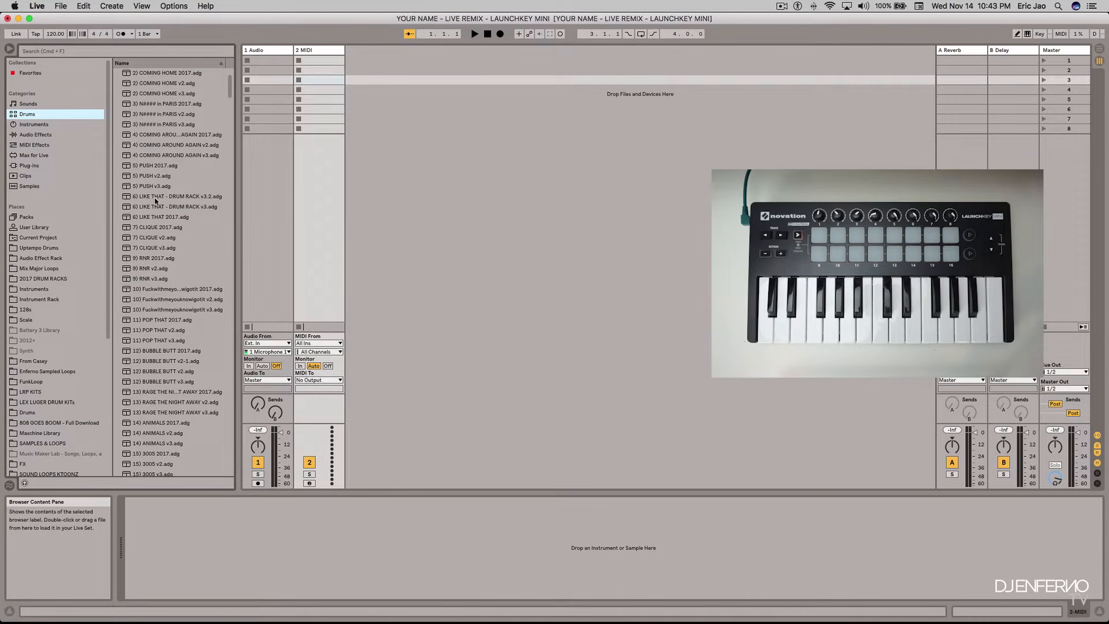
scroll(173, 145, down, 10)
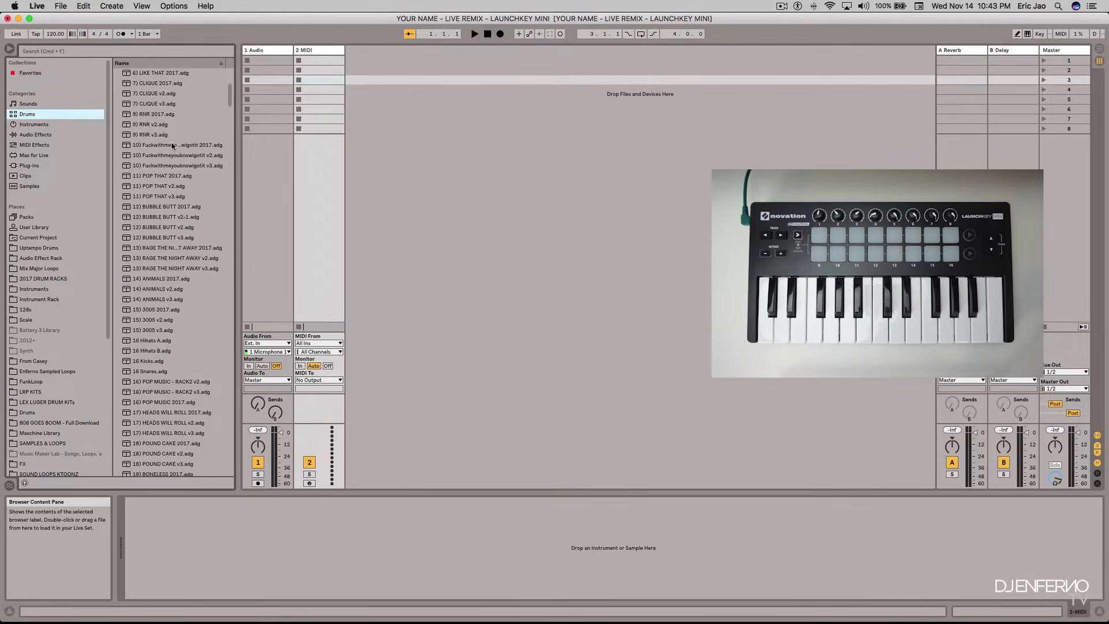
scroll(162, 227, down, 20)
scroll(163, 227, down, 20)
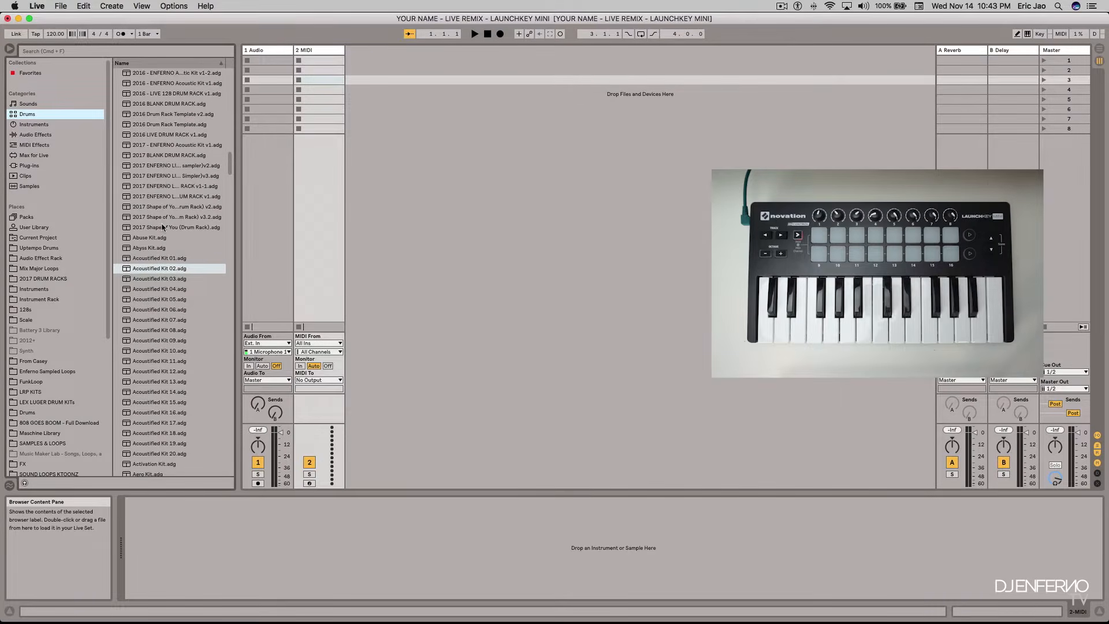
scroll(162, 226, down, 15)
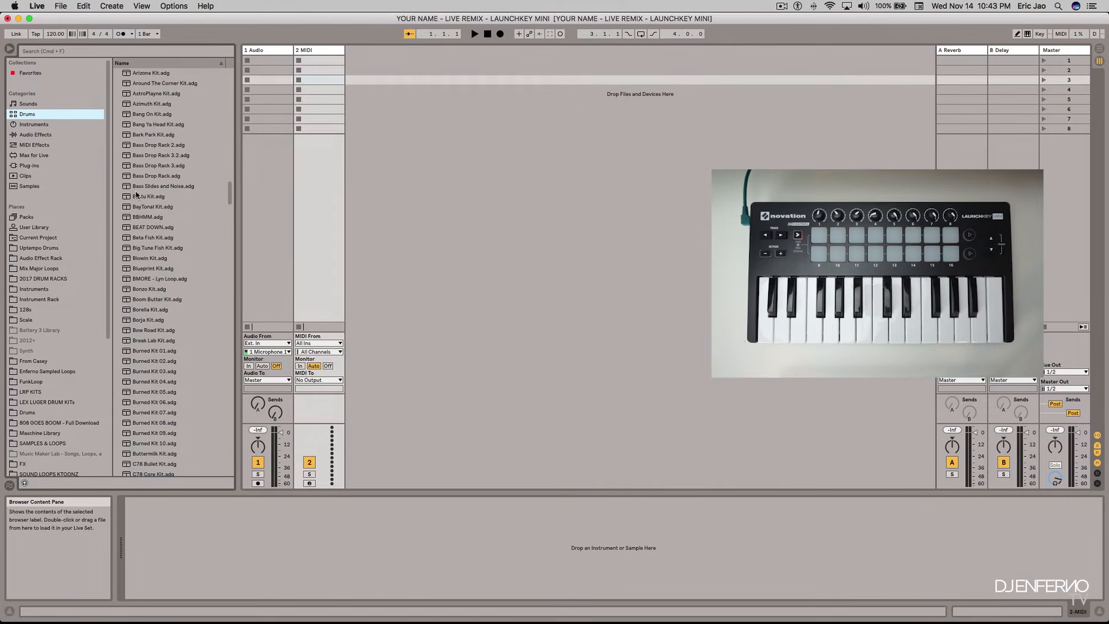
click(150, 341)
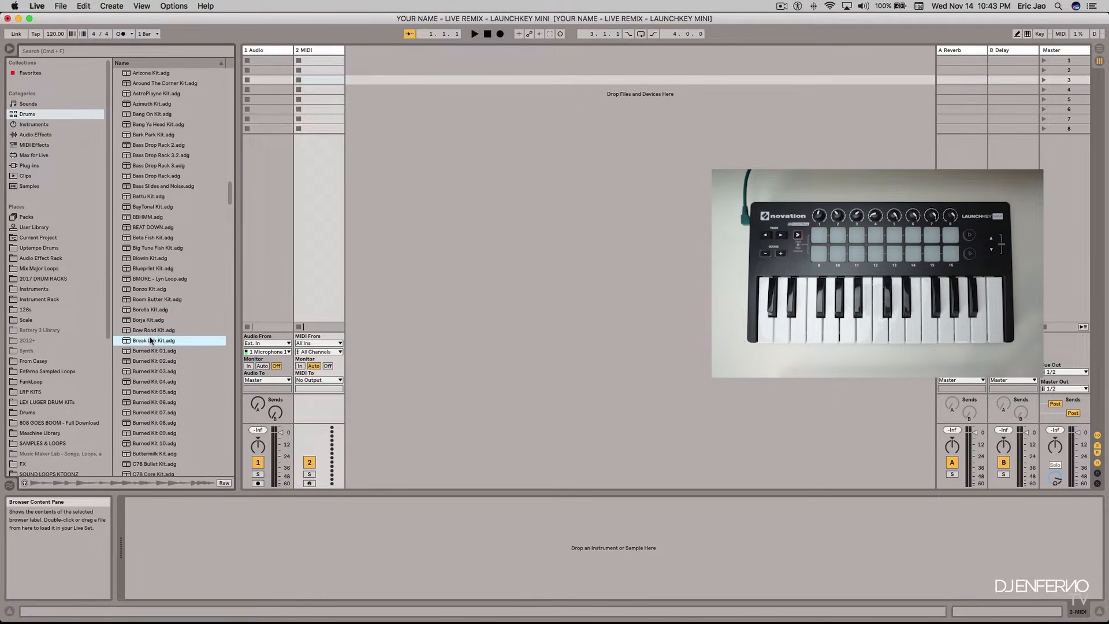
key(Down)
key(Down)
key(Down)
key(Down)
key(Down)
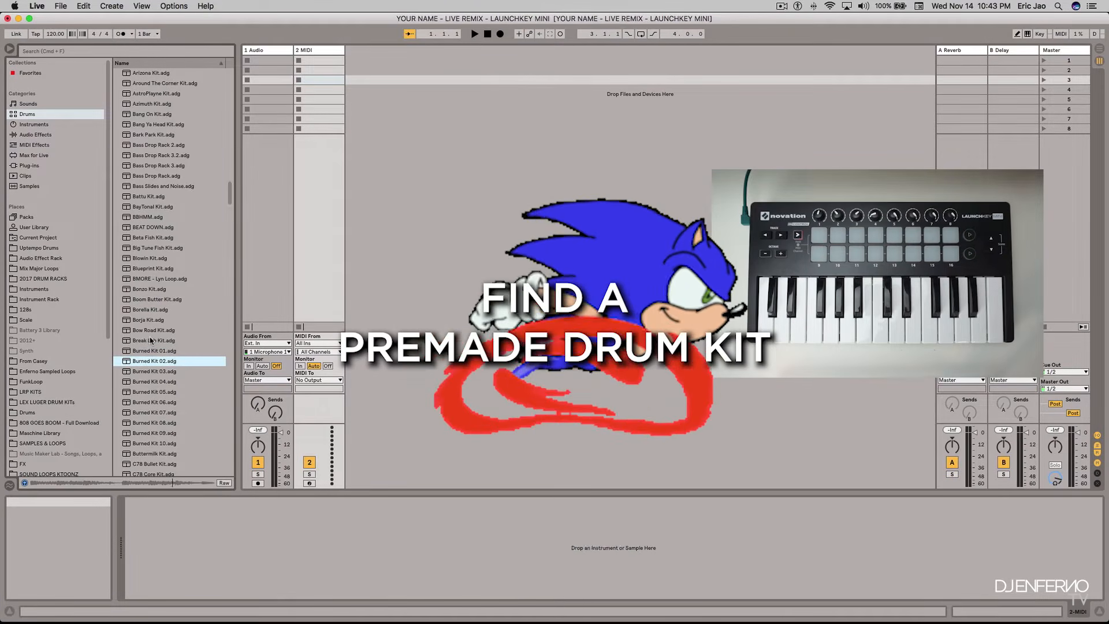
Find and preview Candler Kit, and load it onto the 2 MIDI track
scroll(150, 340, down, 9)
click(149, 281)
key(Right)
key(Down)
key(Right)
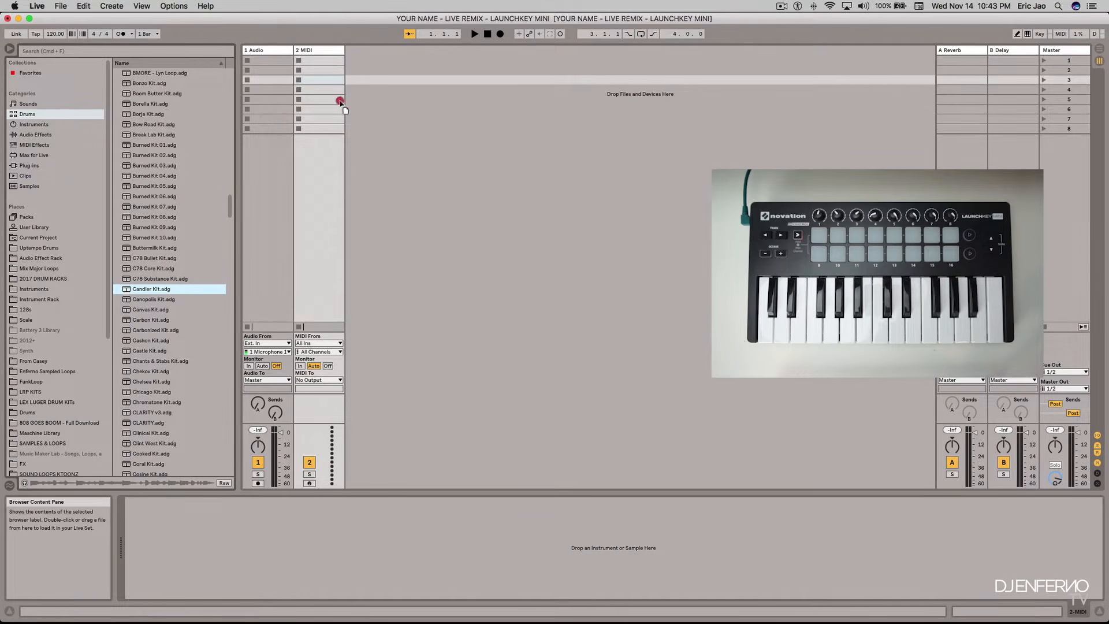
drag(151, 289, 313, 50)
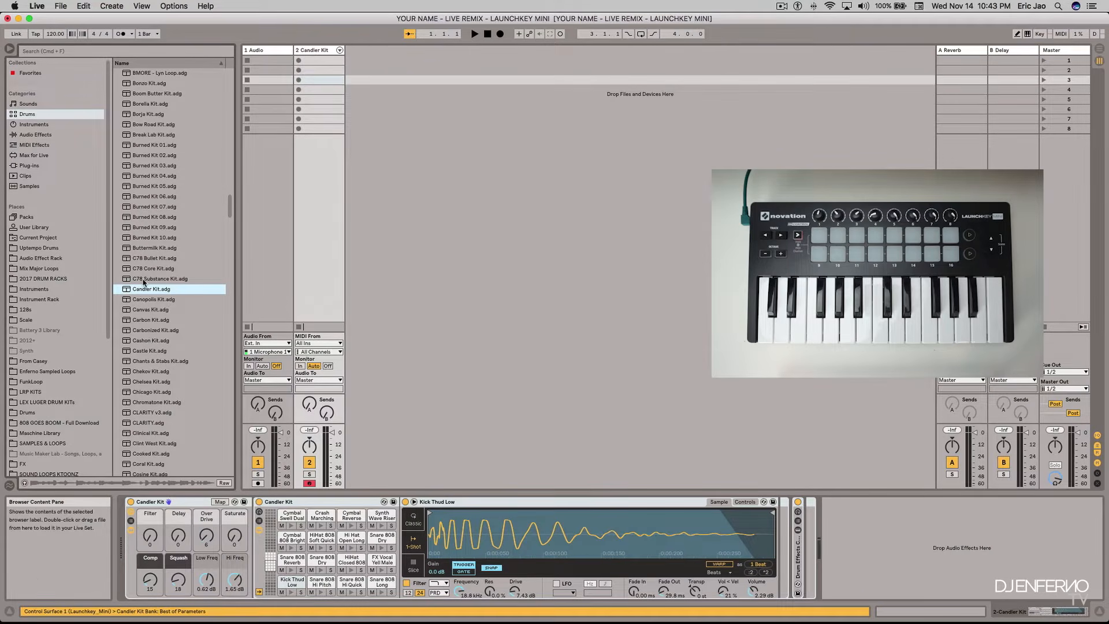
Rename the Candler Kit track as DRUM RACKS
click(313, 51)
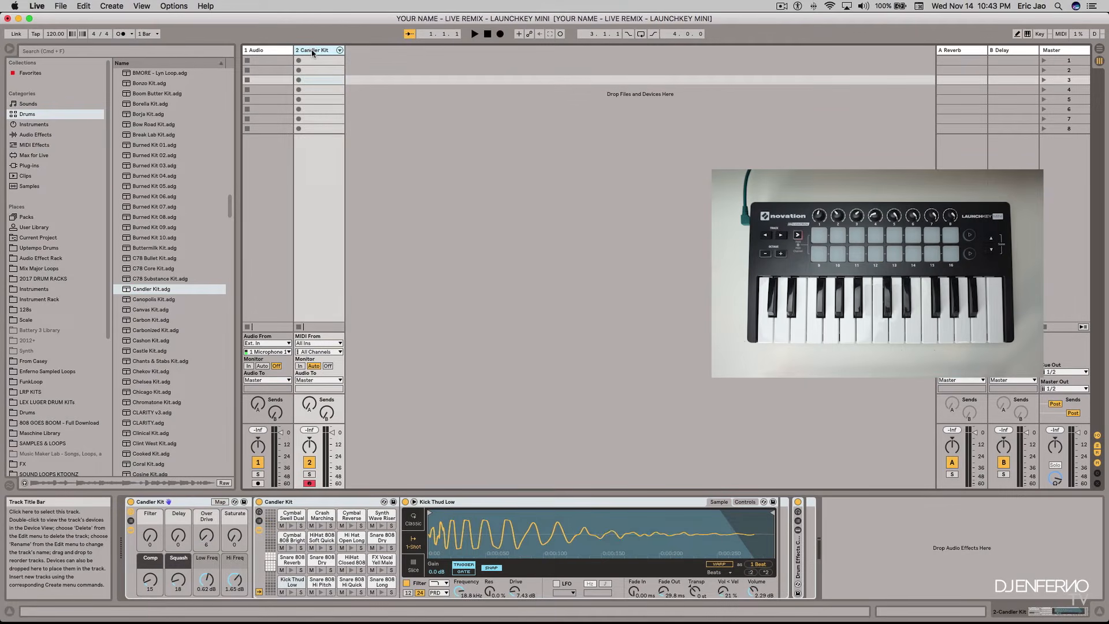
key(super)
key(super+r)
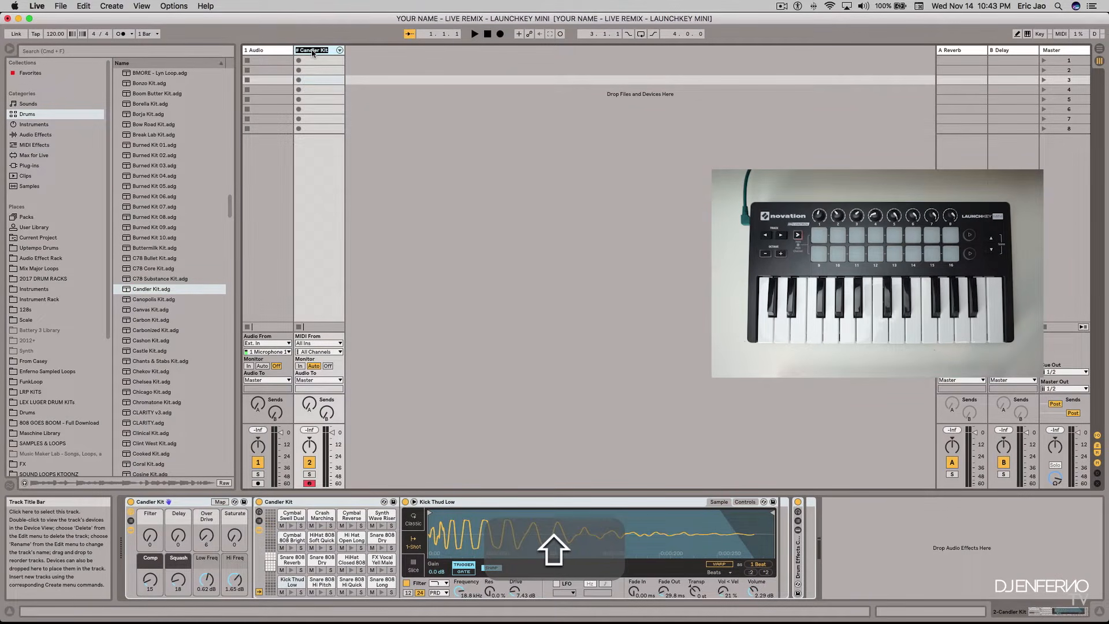
text(DRUM RACKS)
key(shift+BackSpace)
text(S)
key(Return)
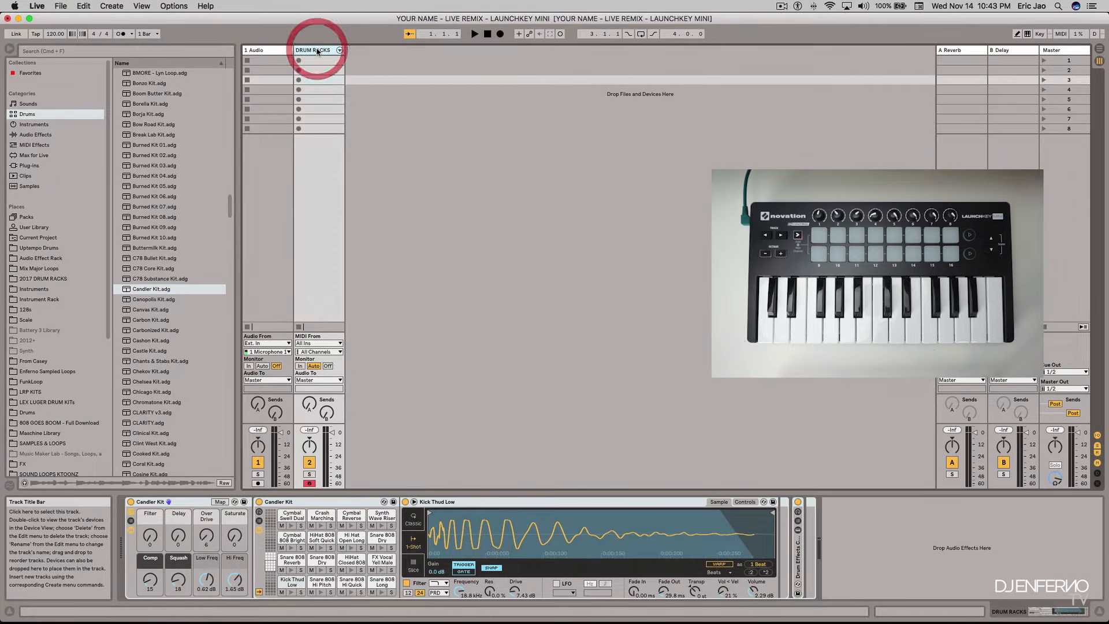
Set the DRUM RACKS track's colour to orange
right_click(317, 51)
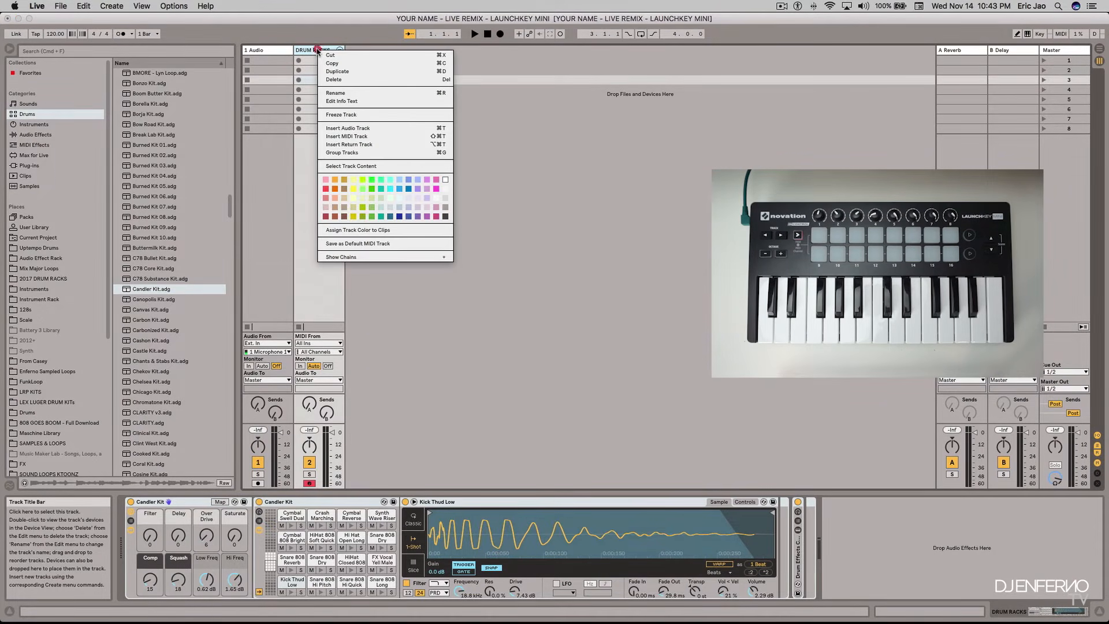
click(335, 189)
click(397, 120)
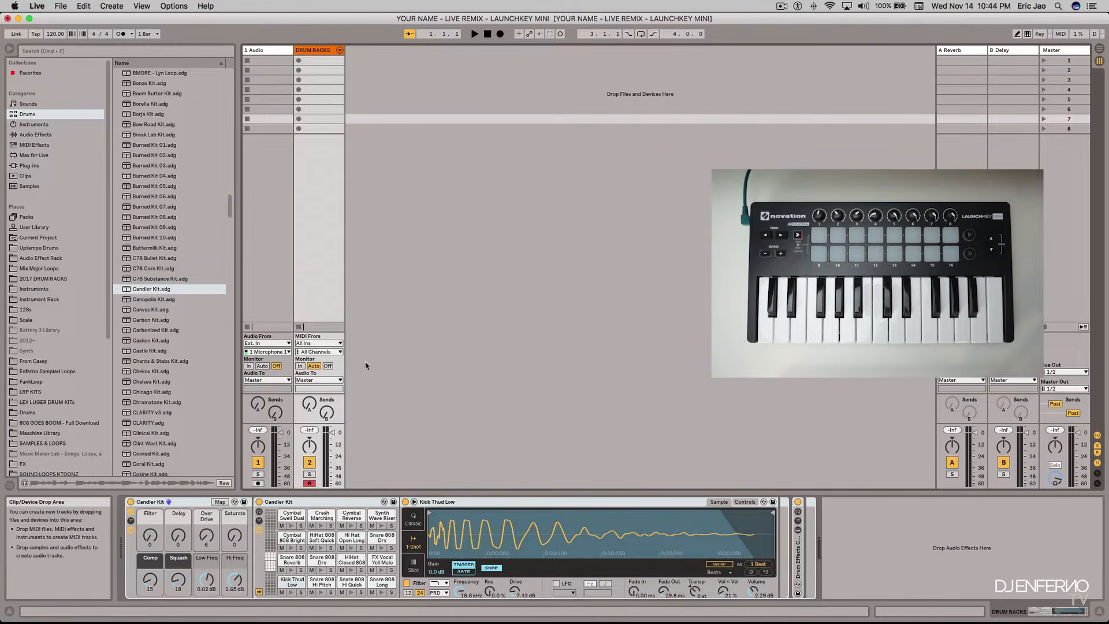
Set the DRUM RACKS track to receive MIDI from Launchkey Mini on Ch. 10, set monitoring to In, and adjust the track volume
click(320, 344)
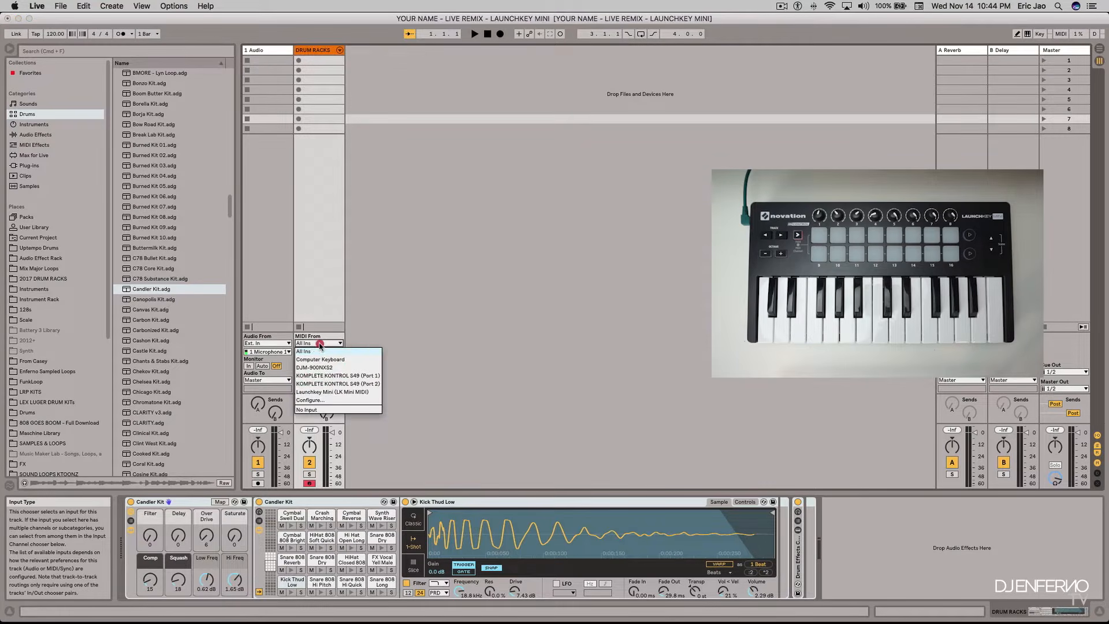
click(324, 392)
click(322, 351)
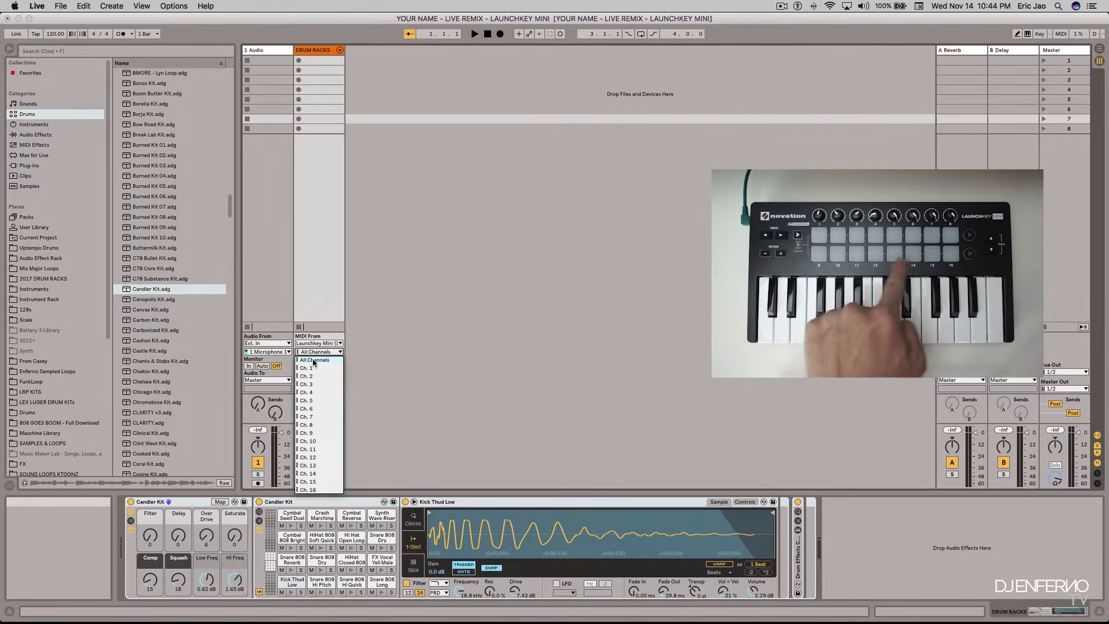
click(313, 441)
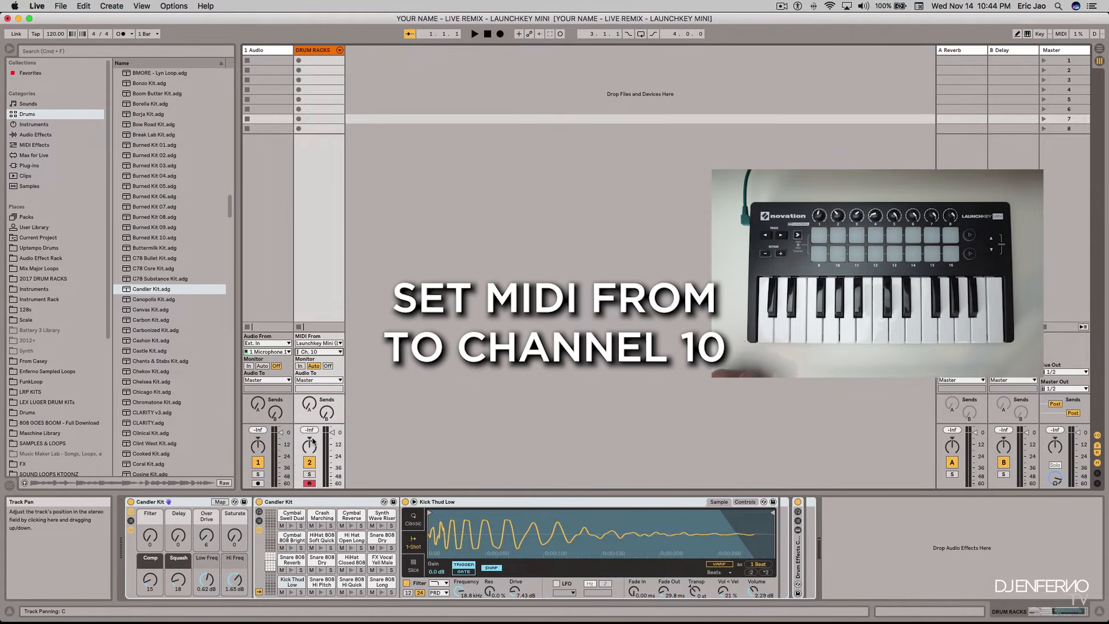
click(301, 366)
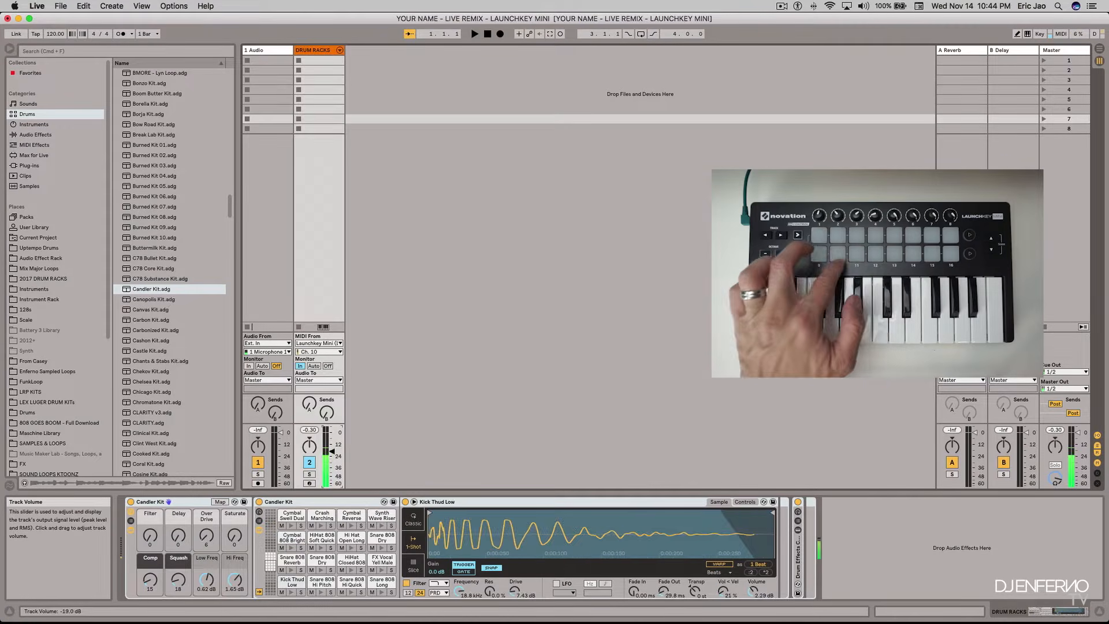
drag(332, 445, 330, 444)
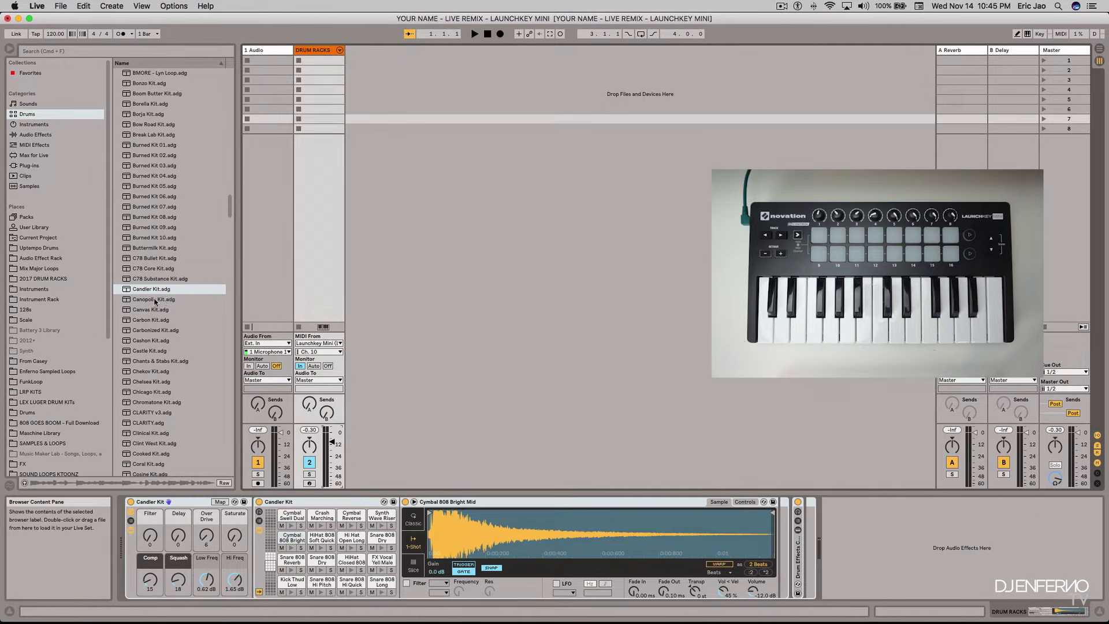
Try loading Canopolis Kit directly onto the DRUM RACKS track, and undo the kit replacement
drag(127, 301, 309, 157)
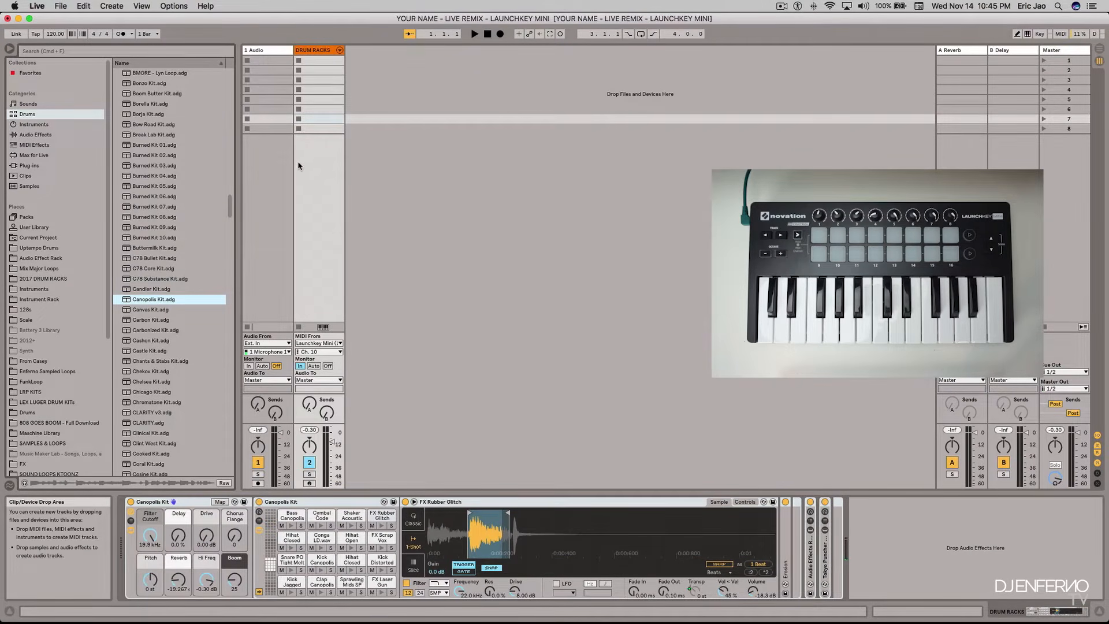
key(super+z)
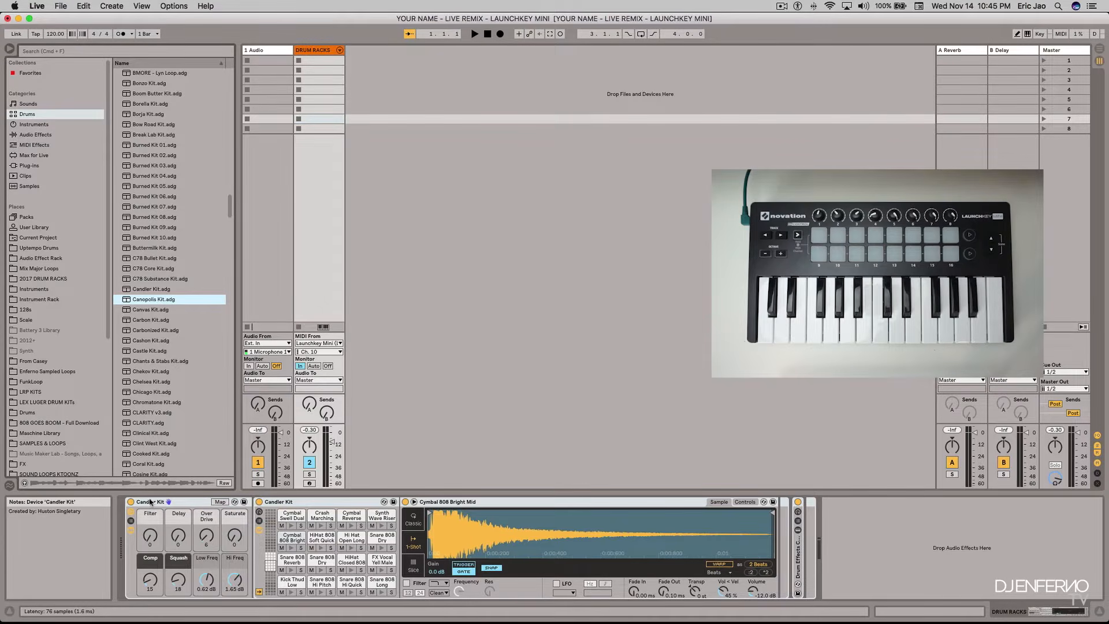
Group the Candler Kit device into an Instrument Rack and show the rack's chain list
click(179, 503)
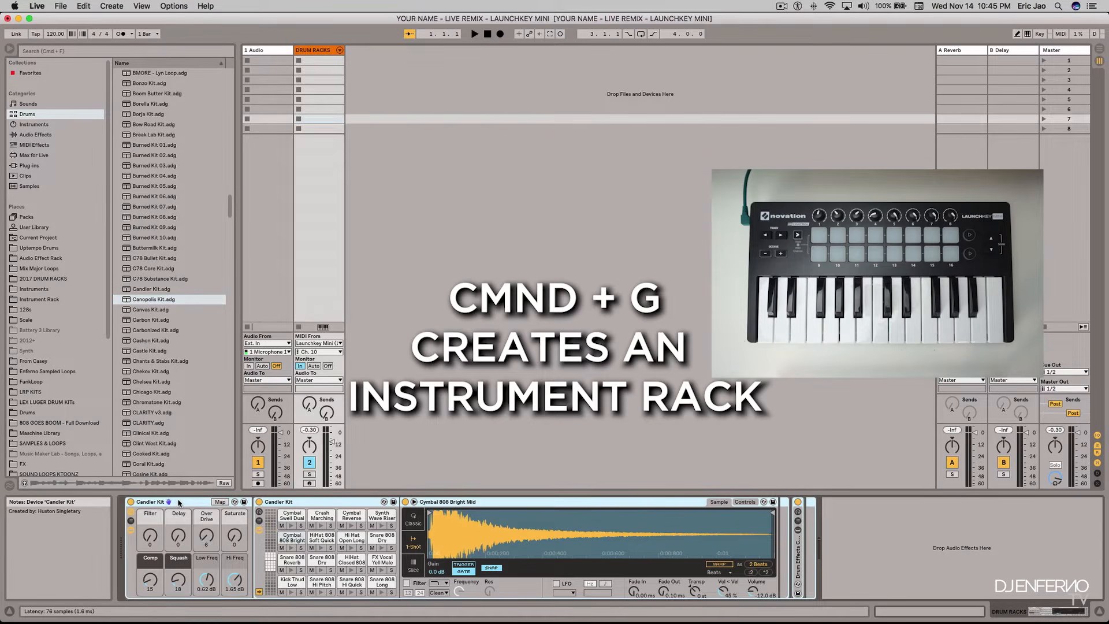
key(super+g)
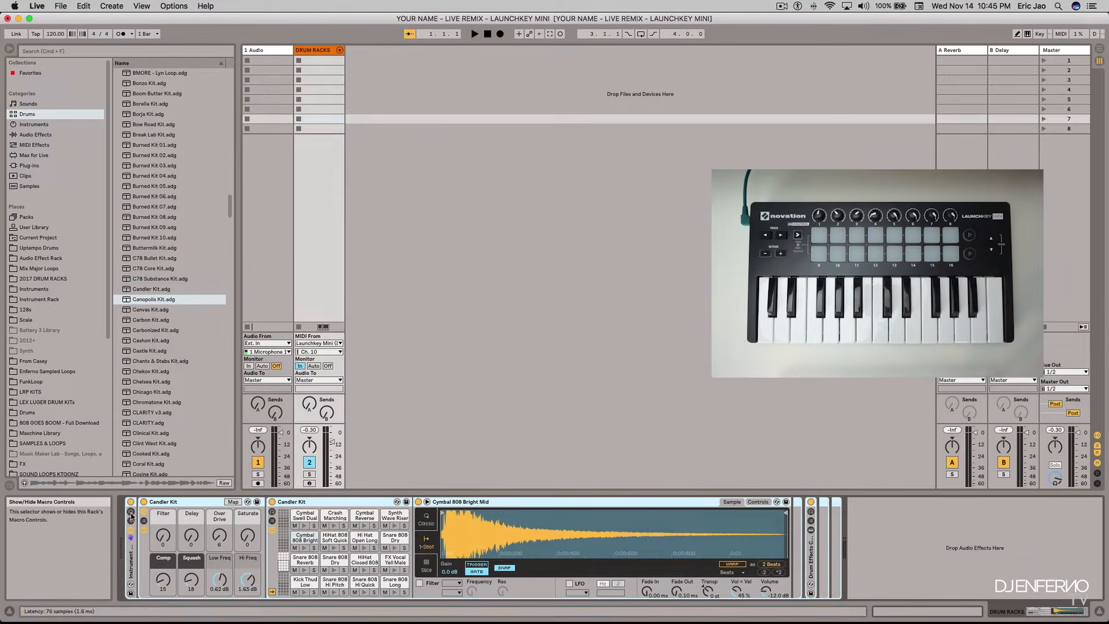
click(130, 521)
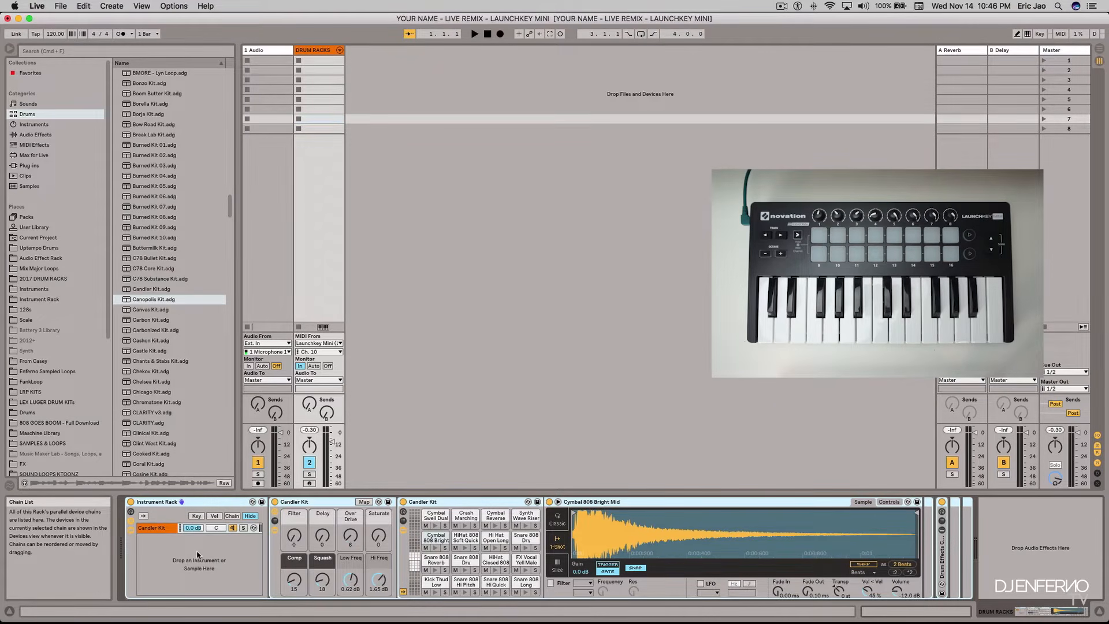
Preview the drum kits from Chelsea Kit onward, and add Durty Kit as a new chain below Candler Kit in the rack
click(165, 381)
key(Down)
key(Down)
key(Down)
key(Down)
key(Down)
key(Down)
key(Right)
key(Down)
key(Down)
key(Down)
key(Down)
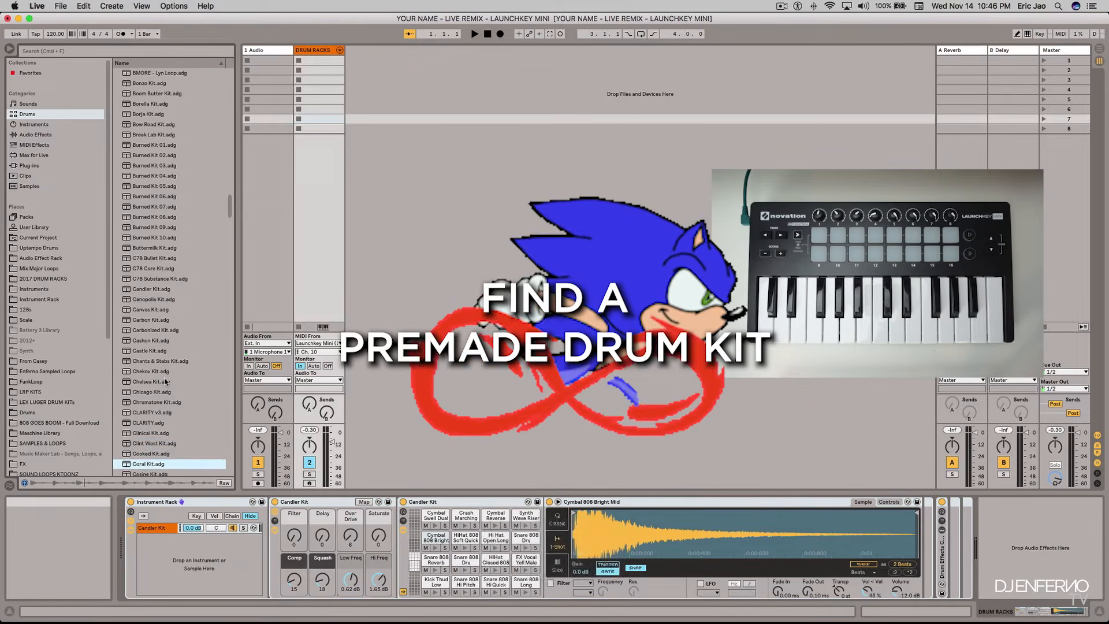
key(Down)
key(Down)
key(Down)
key(Down)
key(Down)
key(Down)
key(Down)
key(Down)
key(Down)
key(Down)
key(Down)
key(Down)
key(Down)
key(Down)
key(Down)
key(Down)
key(Down)
key(Down)
key(Down)
key(Down)
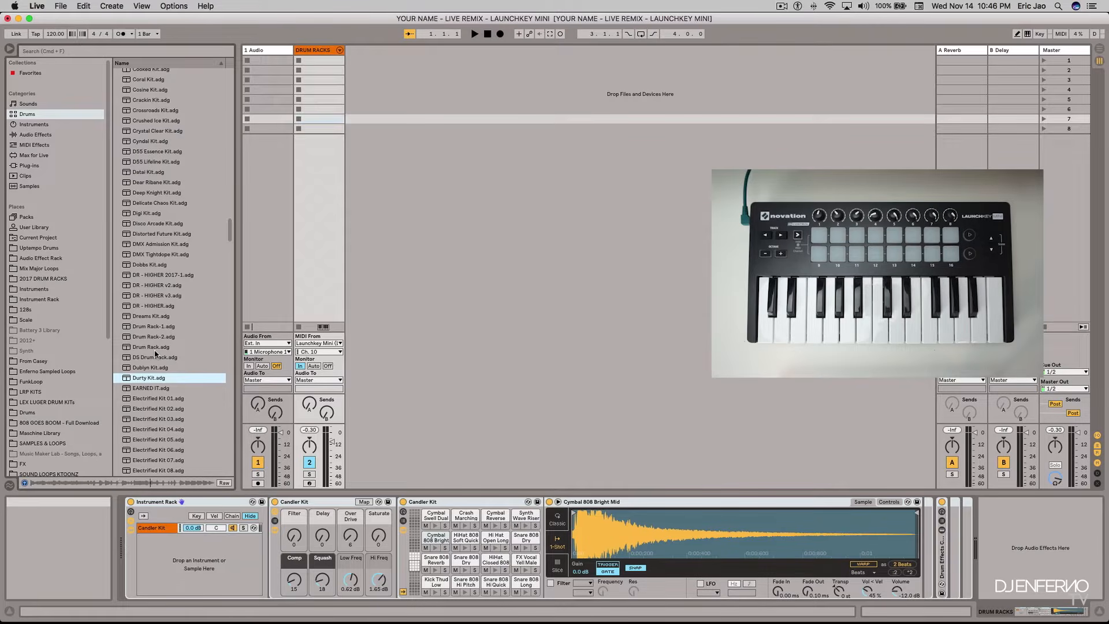
drag(128, 380, 189, 545)
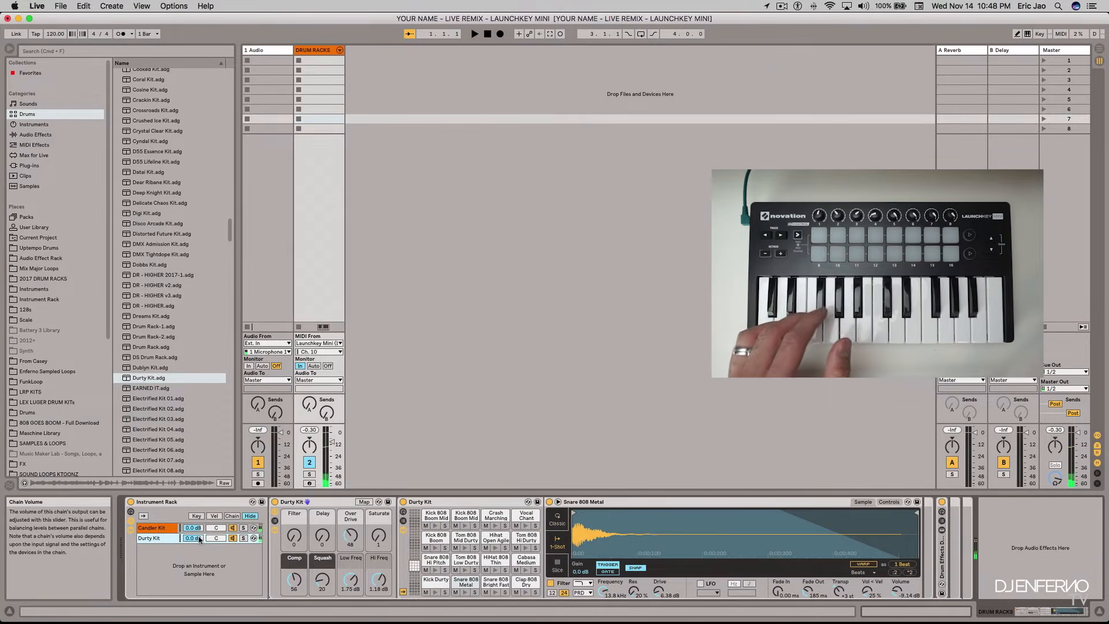
Solo the Candler Kit and Durty Kit chains in turn to hear each separately, and release the solo
click(244, 528)
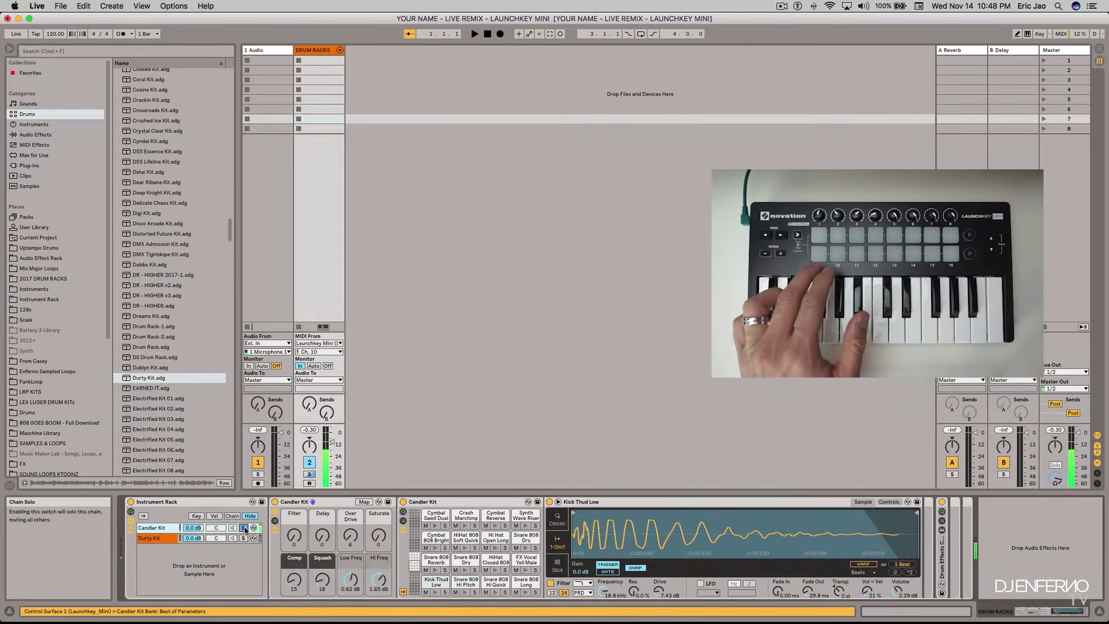
click(243, 538)
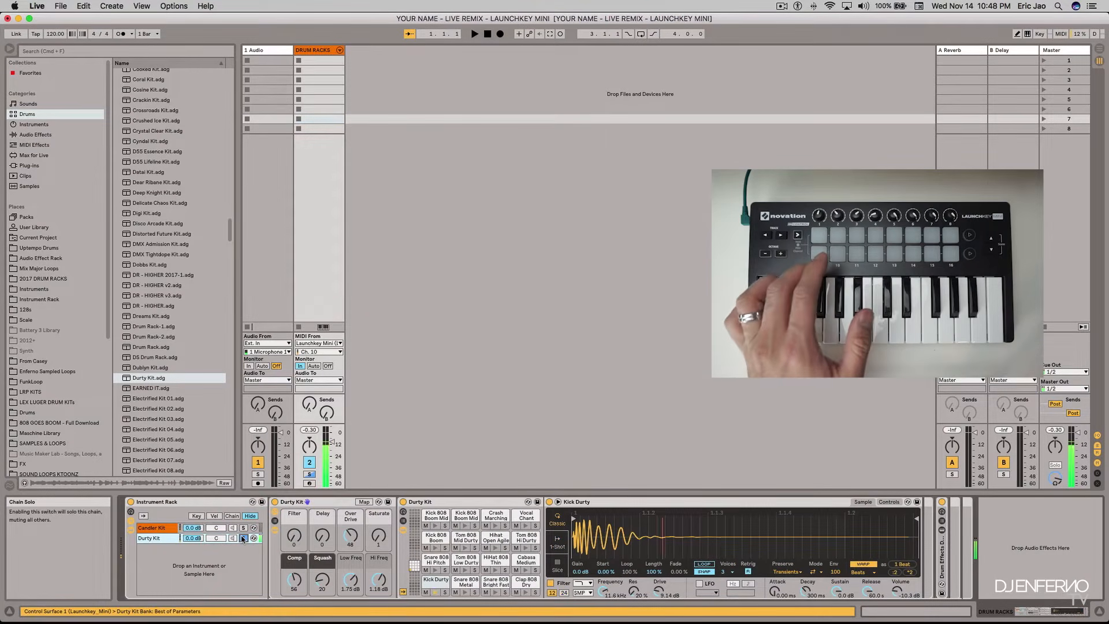
click(242, 538)
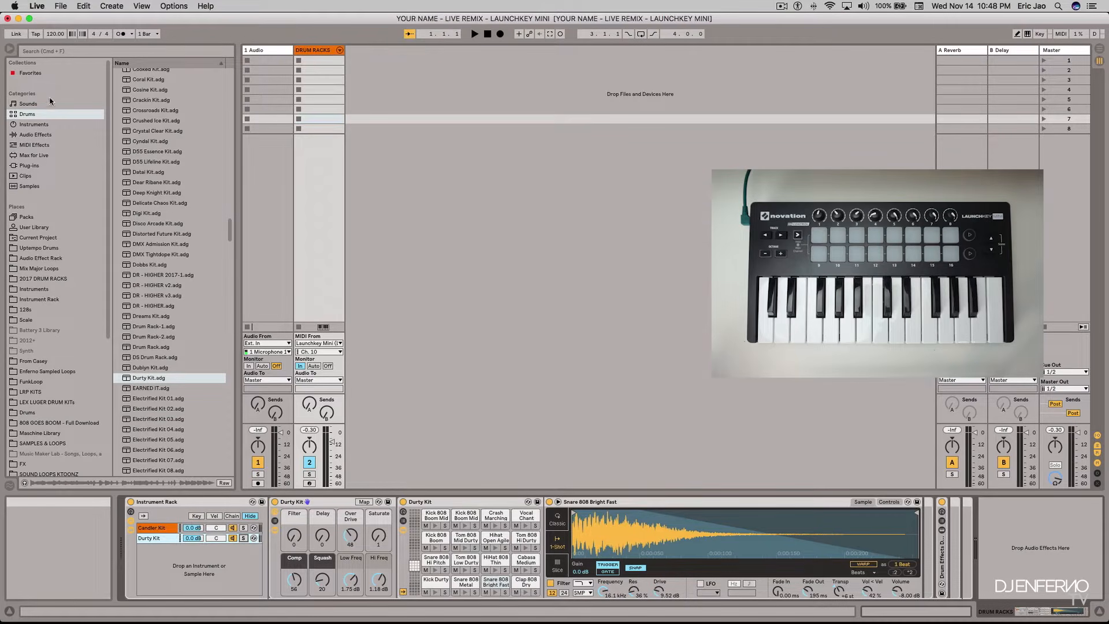
Search the Drums presets for "acou", preview the acoustic kits, and add Acoustified Kit 20 as a chain in the Instrument Rack
click(46, 51)
text(acou)
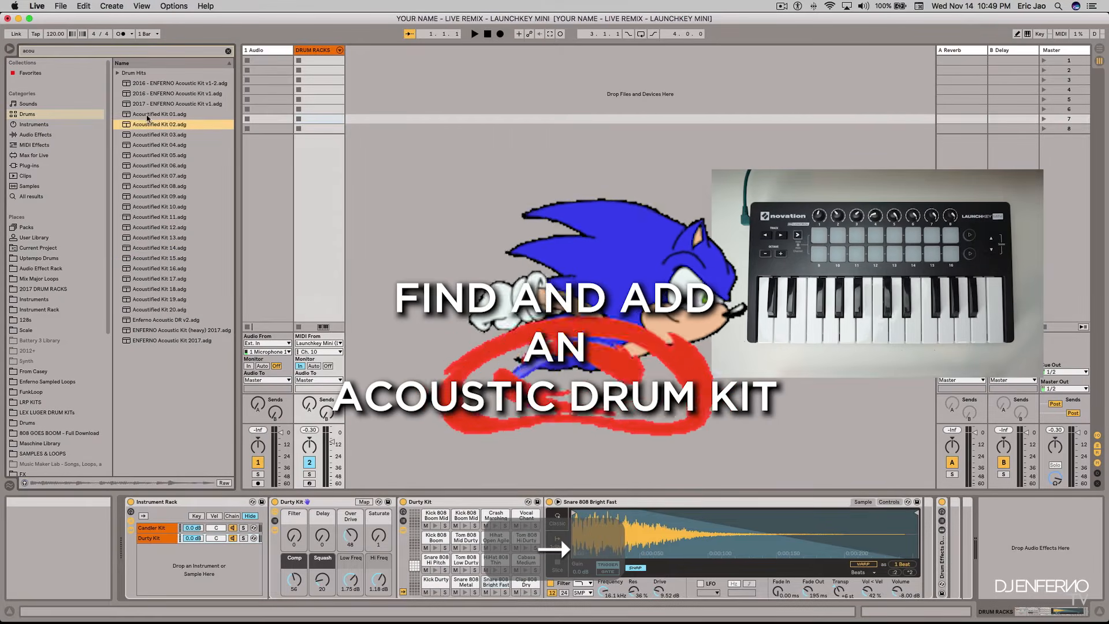
click(142, 248)
key(Down)
key(Down)
key(Down)
click(131, 310)
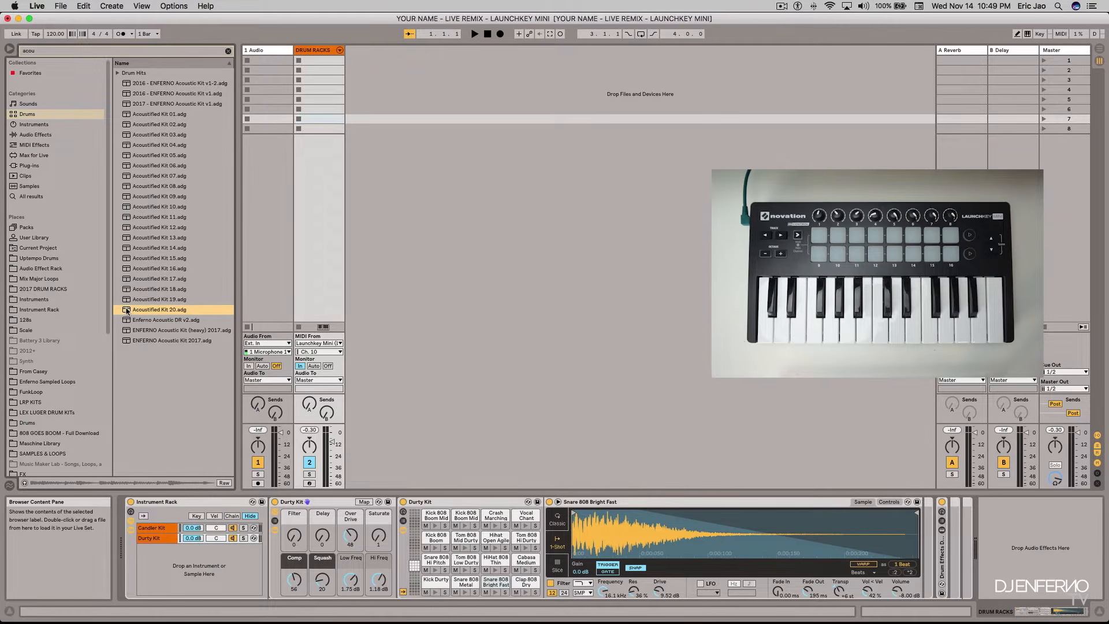
mouse_move(127, 311)
mouse_down()
mouse_move(177, 367)
mouse_move(183, 478)
mouse_move(163, 567)
mouse_move(161, 525)
mouse_move(150, 534)
mouse_up()
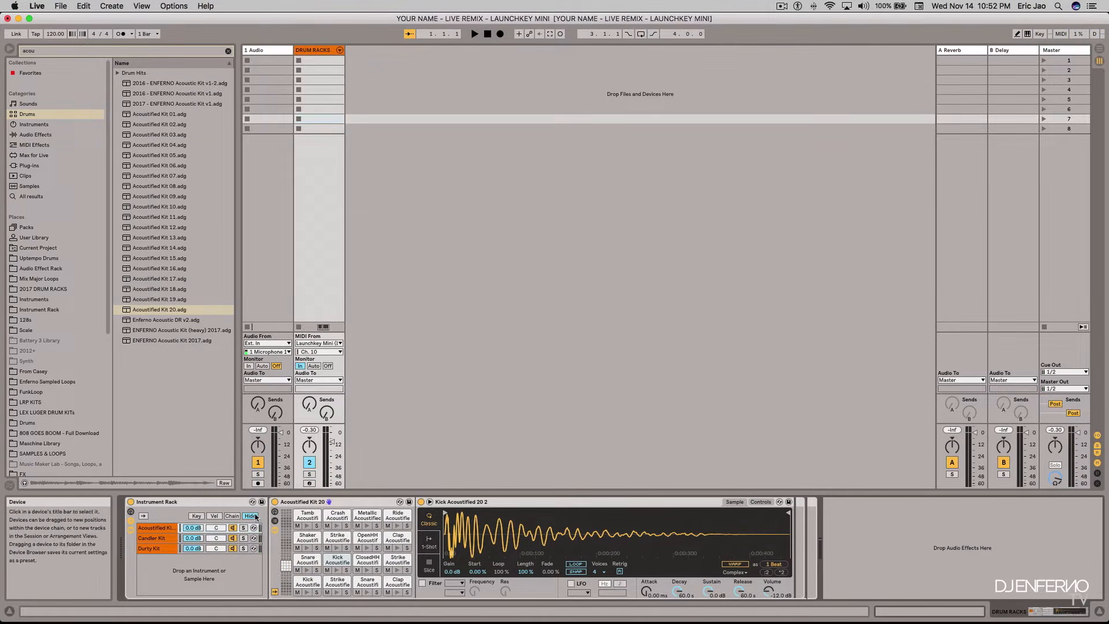
Show the rack's chain zones, extend Acoustified Kit 20's zone to 127, and distribute the ranges equally across the three kits
click(231, 516)
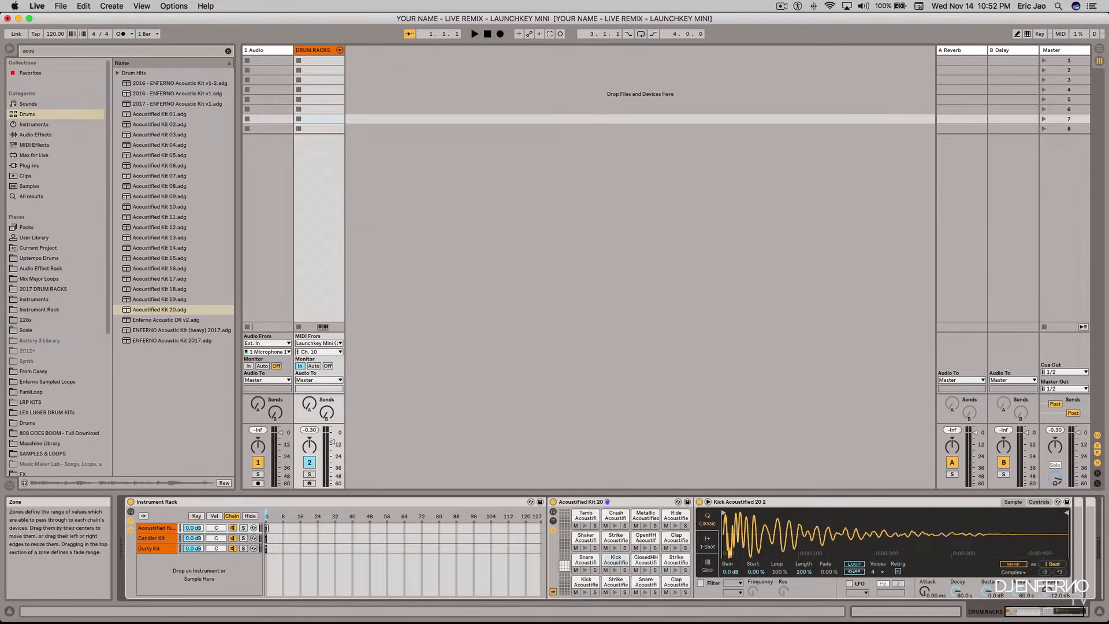
drag(266, 528, 553, 532)
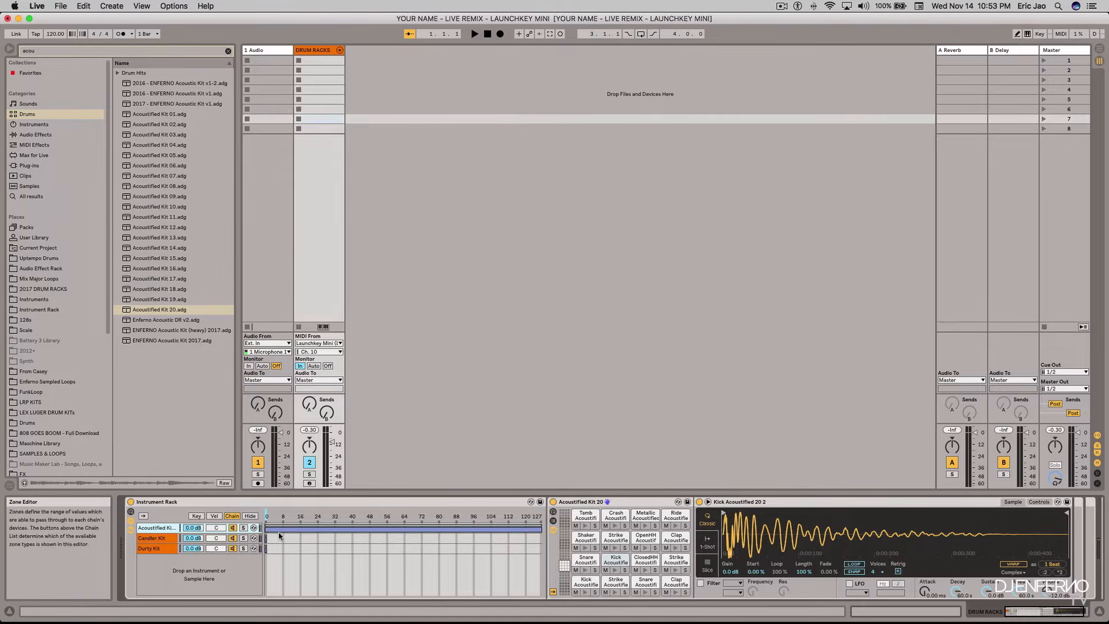
right_click(403, 528)
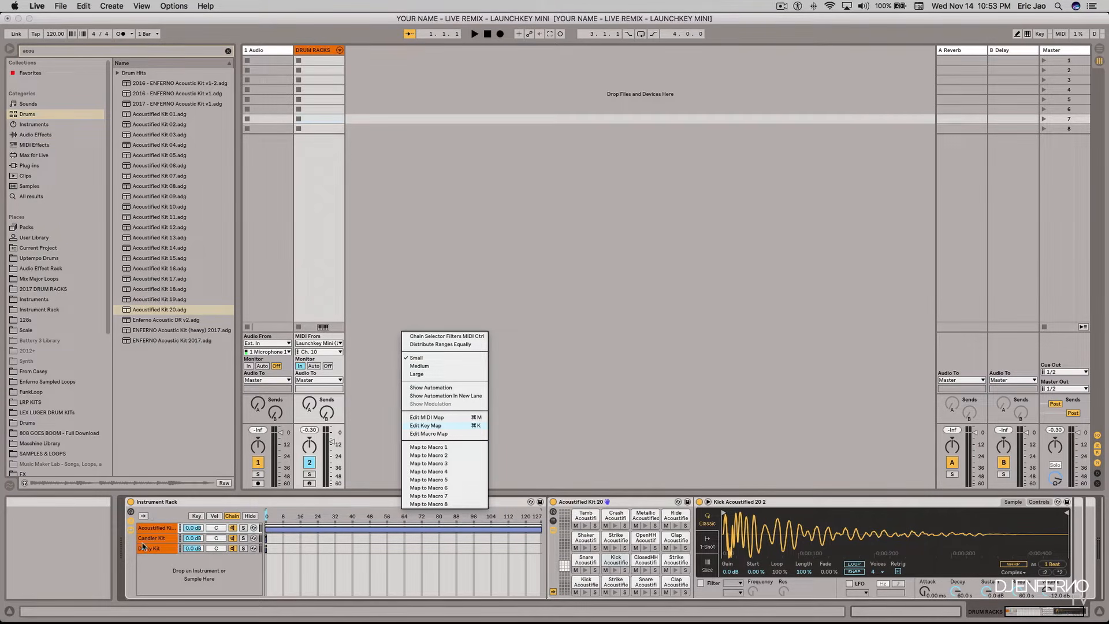
click(413, 343)
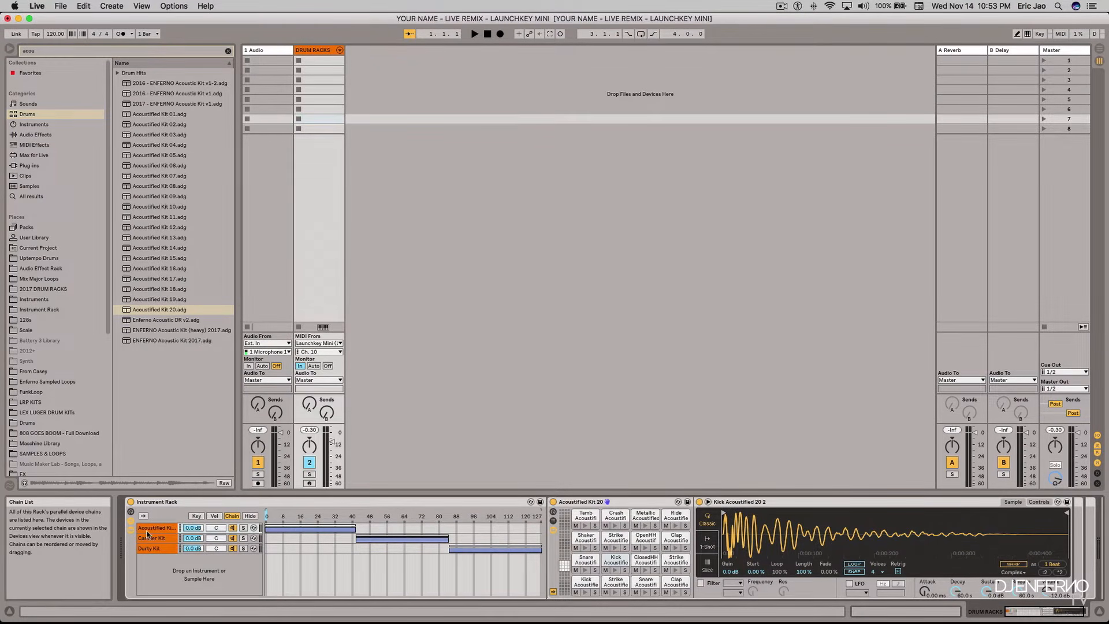
Move the chain selector between the Acoustified Kit 20 and Candler Kit zones to test the kit switching
drag(267, 515, 275, 514)
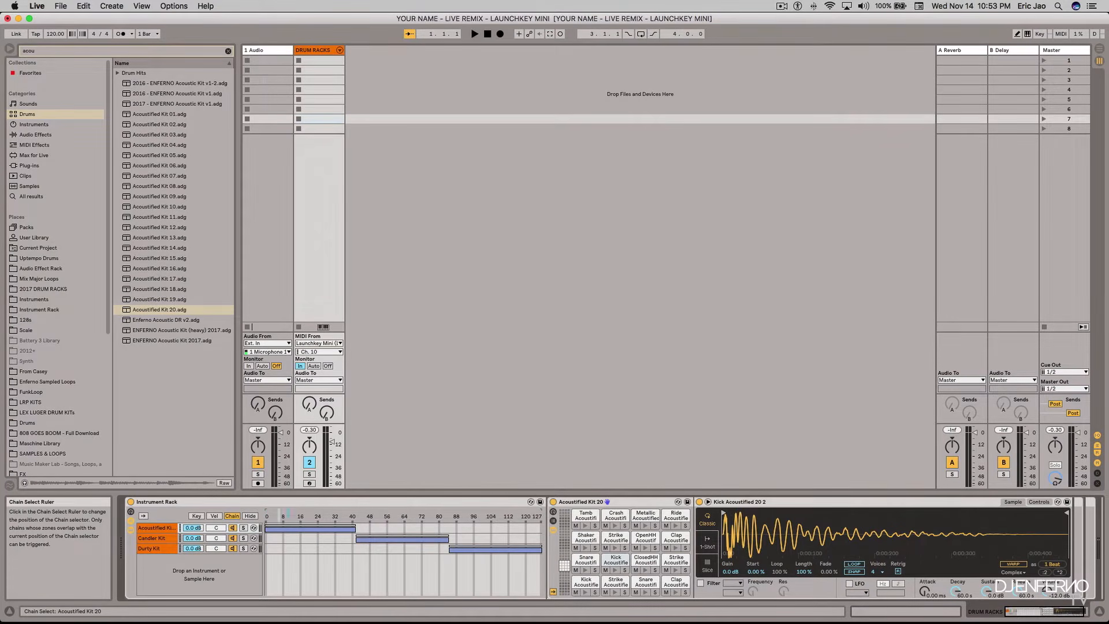
drag(354, 514, 398, 514)
click(310, 515)
drag(309, 515, 317, 516)
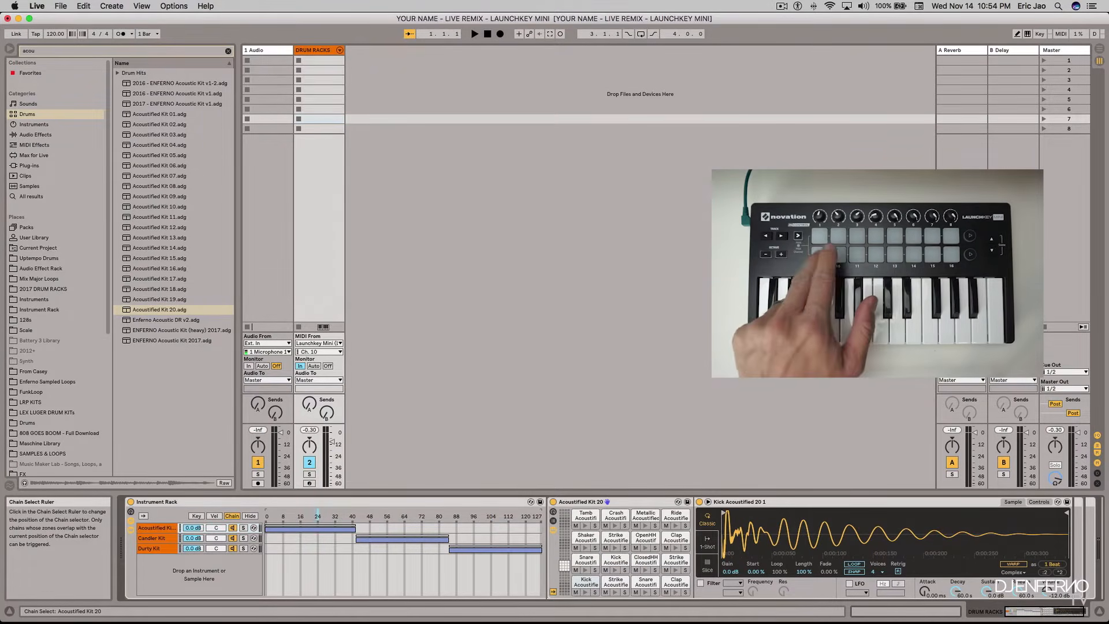
drag(335, 516, 415, 516)
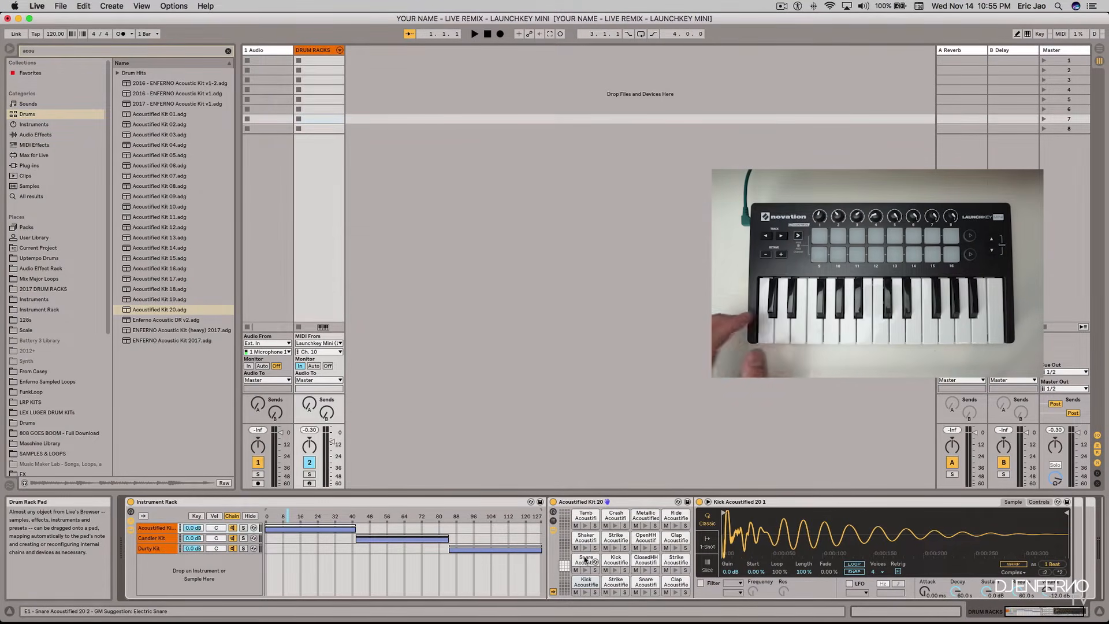
Rearrange Acoustified Kit 20's pads: snare, closed hi-hat and open hi-hat after the first kick, and crash first in the uppermost visible row
click(586, 570)
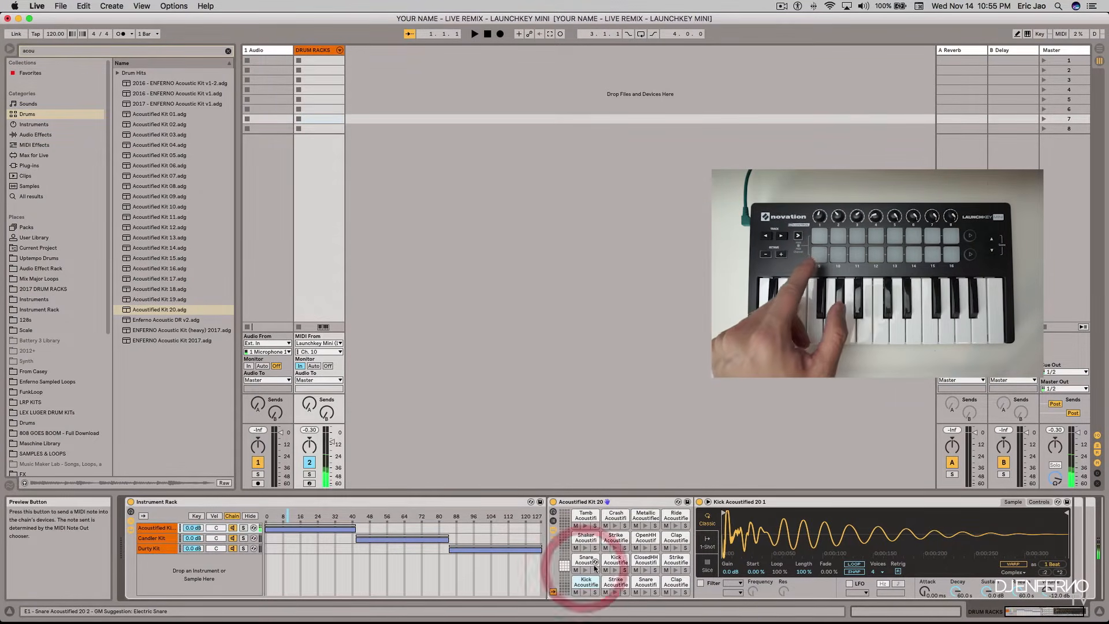
click(644, 587)
drag(645, 584, 618, 584)
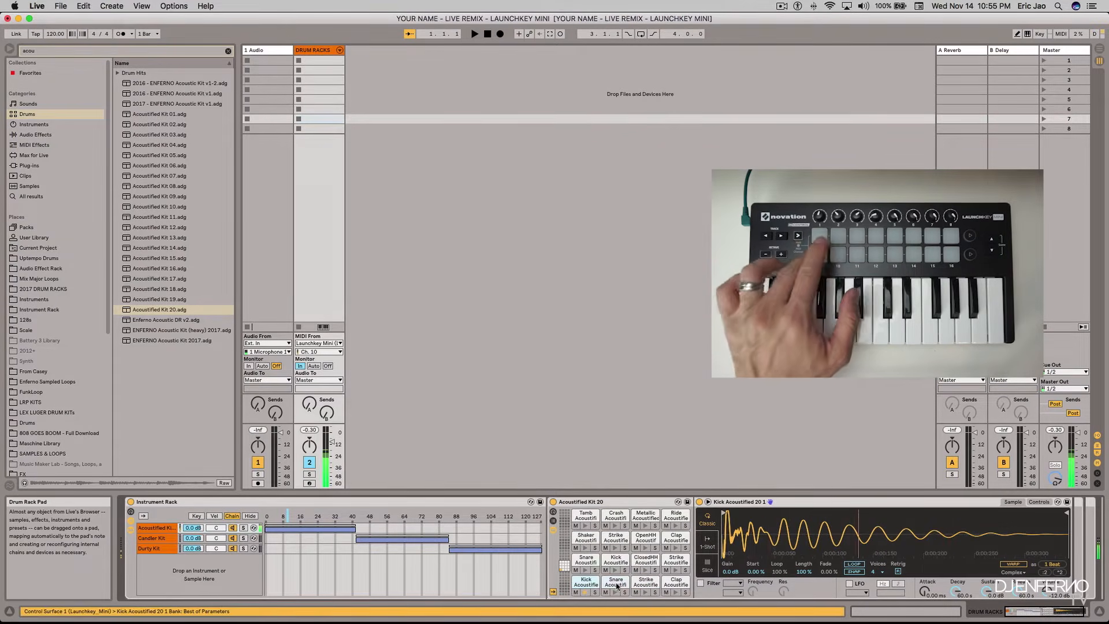
click(635, 585)
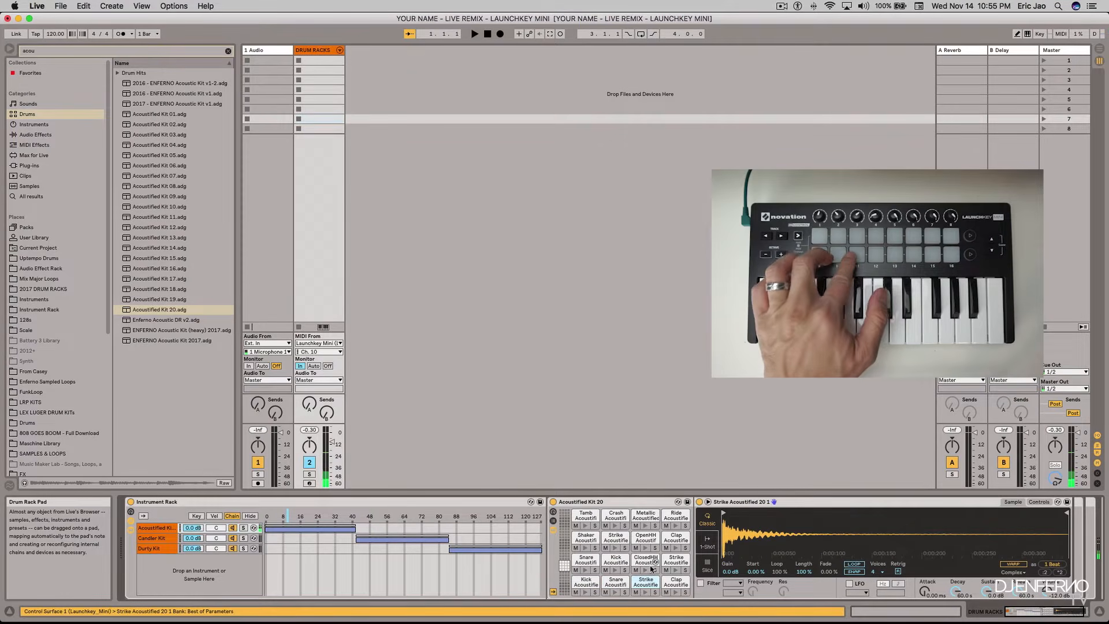
drag(646, 559, 645, 582)
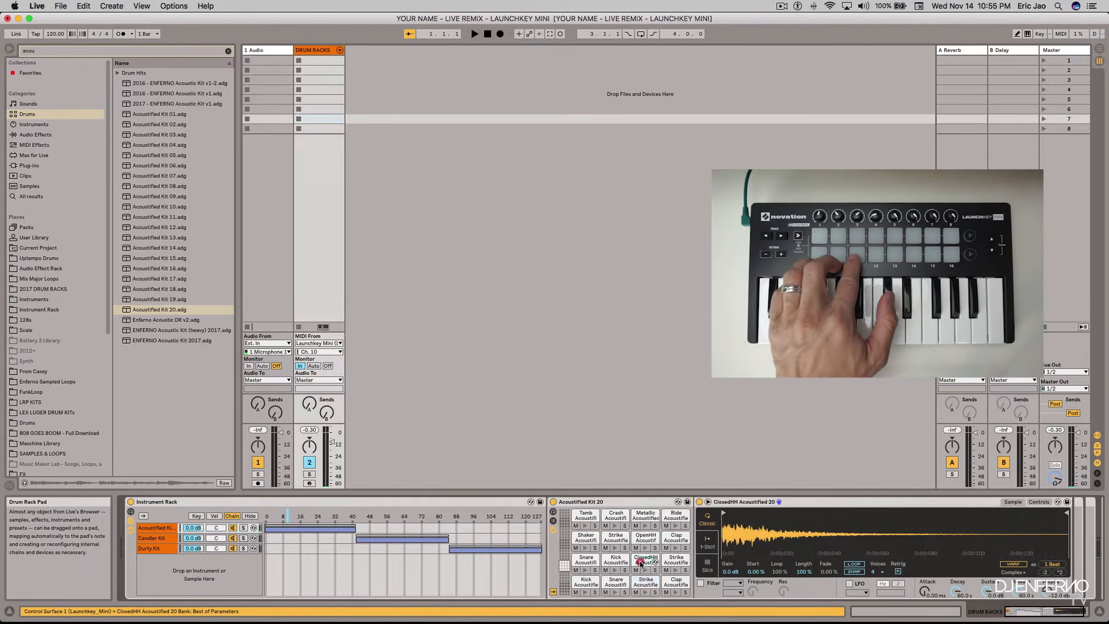
drag(645, 541, 670, 585)
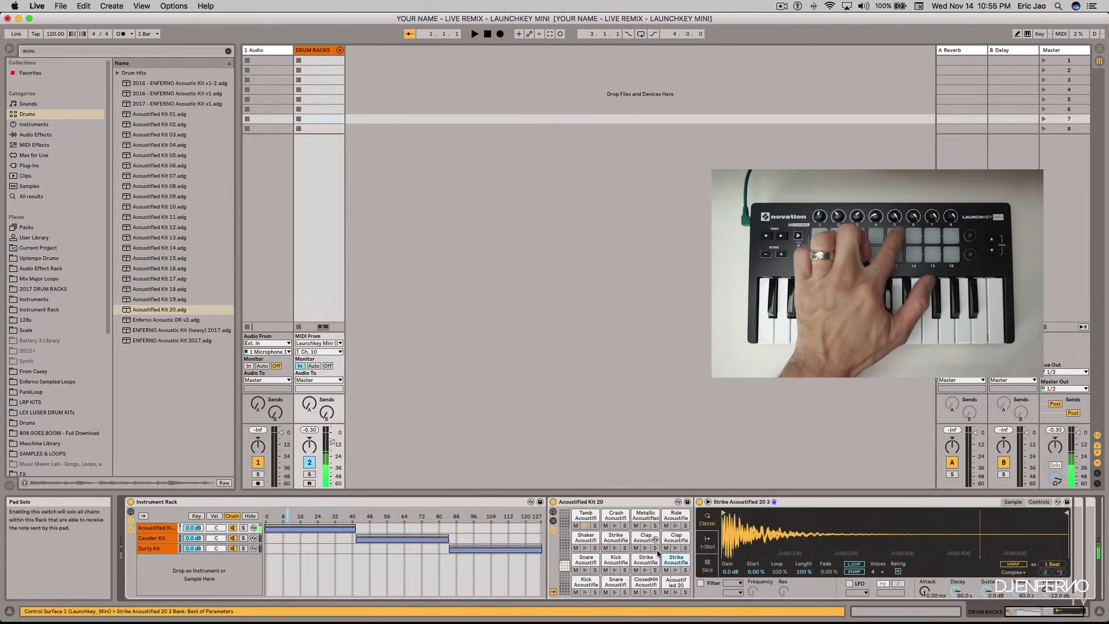
drag(617, 512, 587, 513)
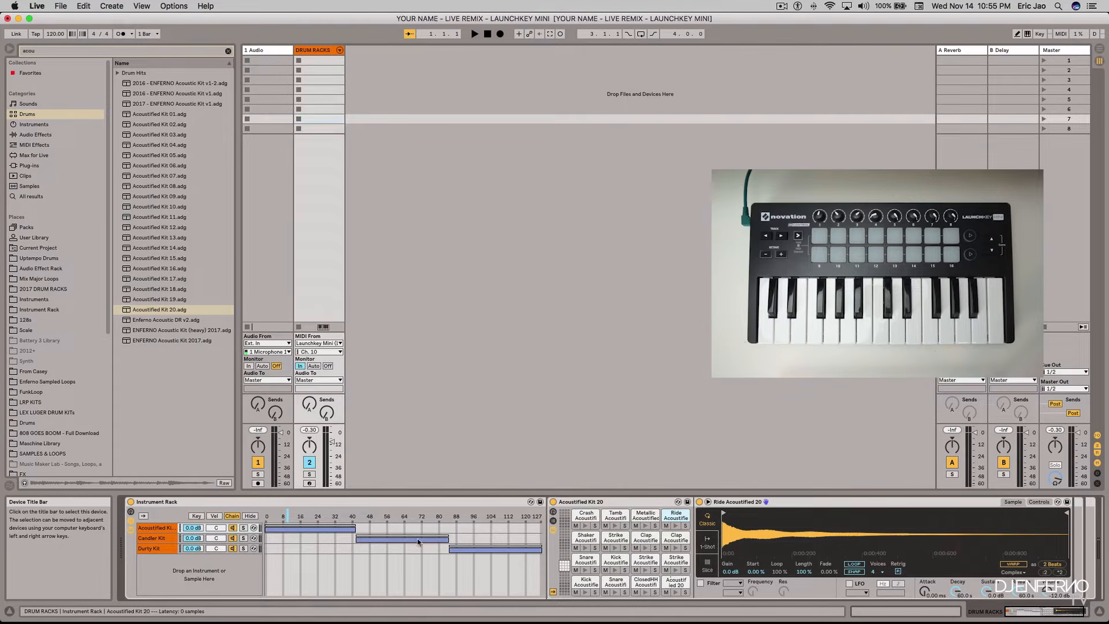
Set the chain selector to 56 in Candler Kit's zone, show that kit's chain, and select its Snare 808 Hi Pitch pad
click(359, 516)
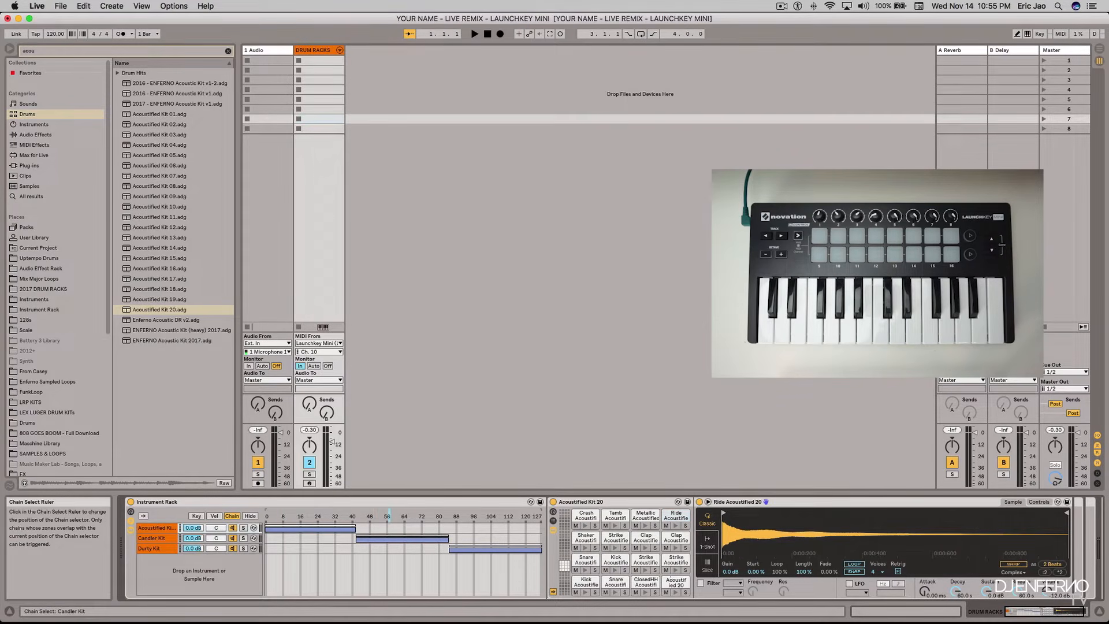
click(165, 539)
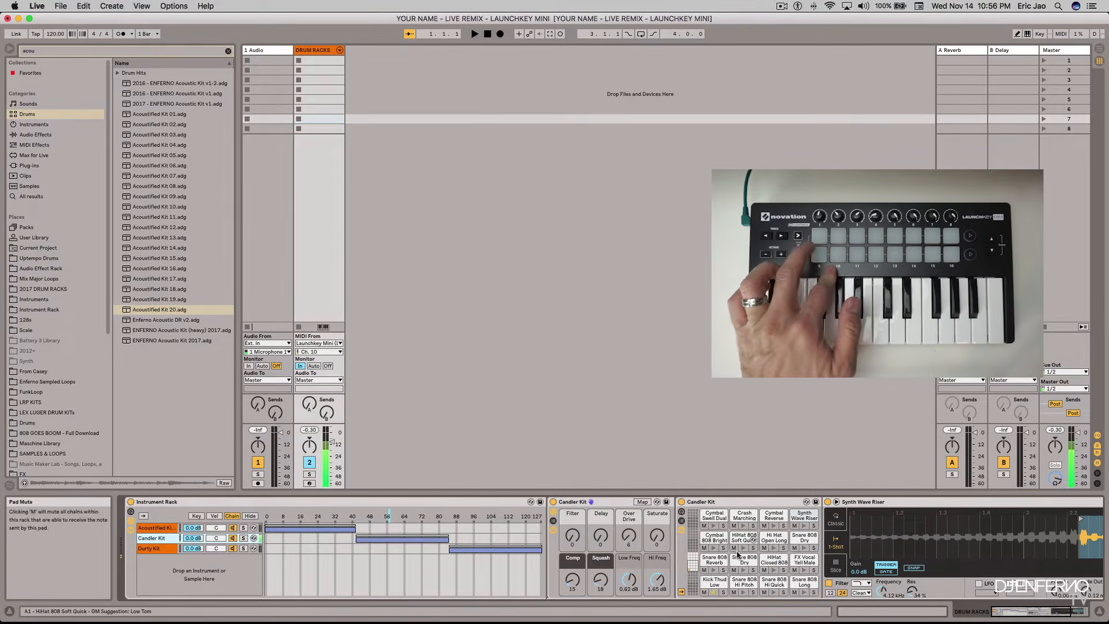
click(737, 584)
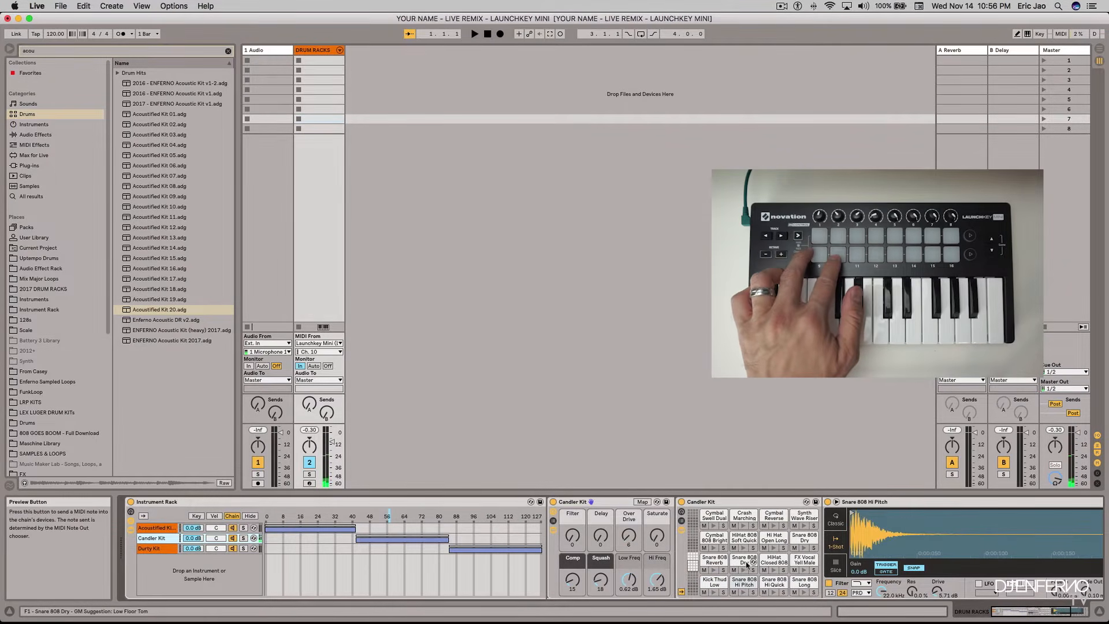
Rearrange Candler Kit's pads: Snare 808 Dry, HiHat Closed 808 and Hi Hat Open Long after the lowest-row kick, and Crash Marching first in the uppermost row
click(744, 571)
drag(745, 572, 743, 584)
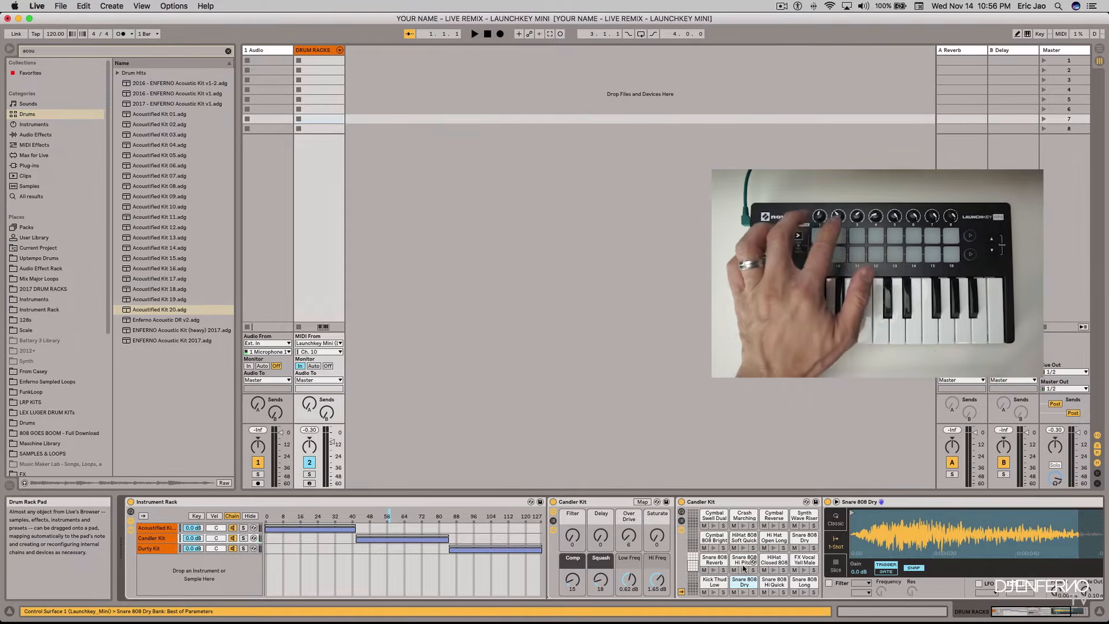
click(744, 560)
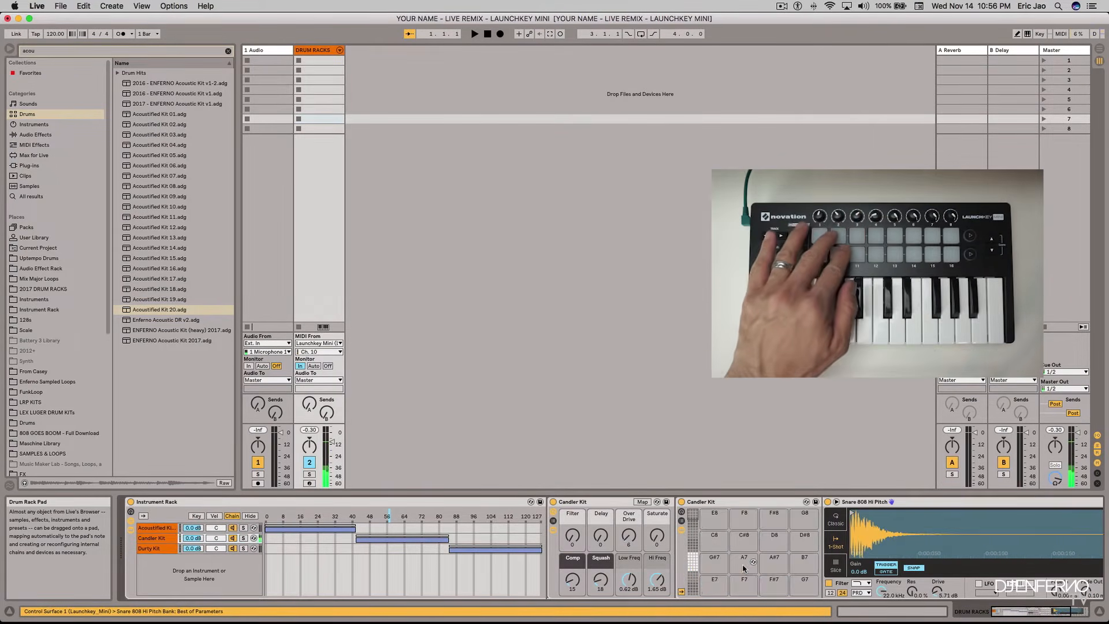
drag(777, 561, 801, 583)
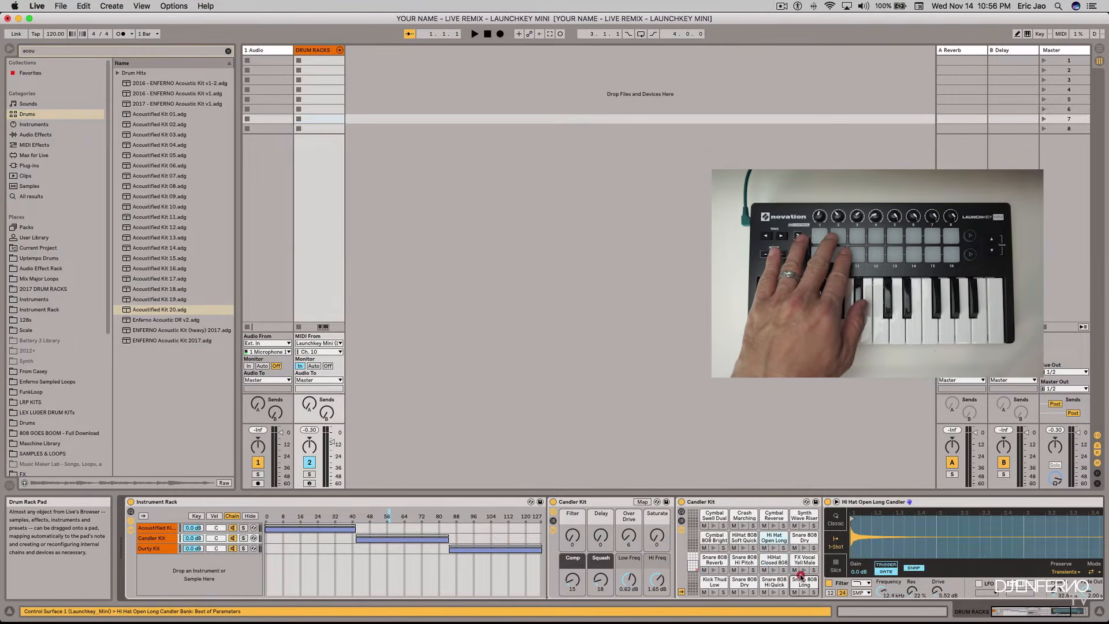
drag(775, 582, 776, 582)
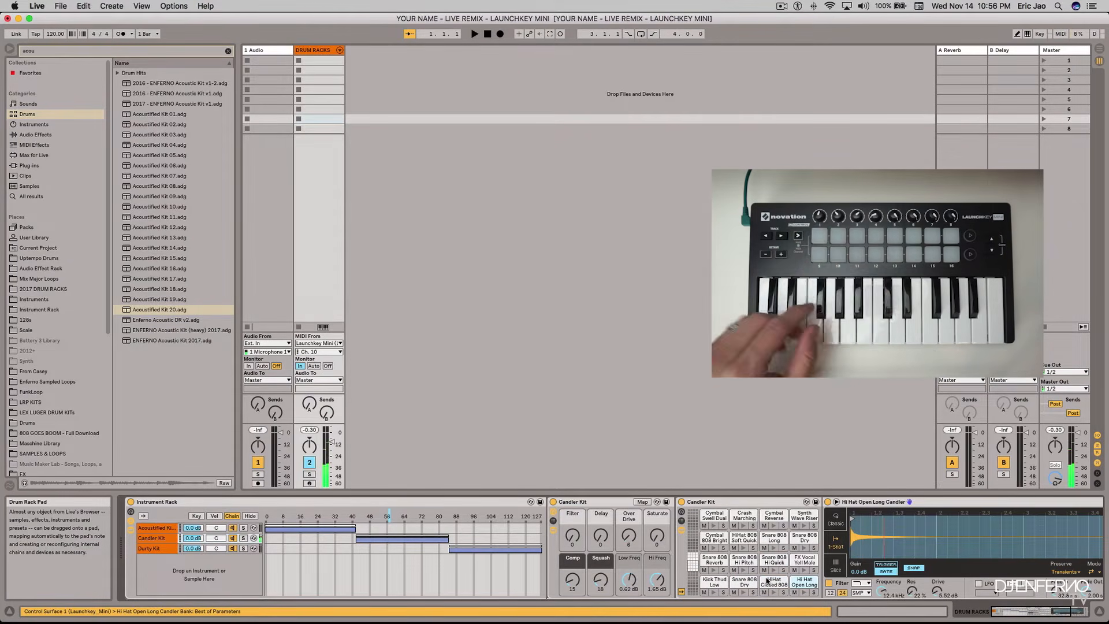
drag(747, 515, 718, 515)
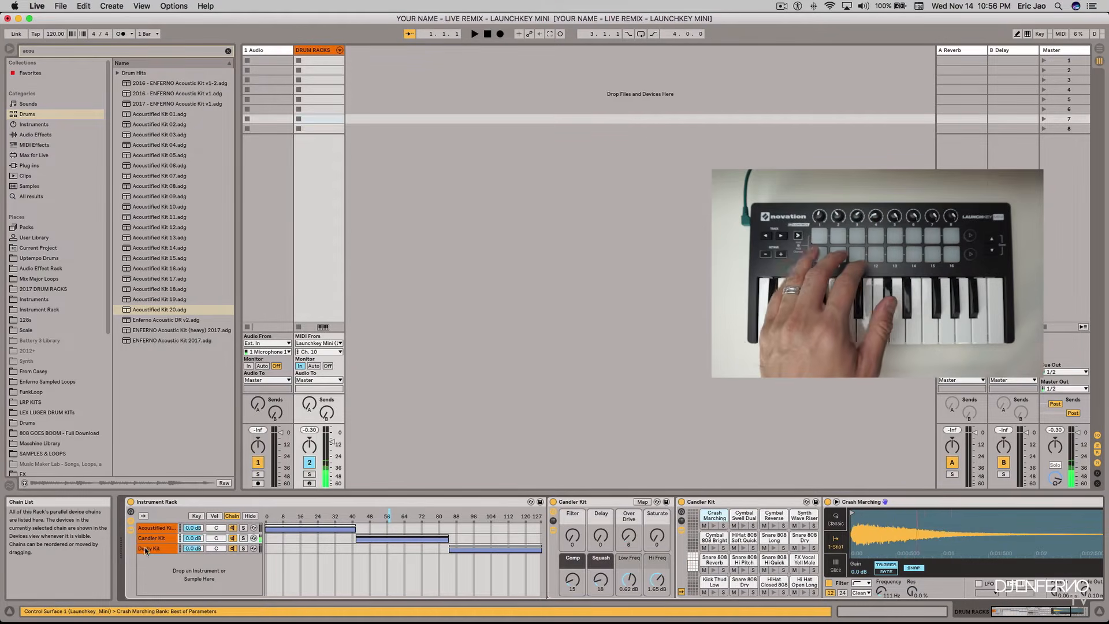
Move the chain selector into Durty Kit's zone, show that kit, and place HiHat 808 Thin and Hihat Open Agile after Snare 808 Metal
drag(393, 515, 446, 515)
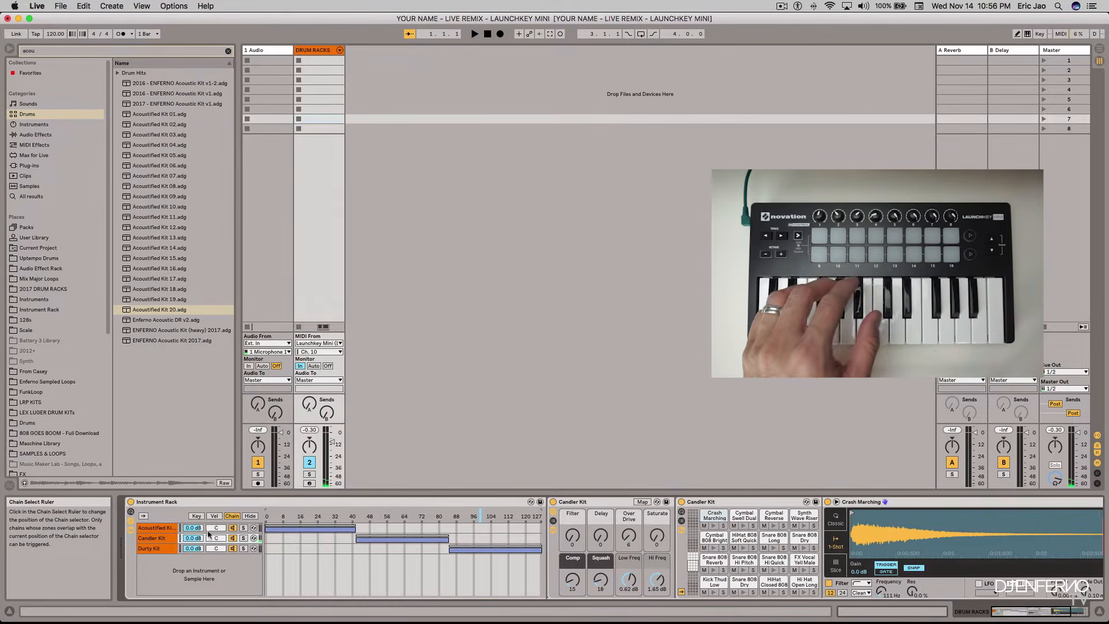
click(150, 549)
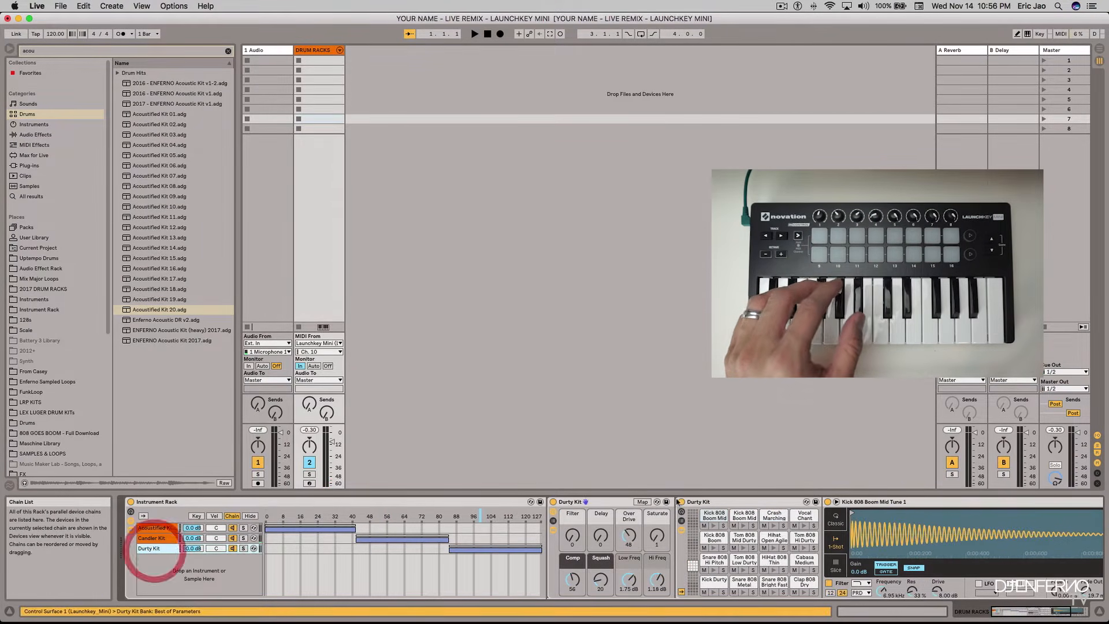
click(714, 587)
click(745, 584)
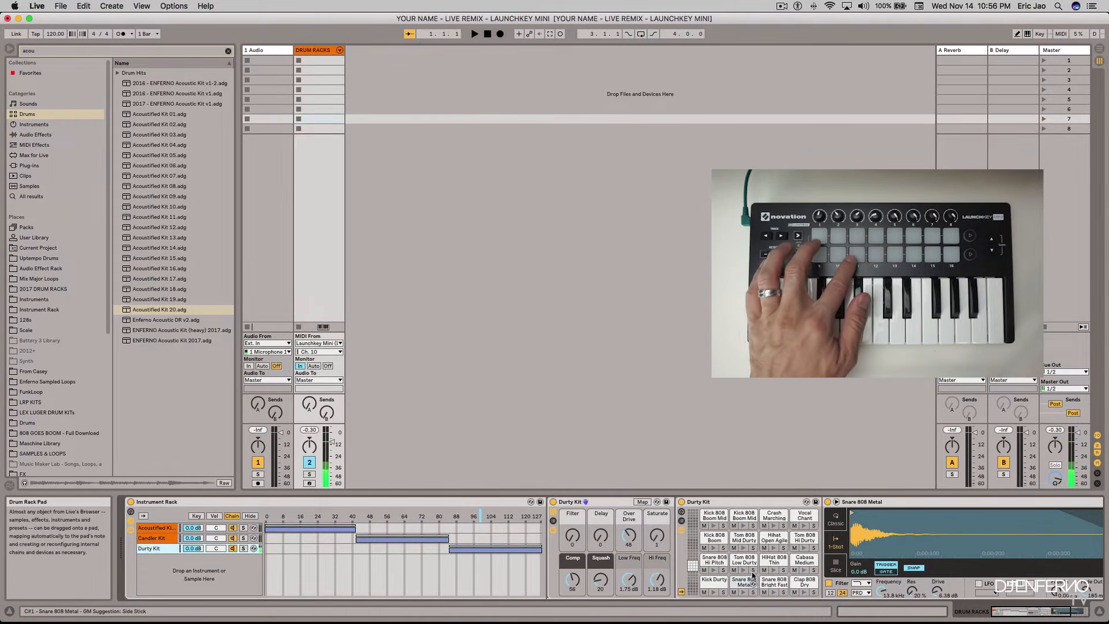
drag(773, 560, 798, 581)
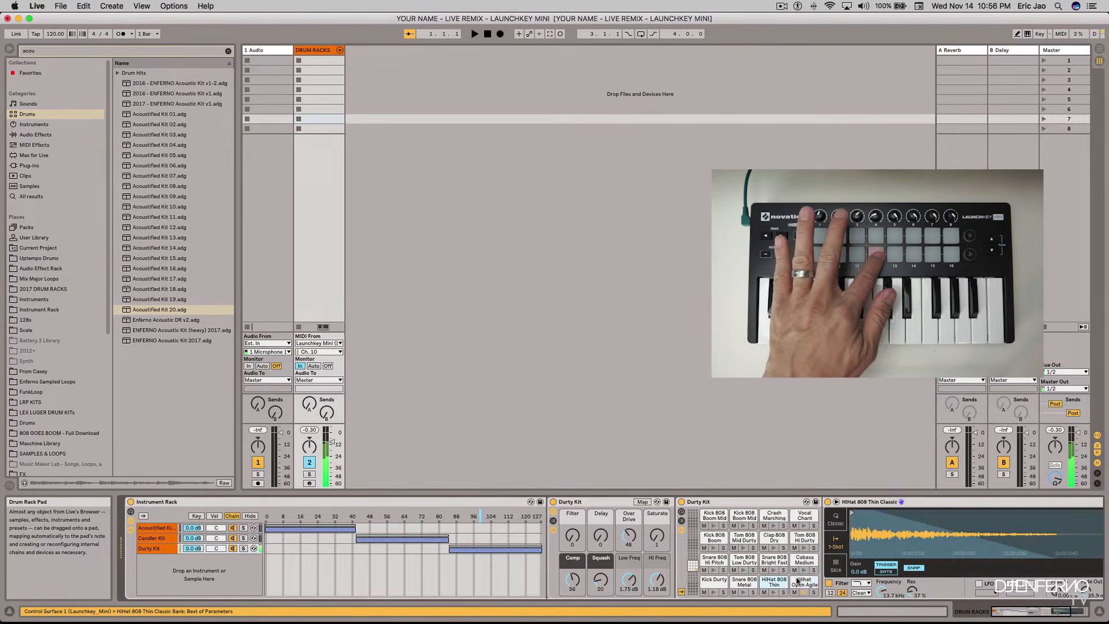
Order Durty Kit's second row as Clap 808 Dry, then low, mid and hi toms, and swap the first Kick 808 Boom Mid with Snare 808 Hi Pitch
click(745, 562)
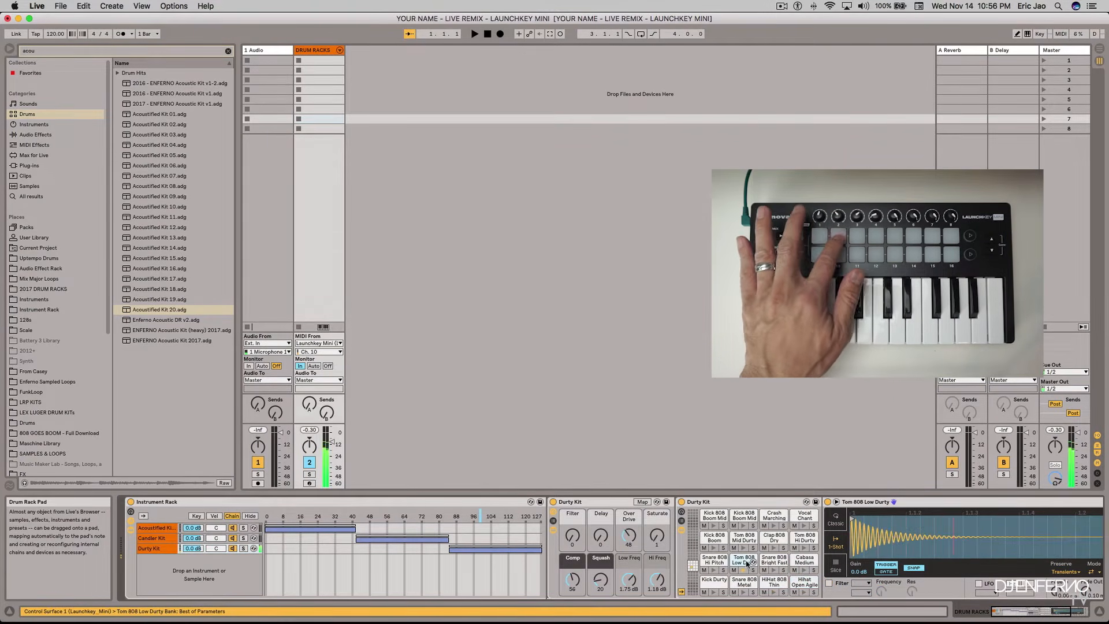
drag(740, 552, 715, 536)
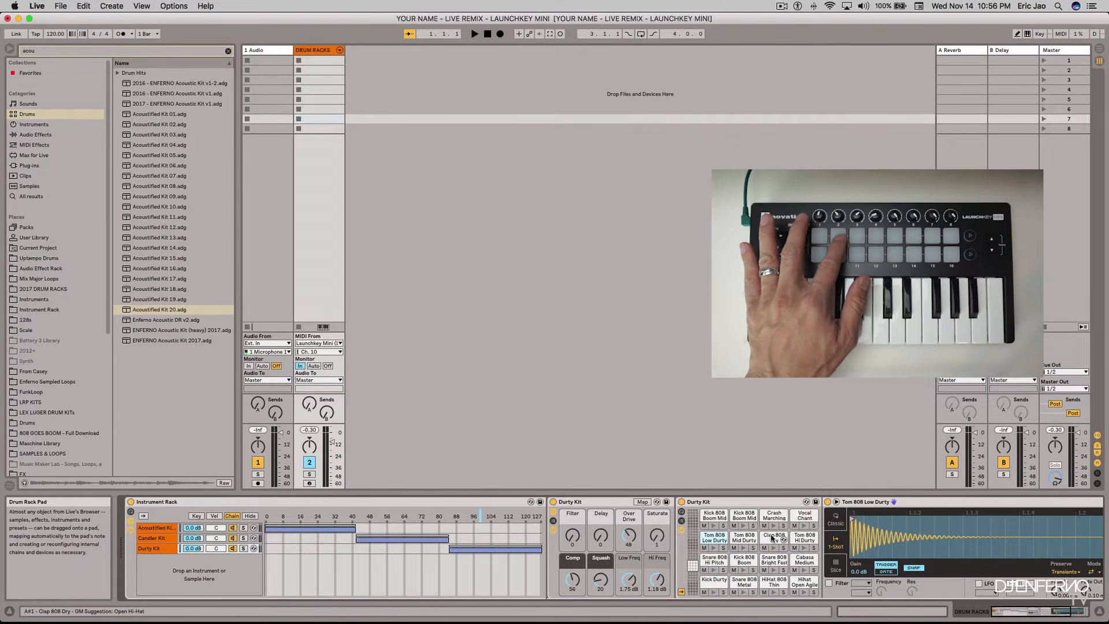
mouse_move(770, 538)
mouse_down()
mouse_move(697, 540)
mouse_move(694, 566)
mouse_move(715, 538)
mouse_move(777, 538)
mouse_up()
click(745, 537)
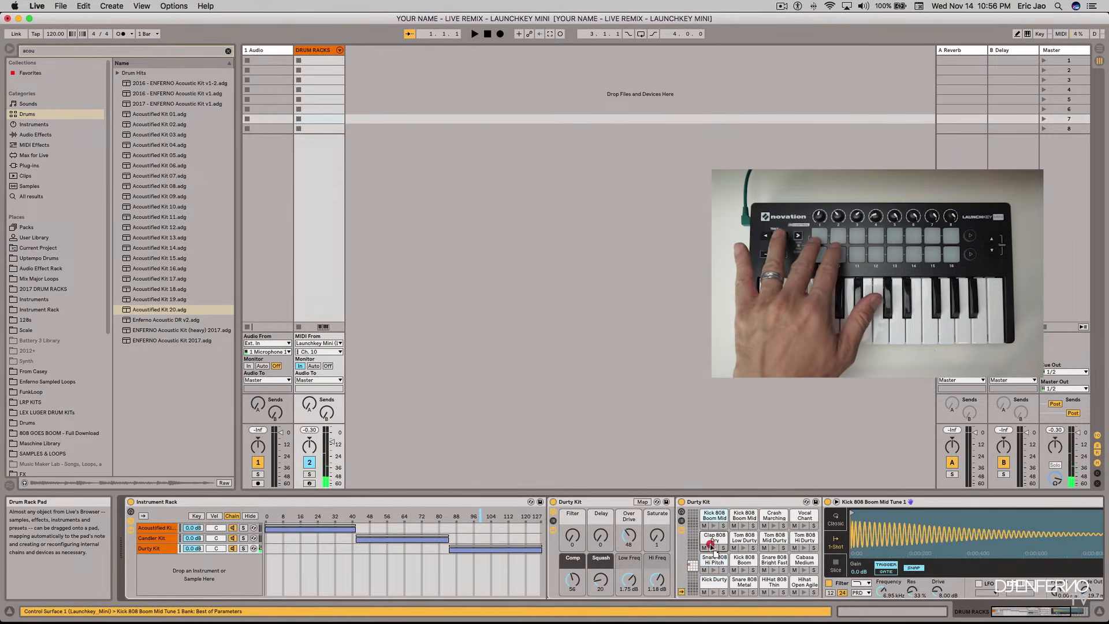
drag(711, 515, 712, 561)
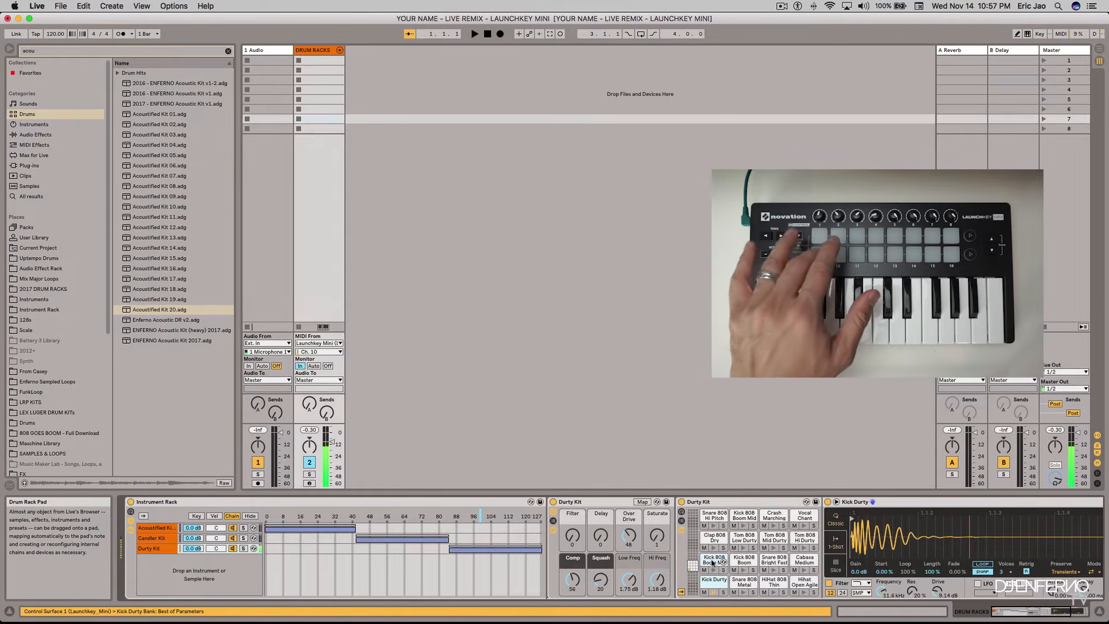
Put Boom Overdrive first in Durty Kit's lowest row, swap Kick Durty with Clap 808 Dry, and place Crash Marching first in the uppermost row
mouse_move(715, 582)
mouse_down()
mouse_move(719, 561)
mouse_move(743, 572)
mouse_move(714, 585)
mouse_move(739, 561)
mouse_move(720, 562)
mouse_up()
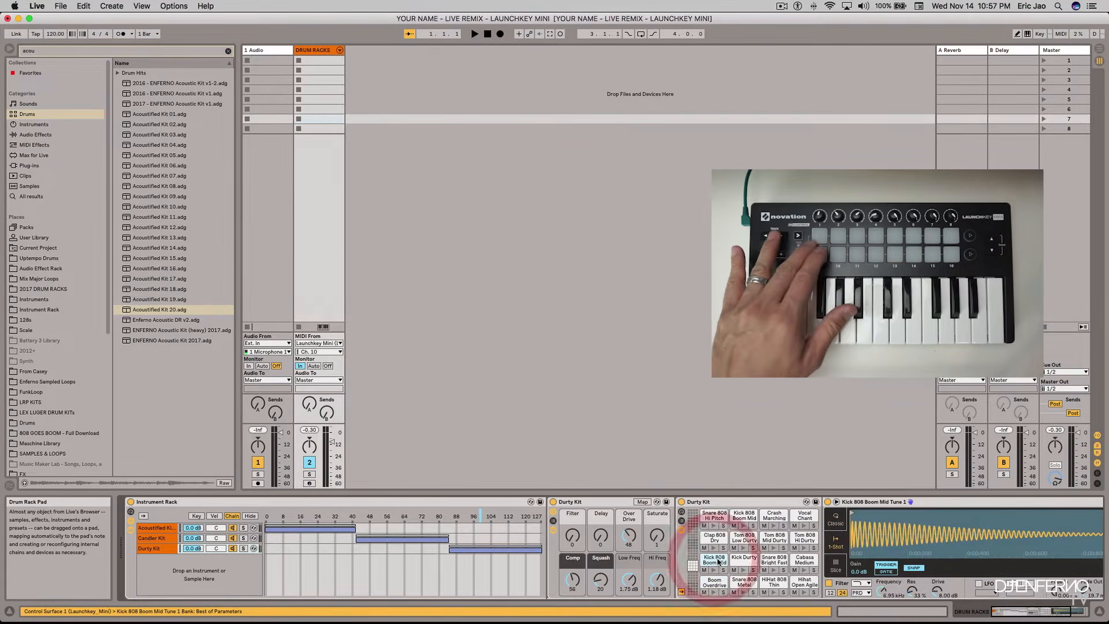
click(741, 558)
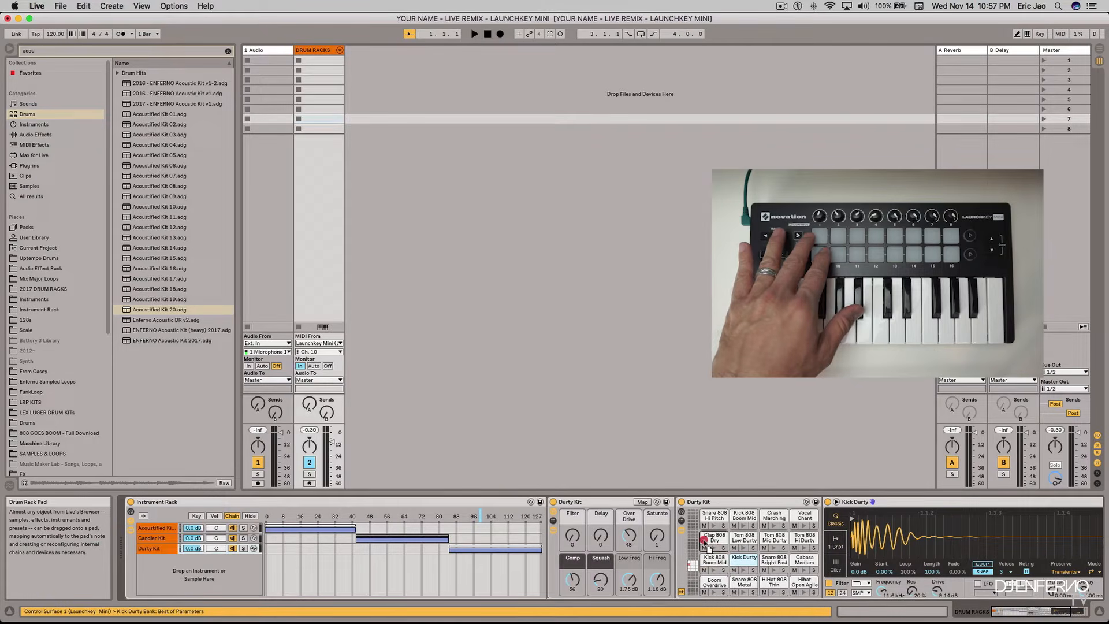
drag(705, 540, 707, 540)
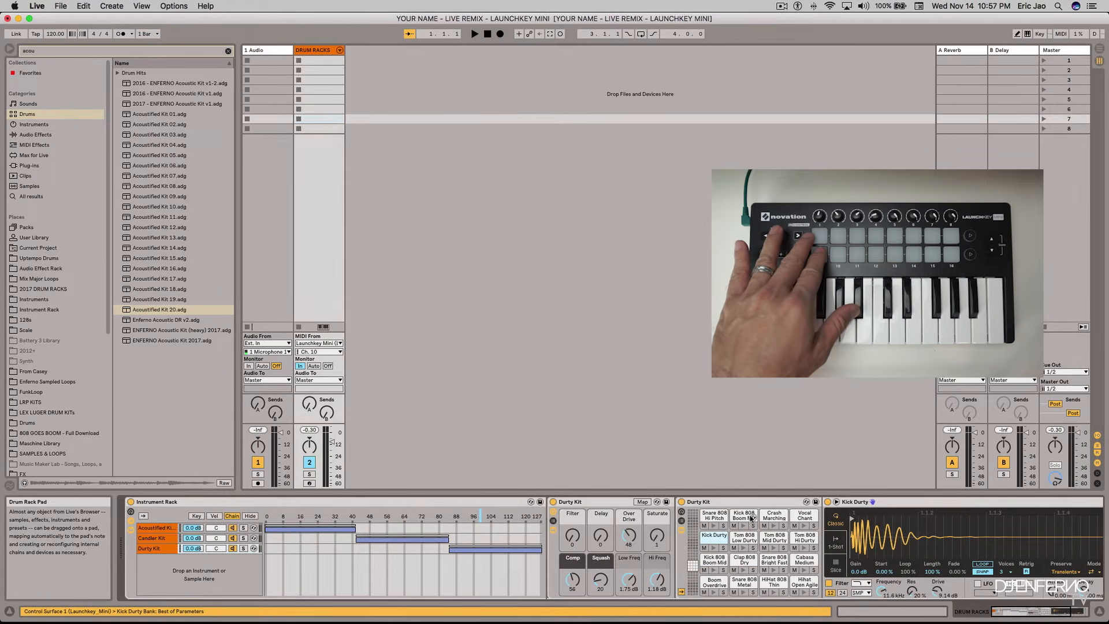
drag(775, 515, 710, 513)
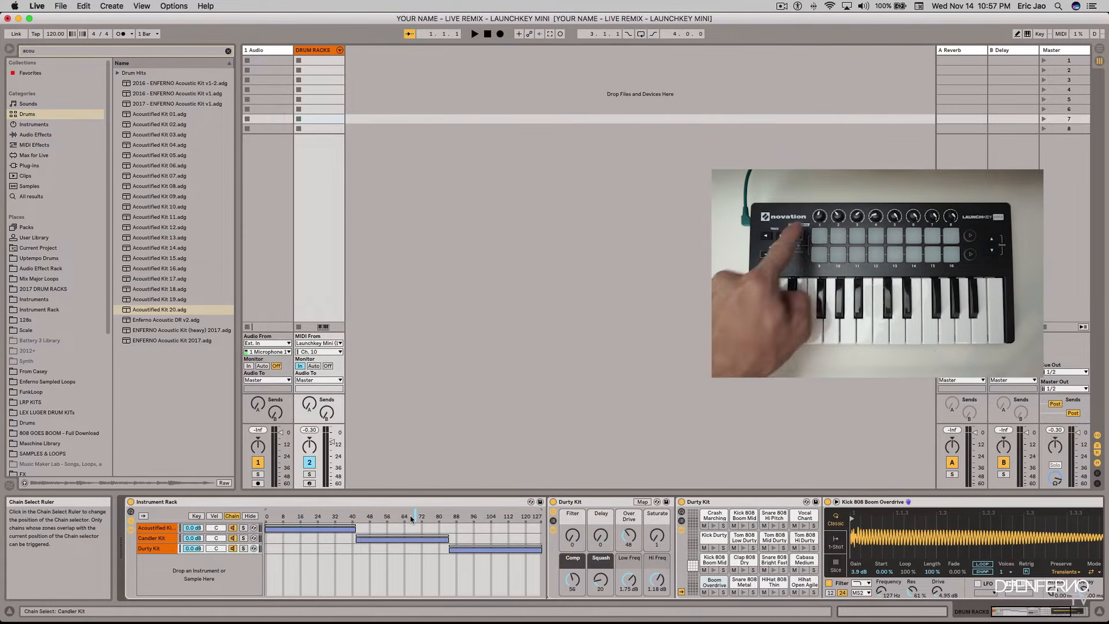
Show the Instrument Rack's macro controls and map the chain selector to Macro 5
click(130, 512)
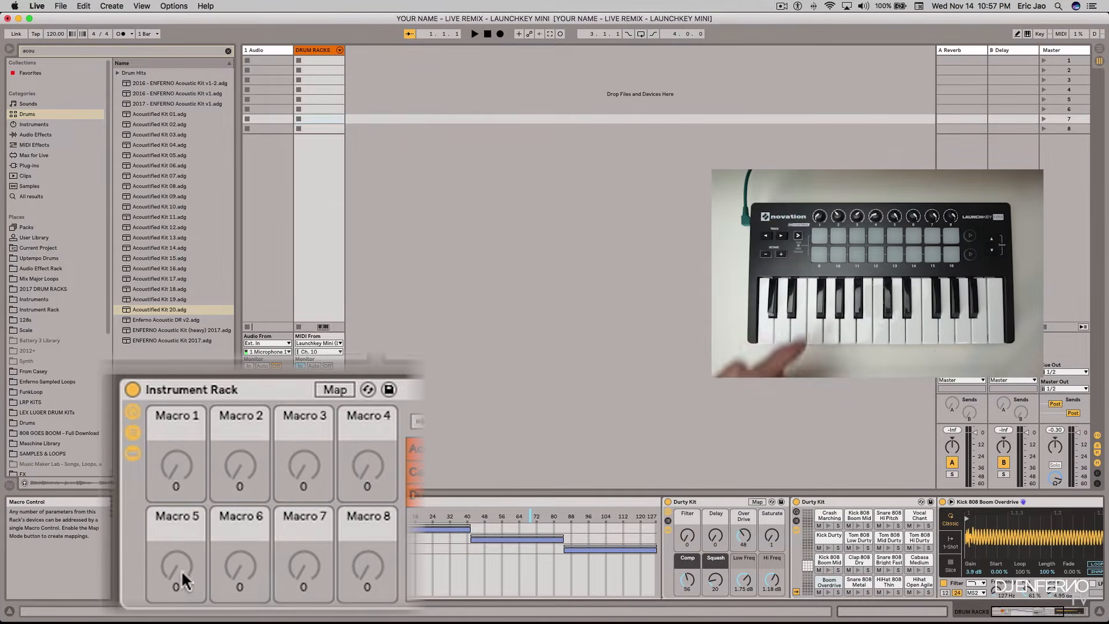
right_click(520, 515)
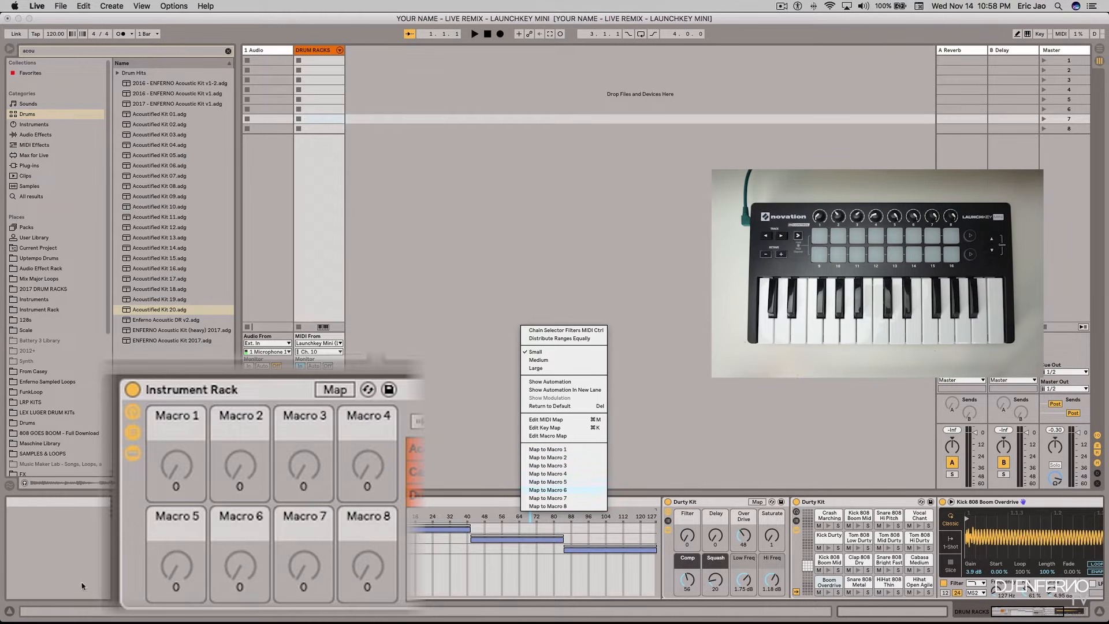
click(564, 482)
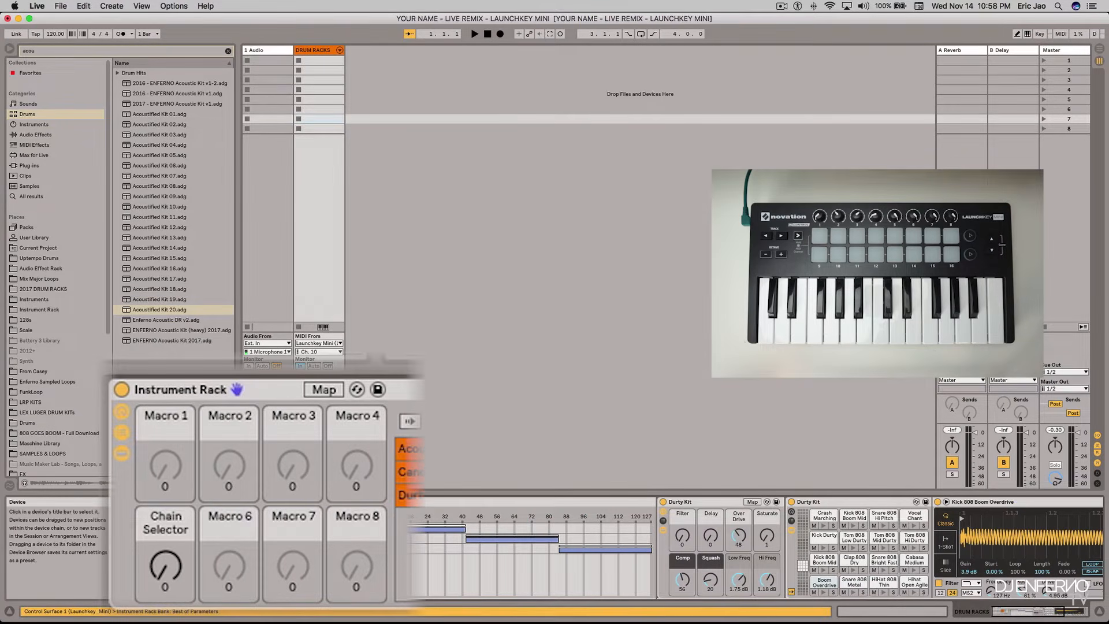
drag(166, 566, 165, 544)
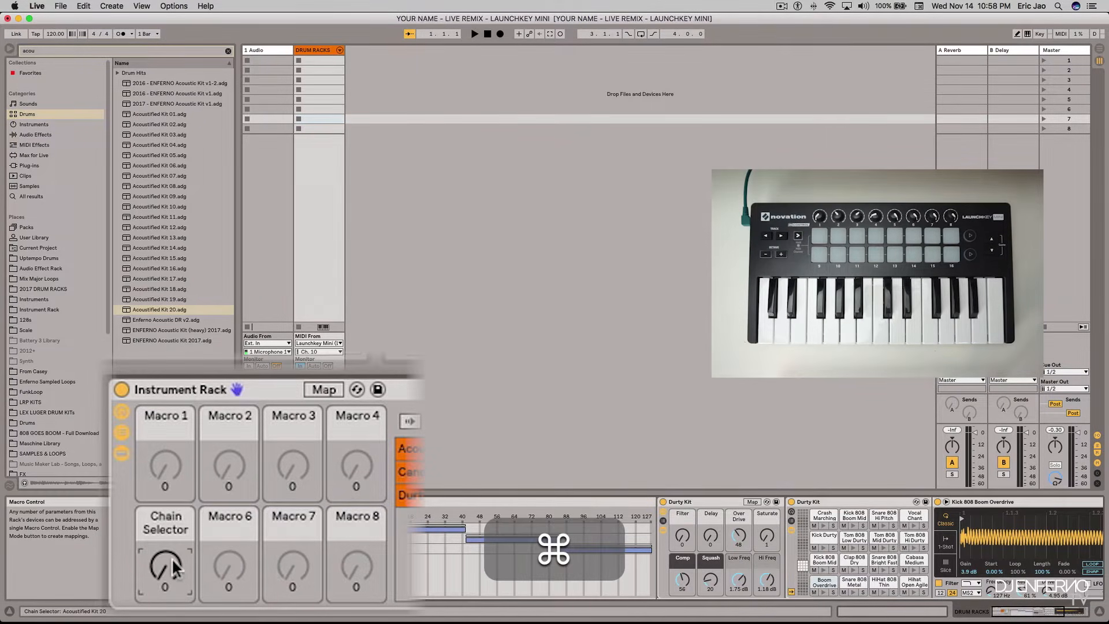
MIDI-map the Chain Selector macro to the Launchkey Mini's first knob, CC 21
key(super+m)
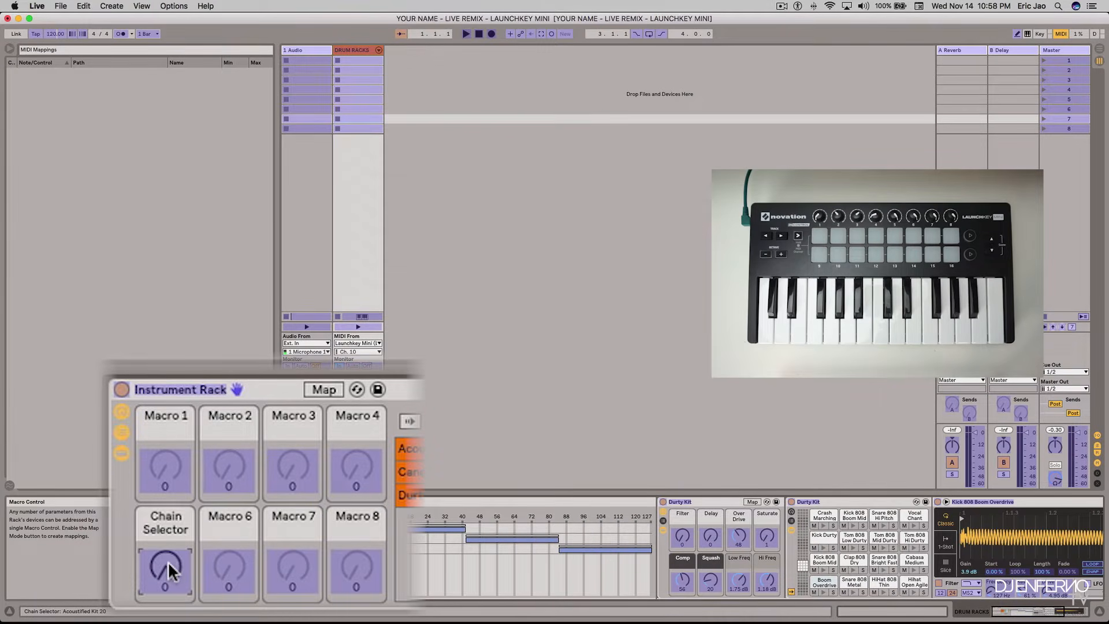
click(164, 568)
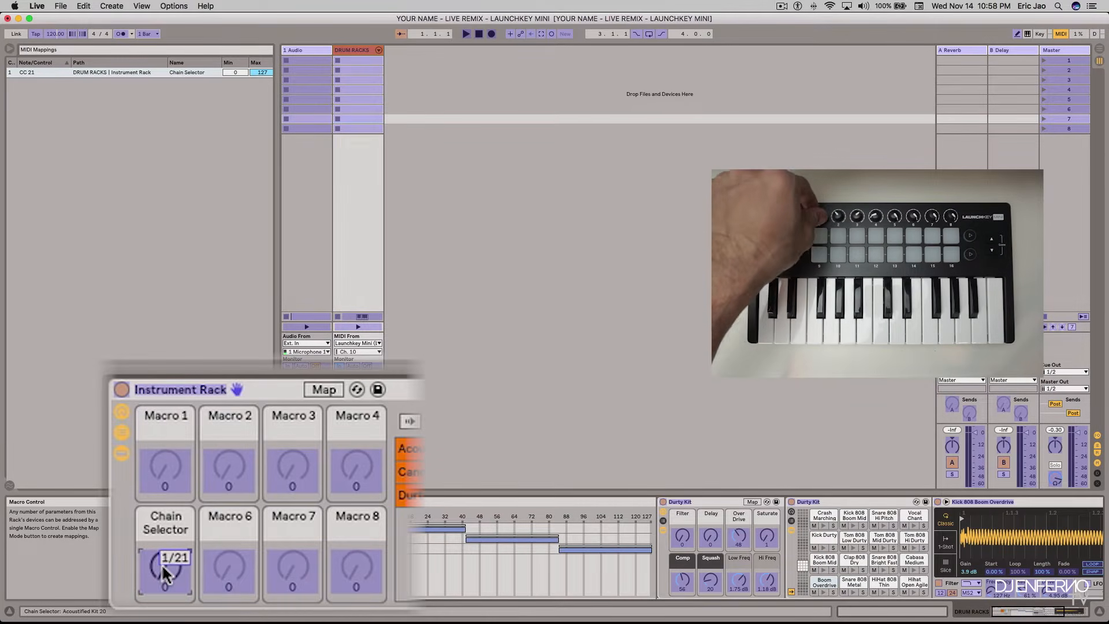
key(super+m)
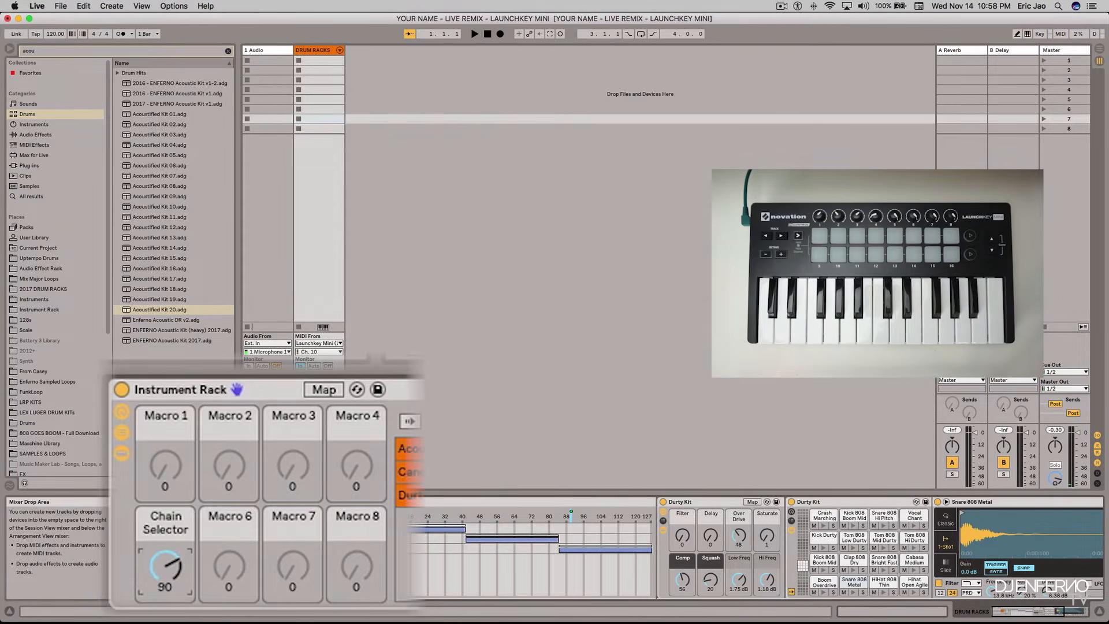
Save the Live set and show the Candler Kit chain's devices
key(super)
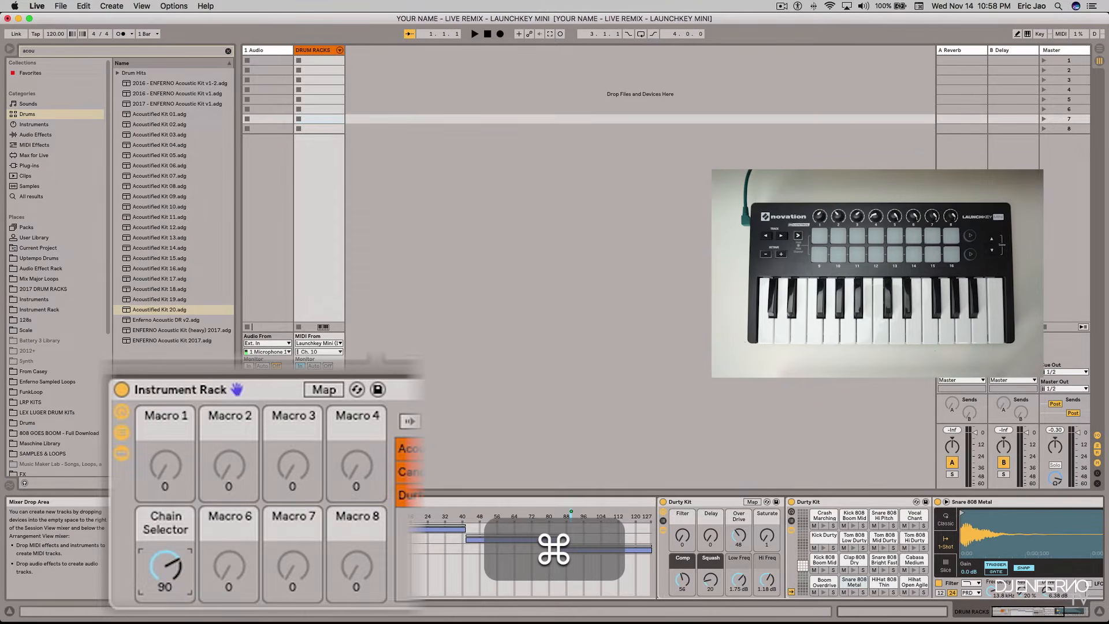
key(super+s)
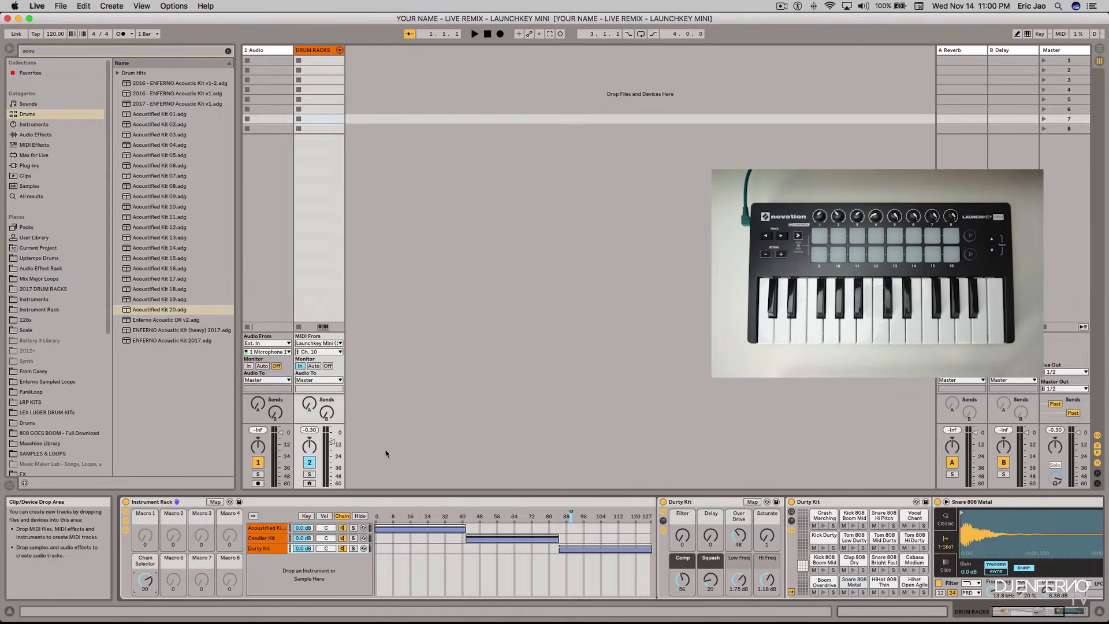
click(263, 539)
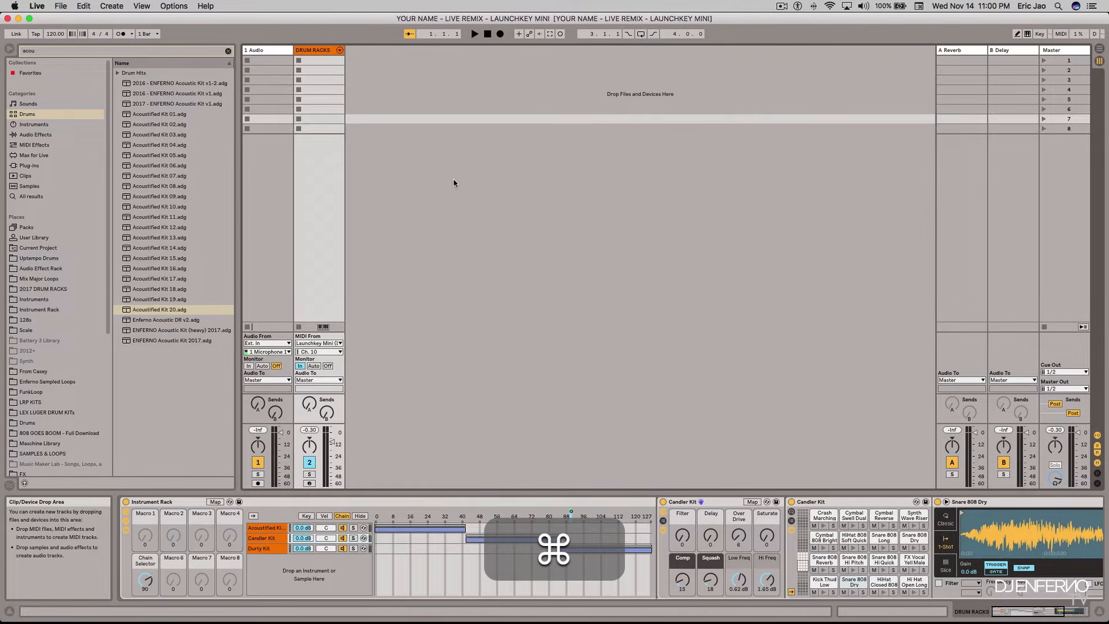
Switch to Chrome and open the Sounds page on splice.com
key(super+Tab)
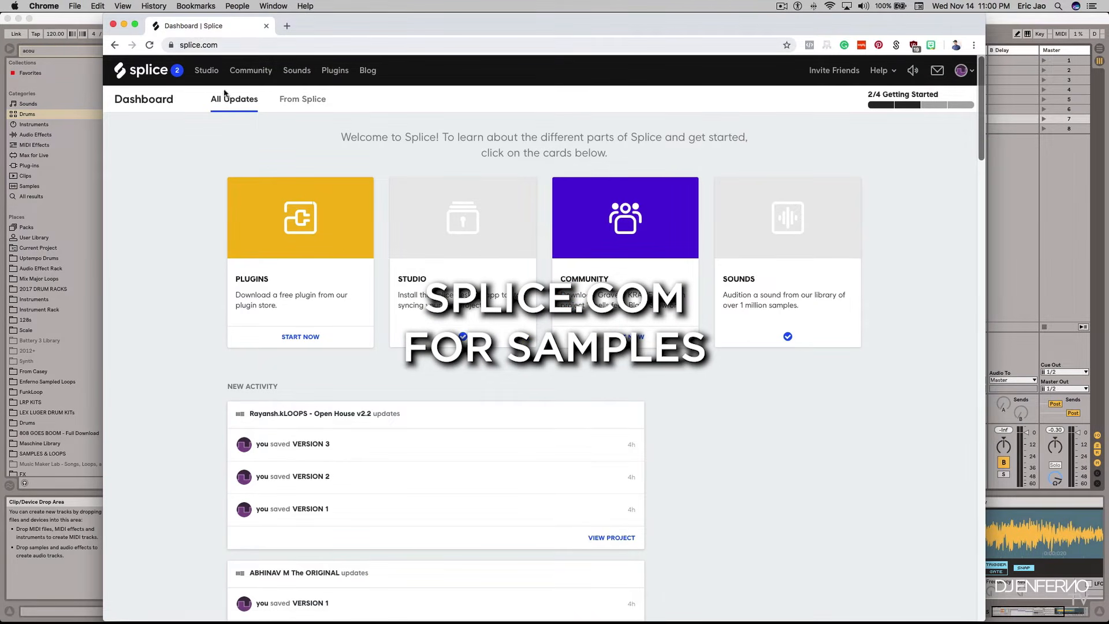
click(297, 70)
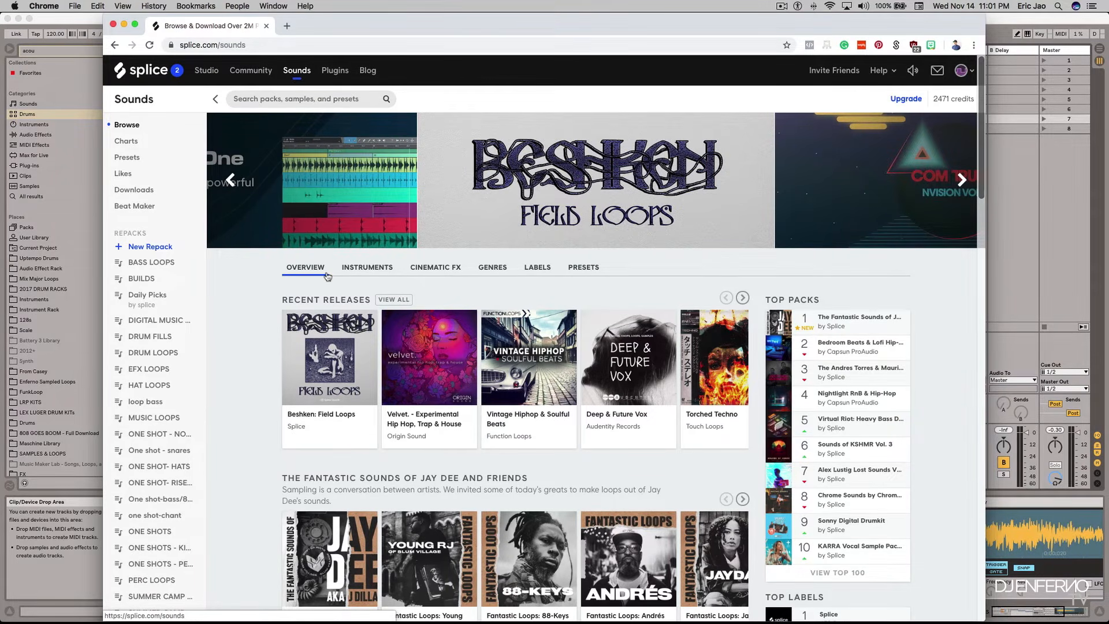
click(757, 612)
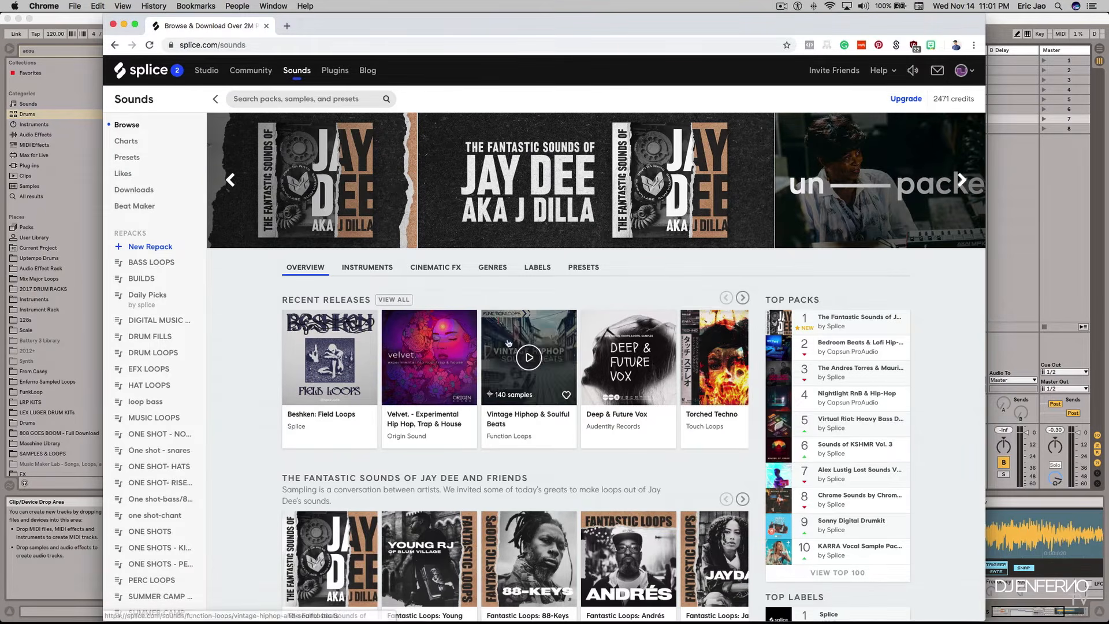
Bring the Splice desktop app in front of the Live set, make its window taller, and search all sounds for "vocal"
click(434, 33)
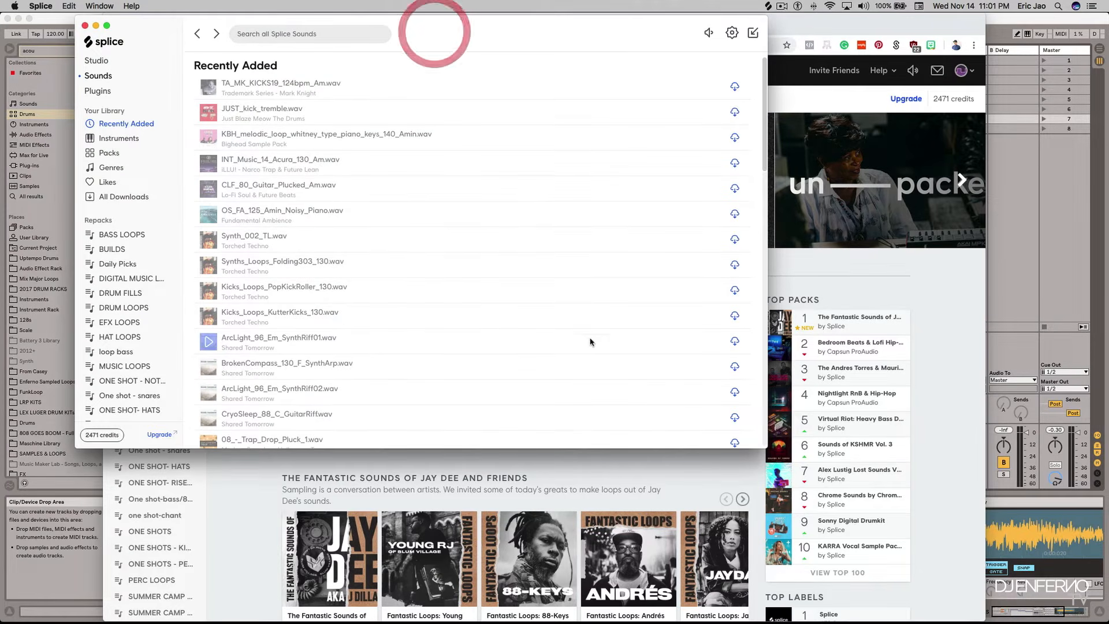
drag(765, 442, 770, 529)
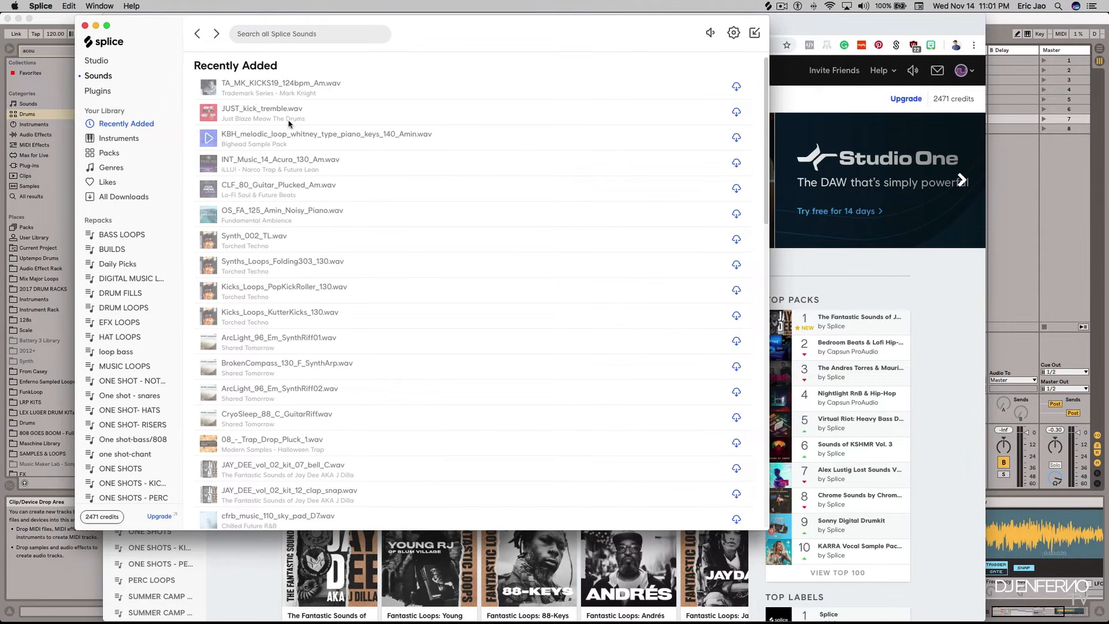
key(super+Tab)
key(super+Tab)
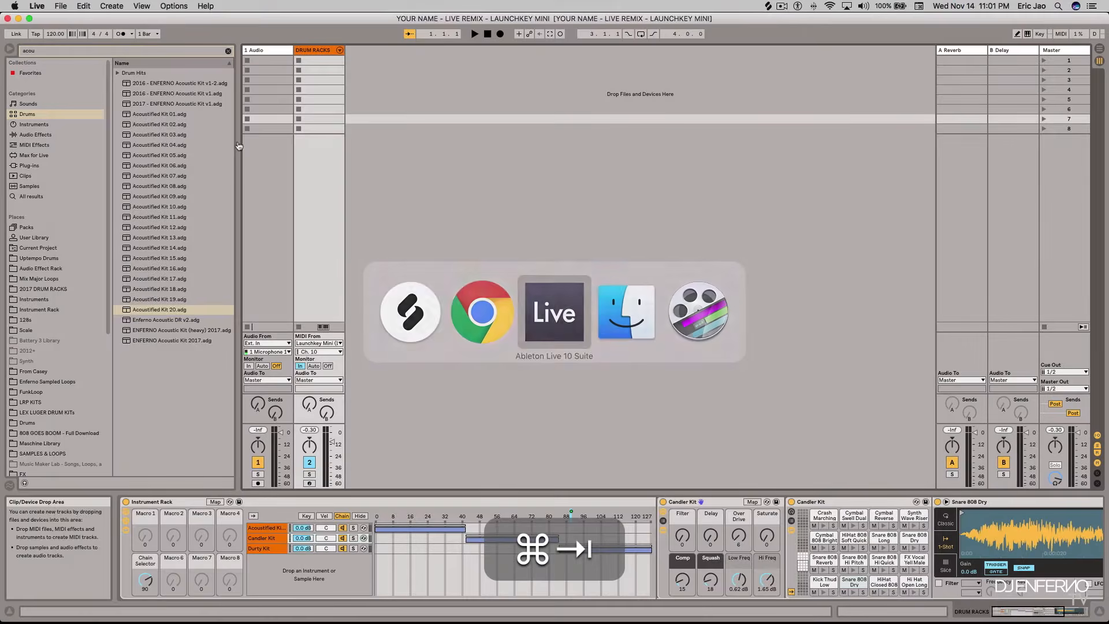
key(super+Tab)
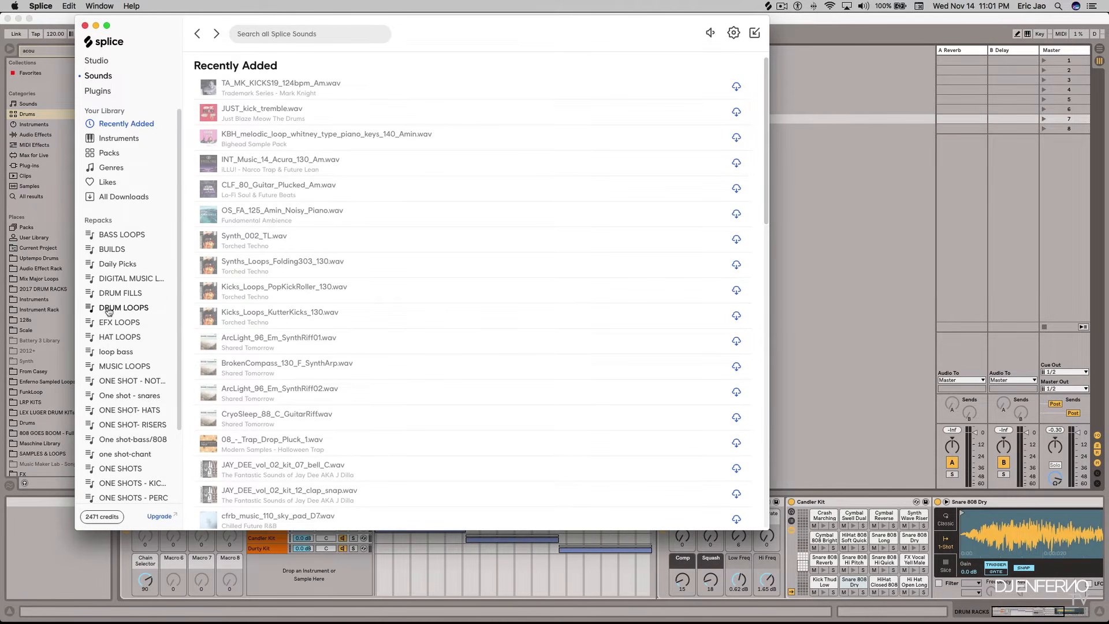
click(282, 35)
text(vocal)
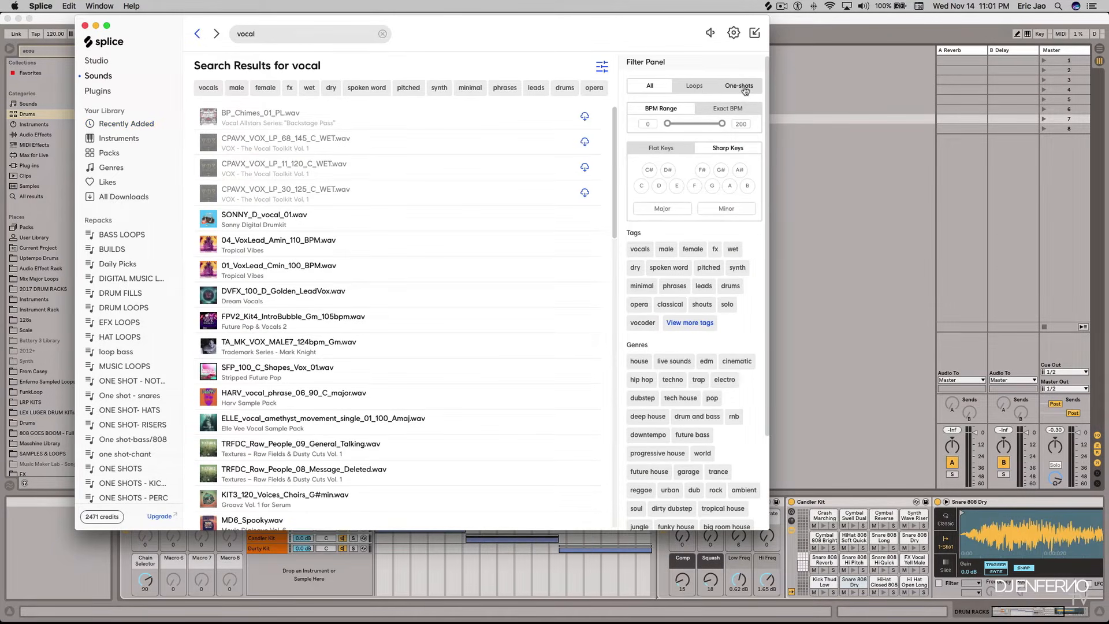
Filter the vocal search results to loops tagged female and fx
click(696, 86)
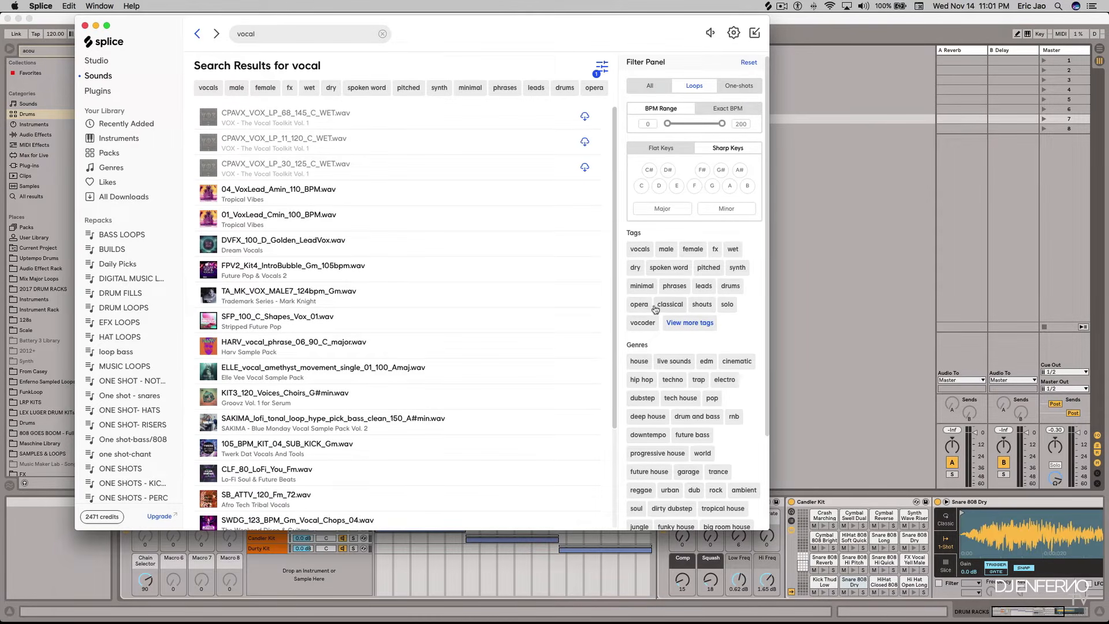
click(693, 249)
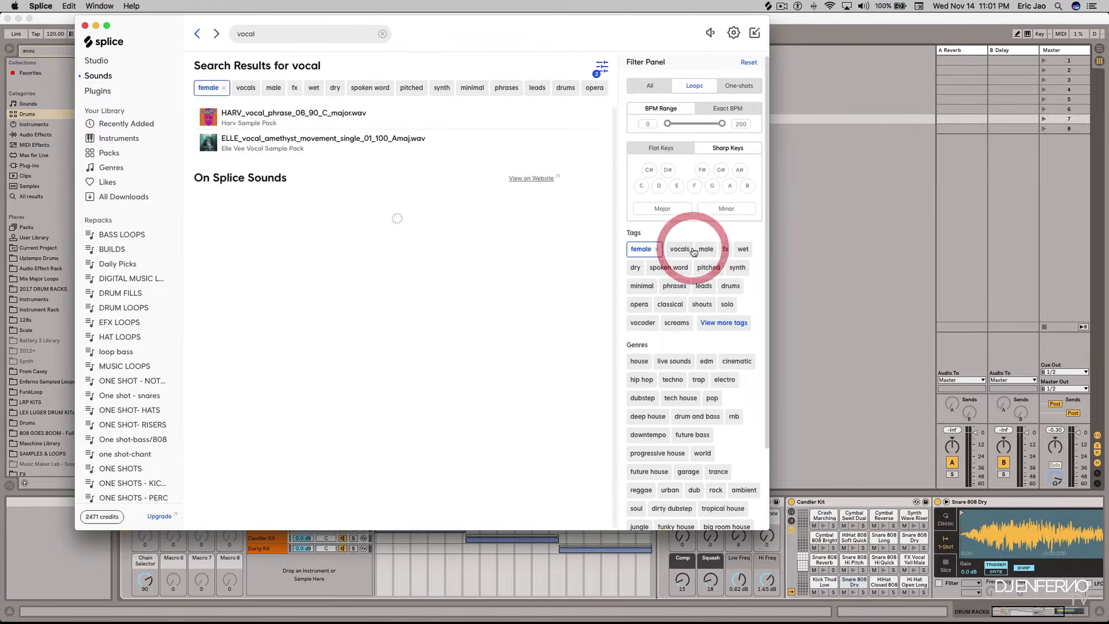
click(726, 250)
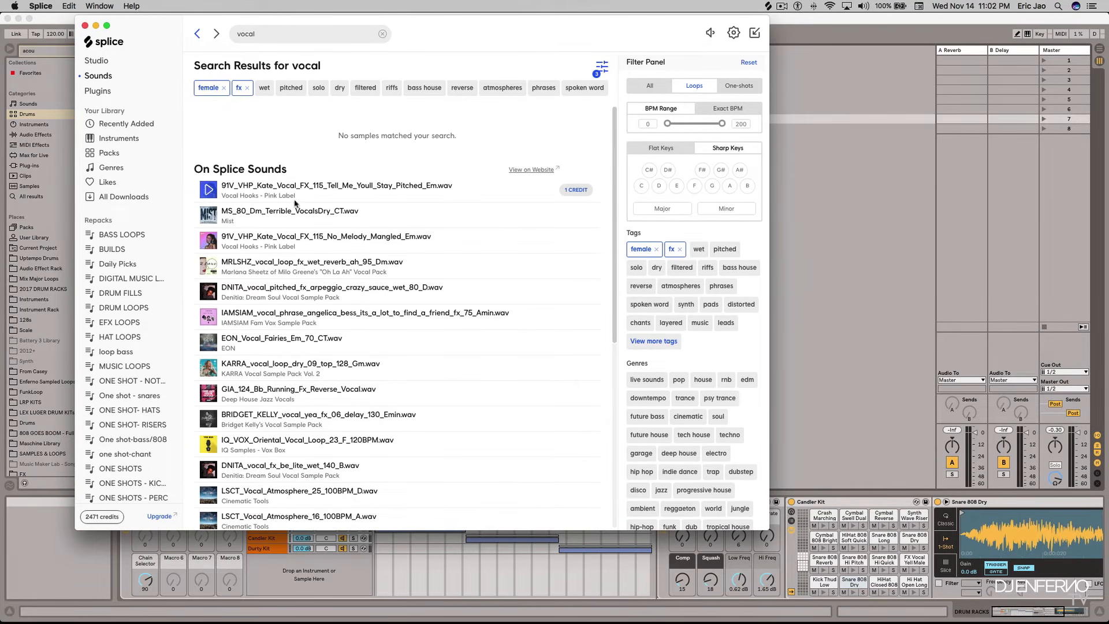
Refresh the results and audition the first four vocal loops, down to MRLSHZ_vocal_loop_fx_wet_reverb_ah_95_Dm.wav
scroll(370, 456, down, 10)
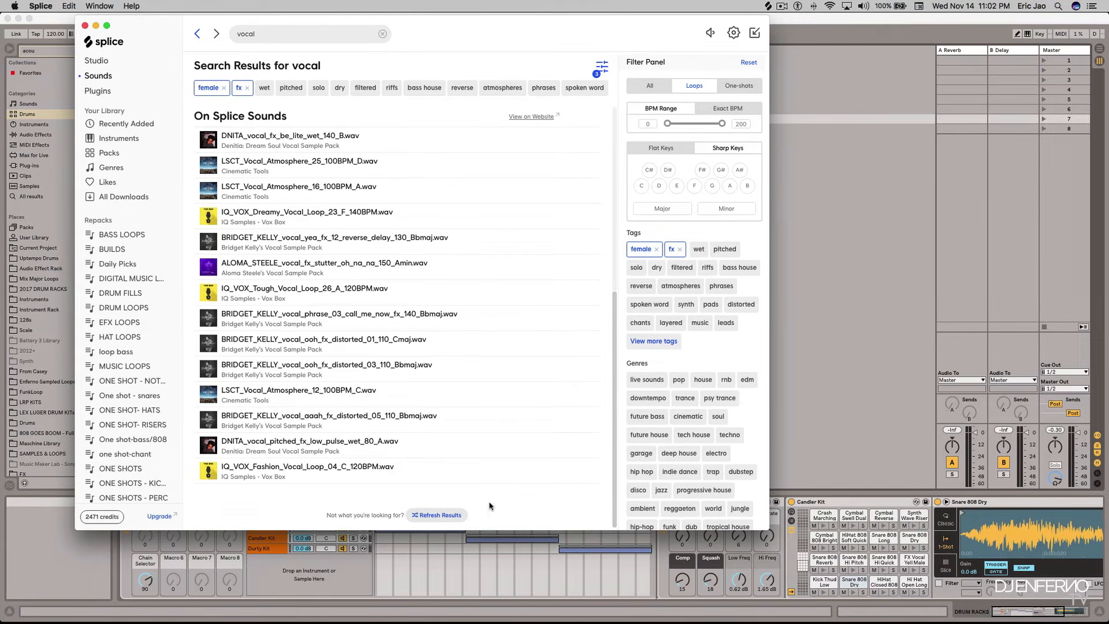
click(439, 514)
click(215, 194)
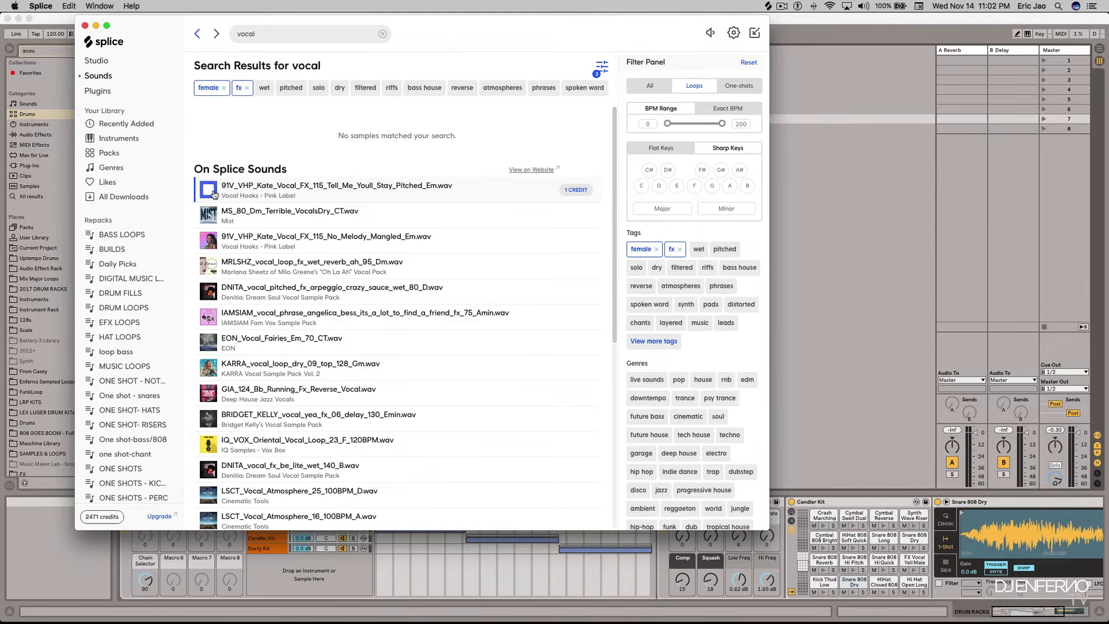
key(Down)
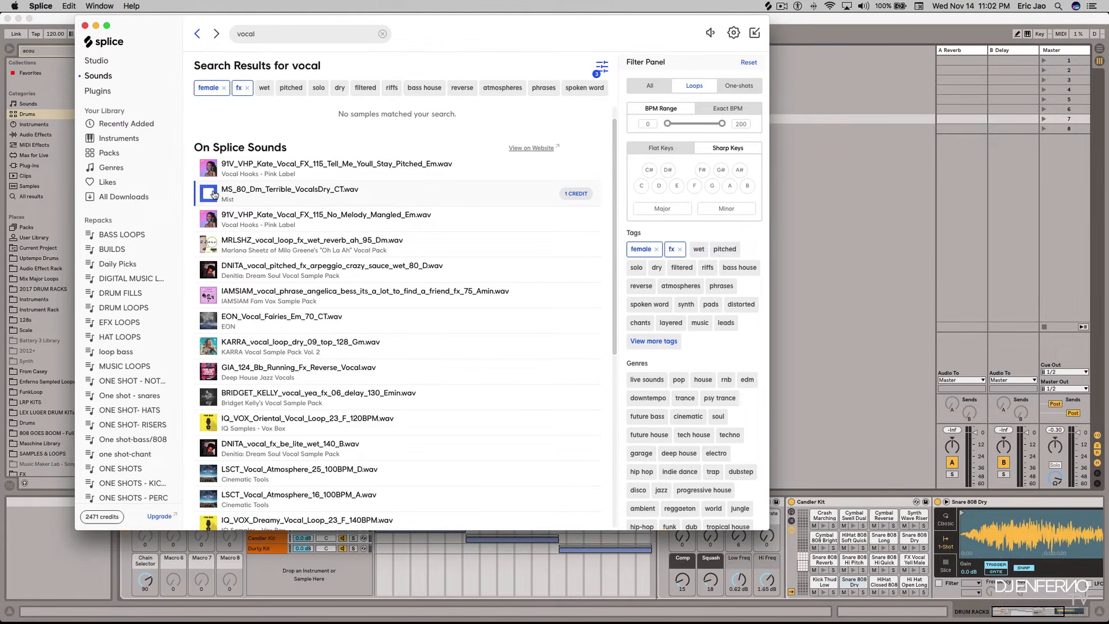
key(Down)
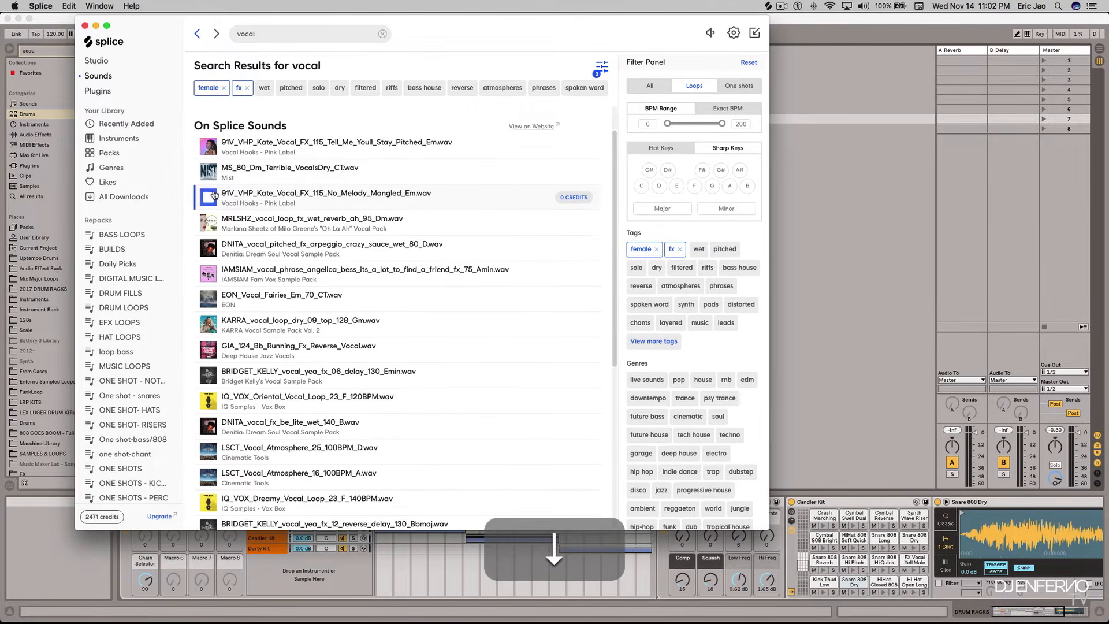
key(Down)
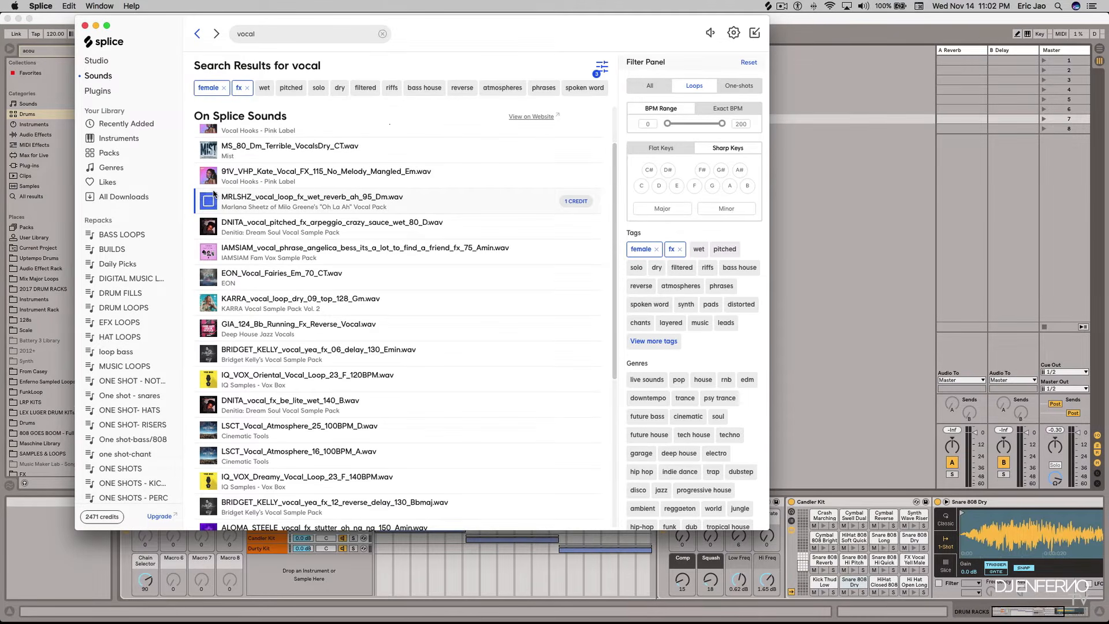
key(space)
Continue auditioning the vocal loops down to IQ_VOX_Oriental_Vocal_Loop_23_F_120BPM.wav and stop its preview
mouse_move(711, 34)
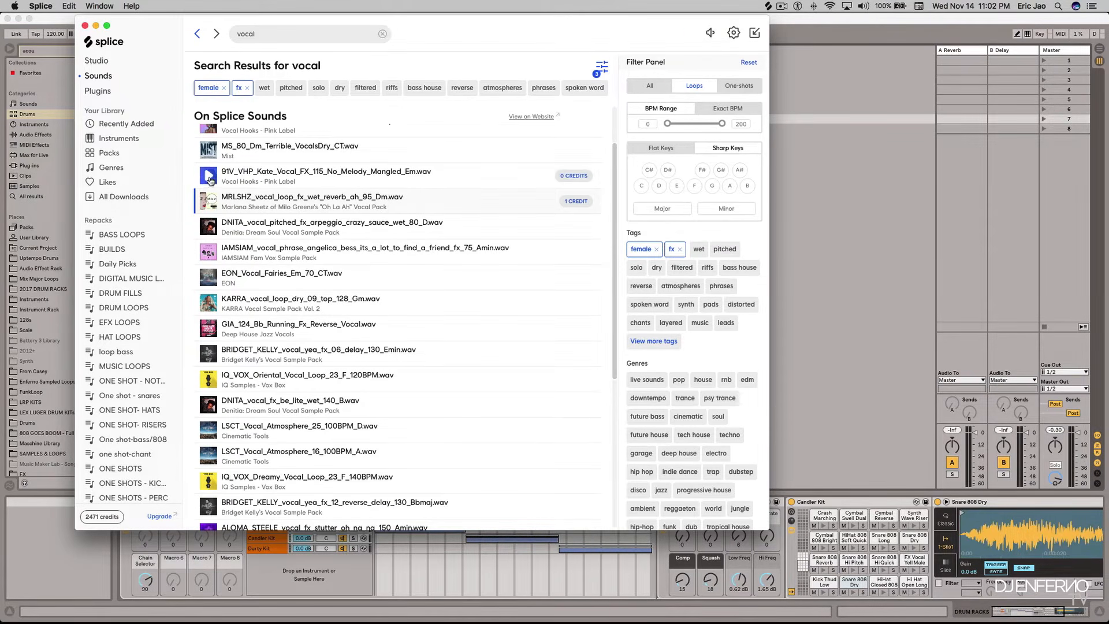
key(Down)
key(Down)
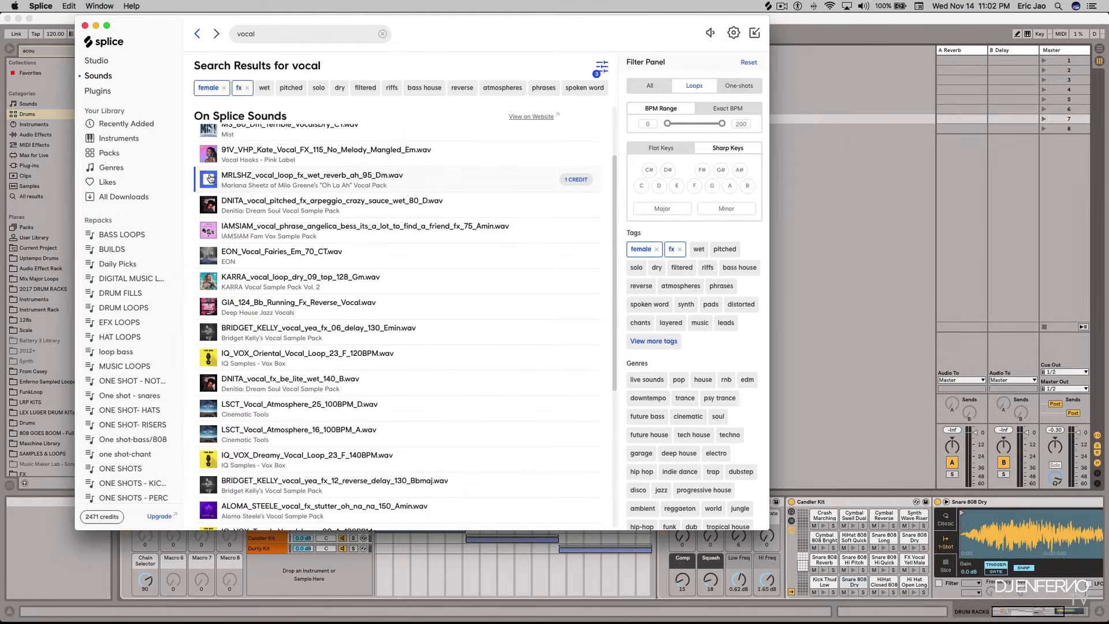
key(Down)
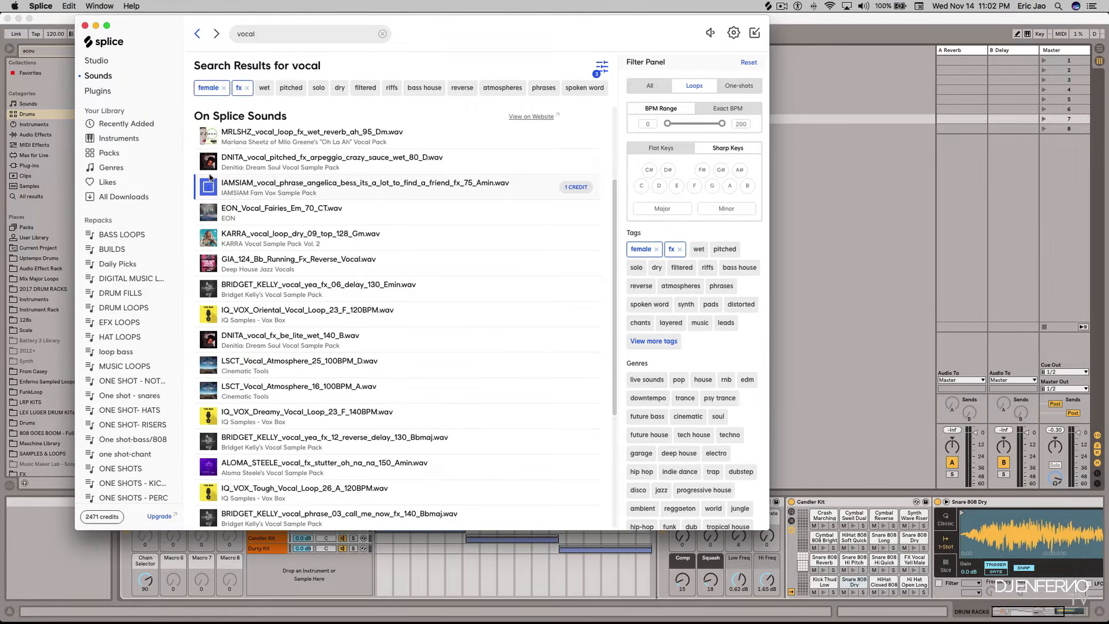
key(Down)
key(Down)
key(Down)
key(Down)
key(Down)
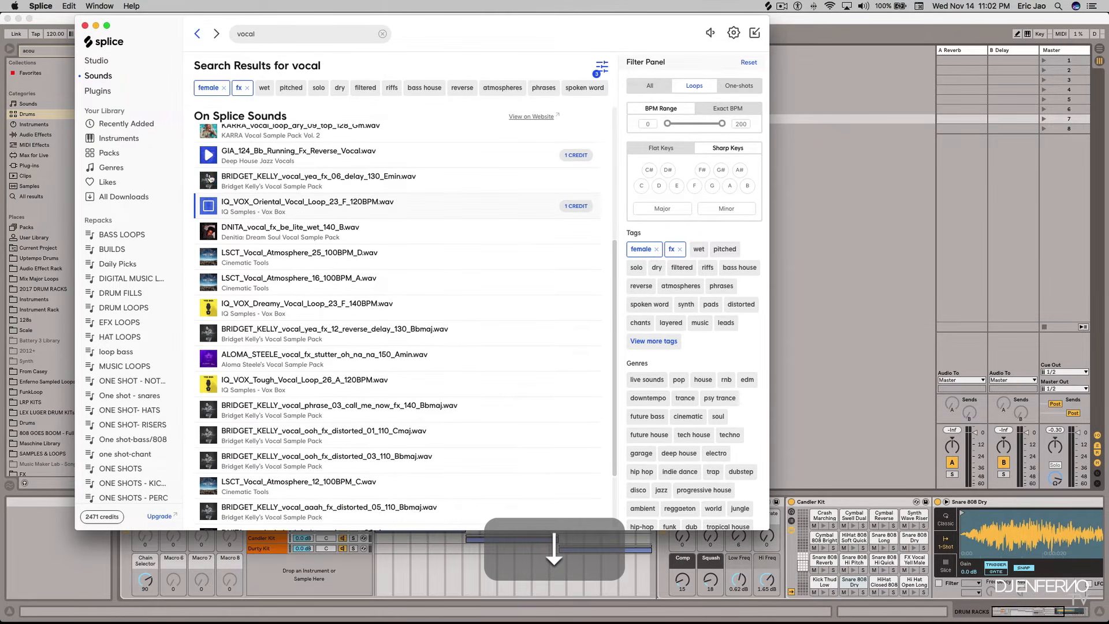
key(space)
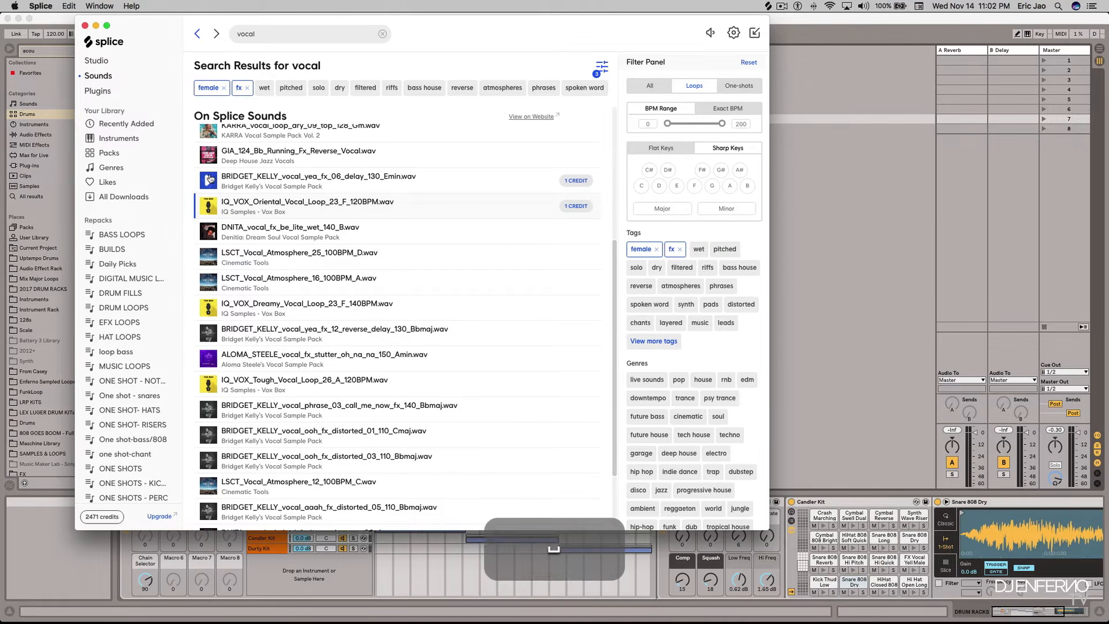
Download IQ_VOX_Oriental_Vocal_Loop_23_F_120BPM.wav with a credit and place it on an audio track at bar 1 of Live's Arrangement View
click(578, 208)
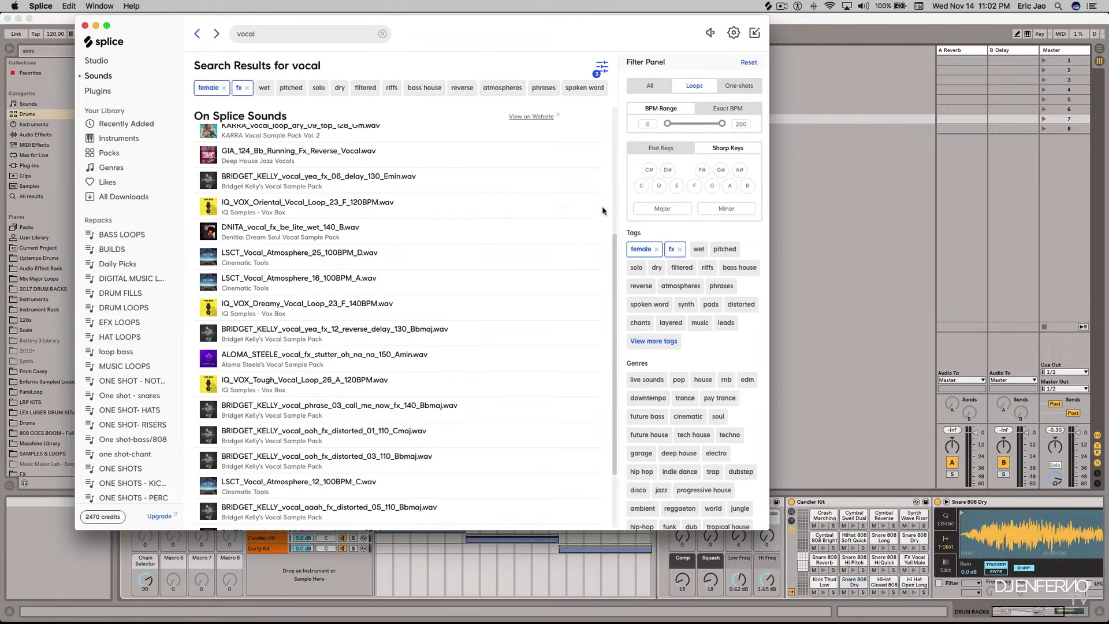
drag(336, 204, 248, 109)
key(super+Tab)
key(Tab)
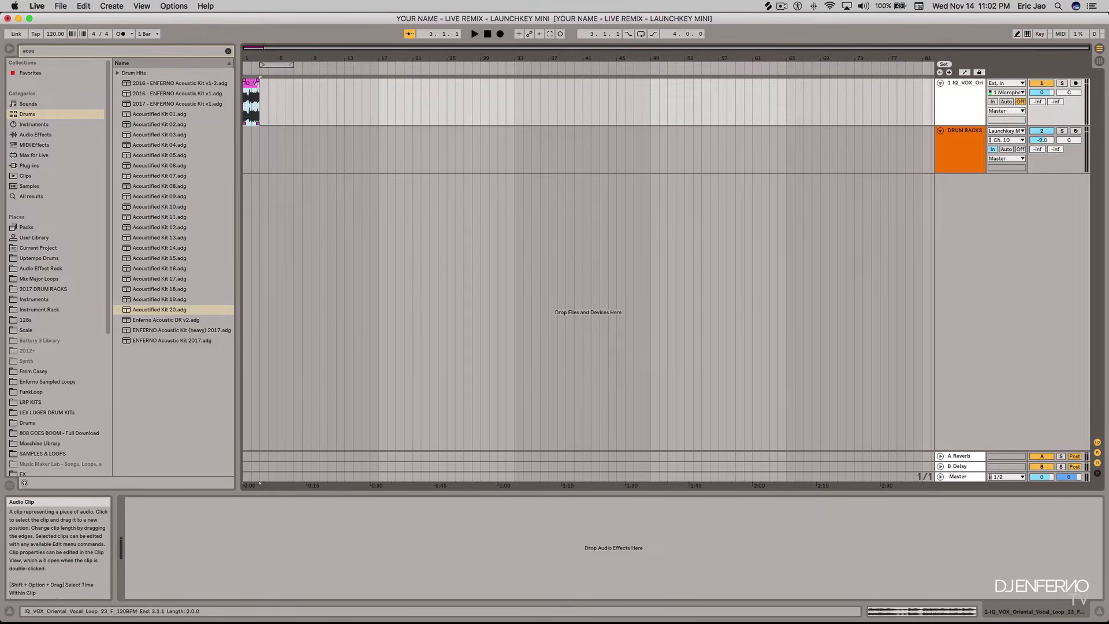
click(255, 84)
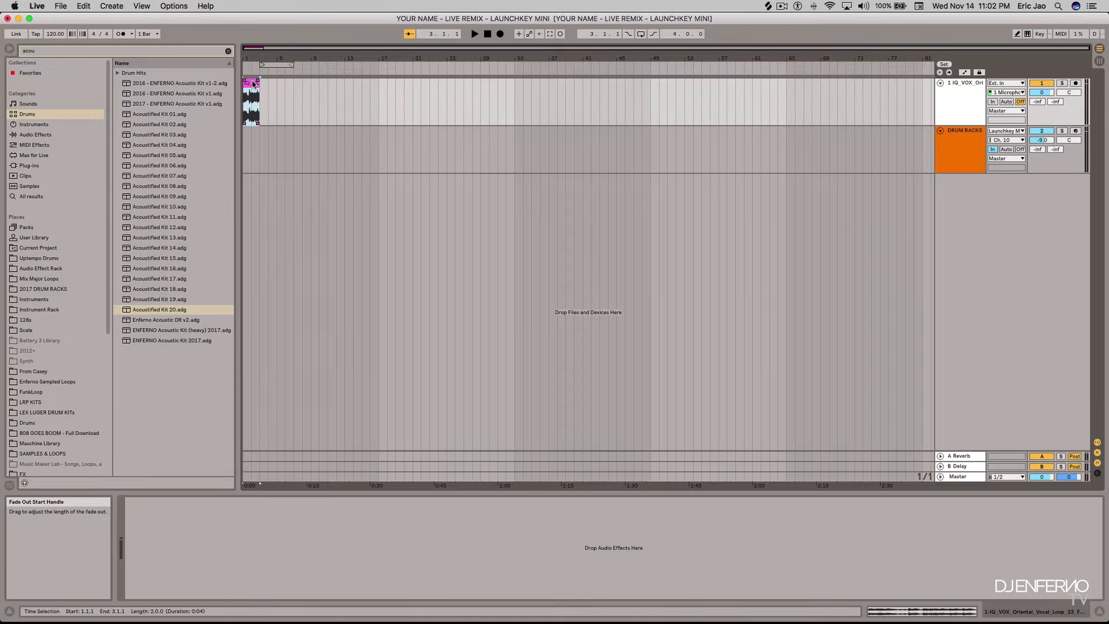
Clear the browser search, and give the vocal loop's track the name EDITING and a cyan colour
click(228, 51)
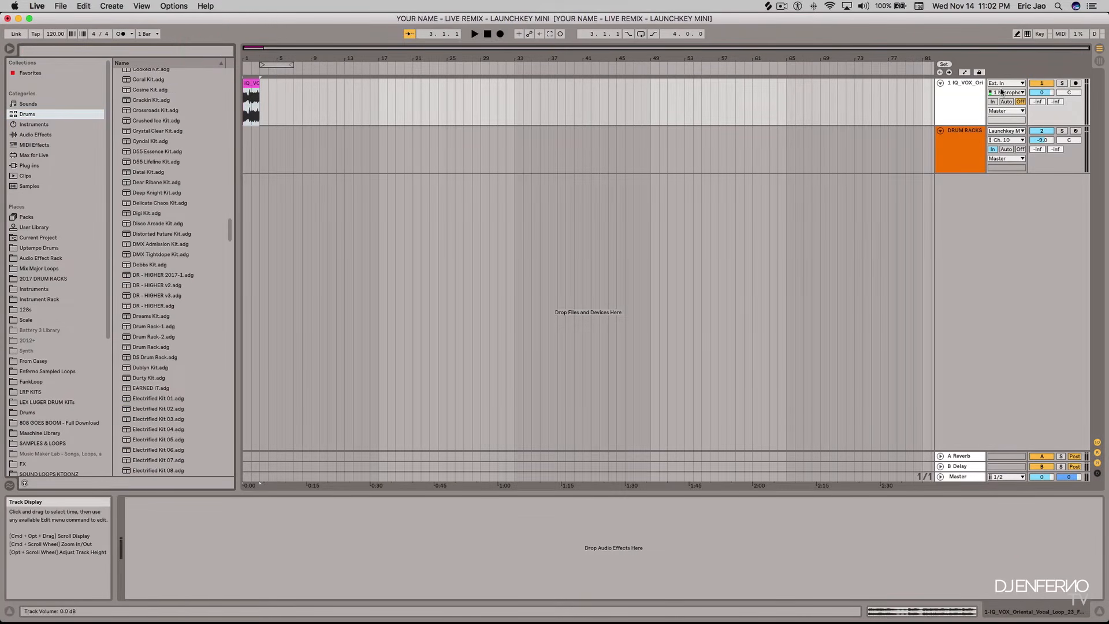
click(965, 86)
key(super+r)
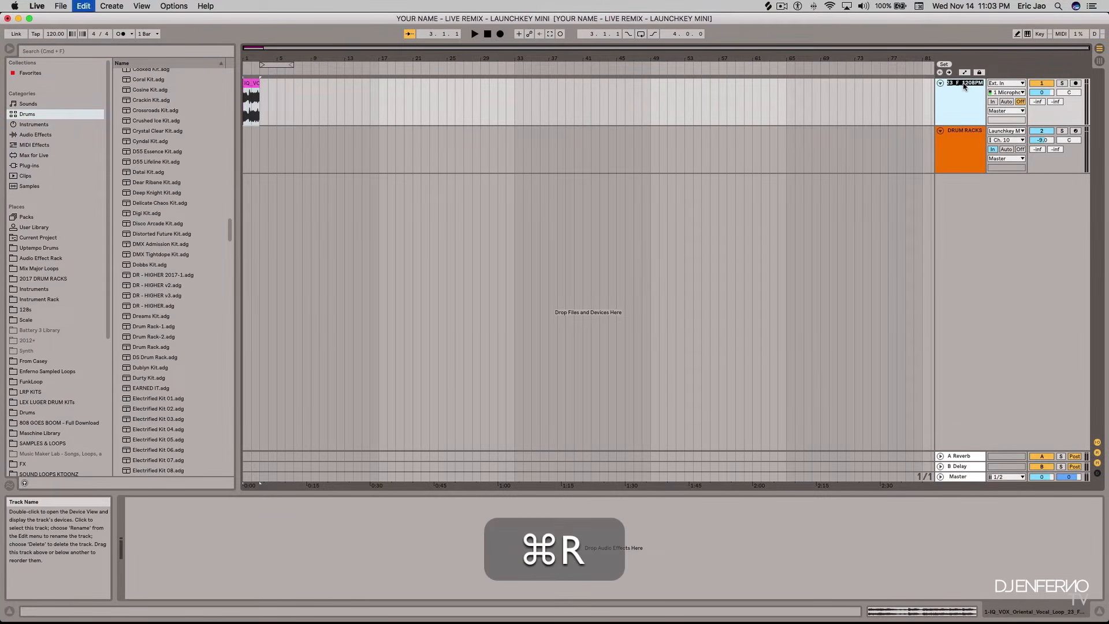
text(EDITING)
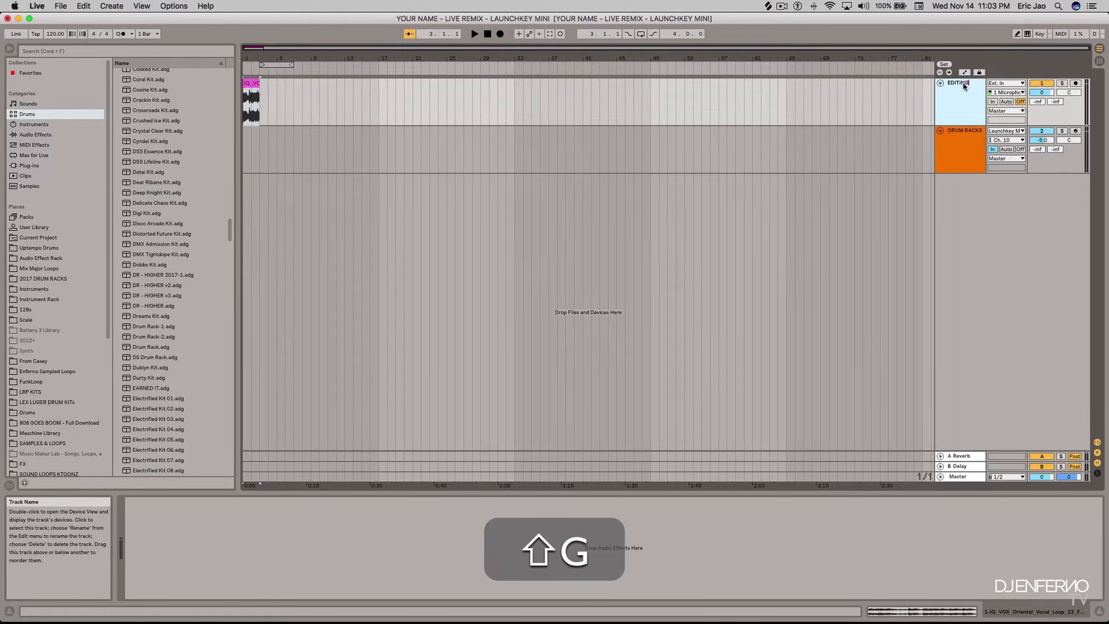
key(shift+Return)
right_click(965, 85)
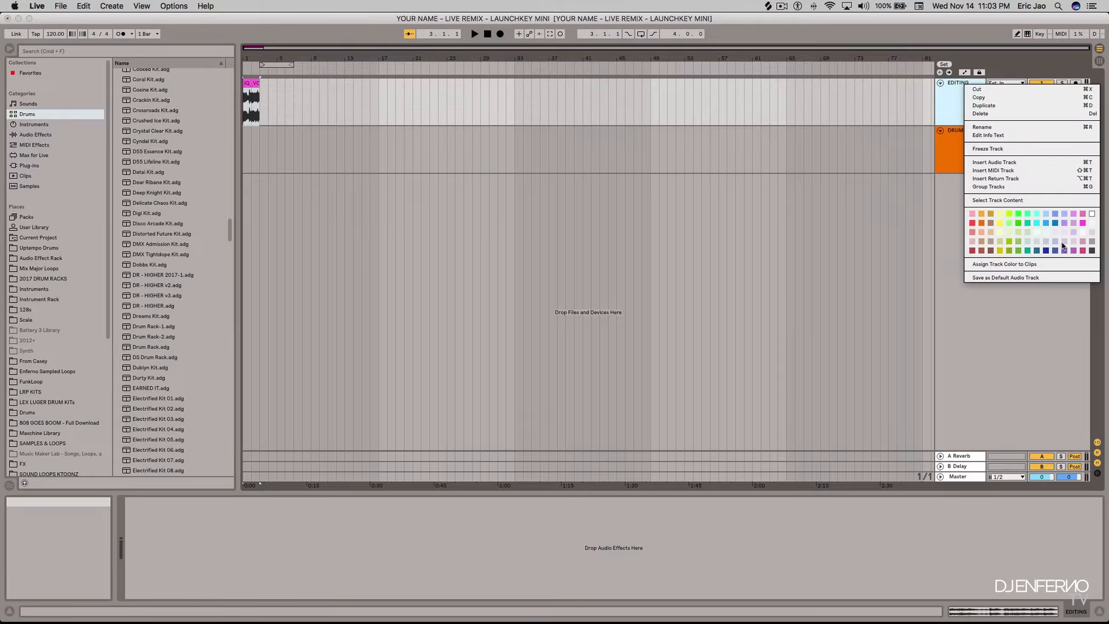
click(1038, 224)
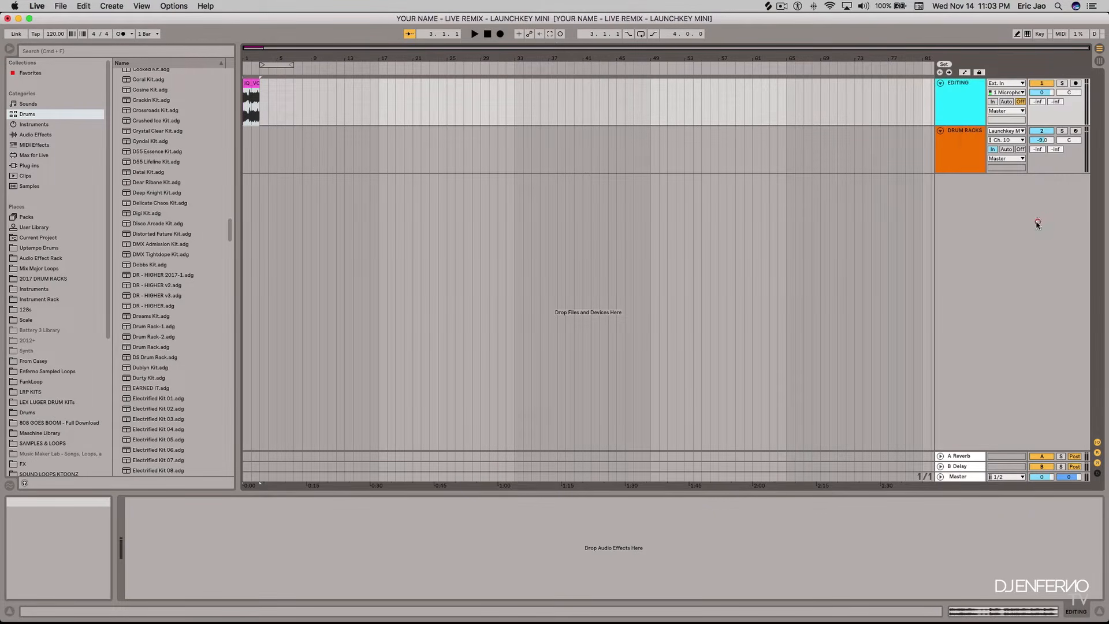
Show the vocal loop clip's sample settings and waveform in the Clip View
click(246, 102)
key(equal)
key(equal)
key(equal)
key(equal)
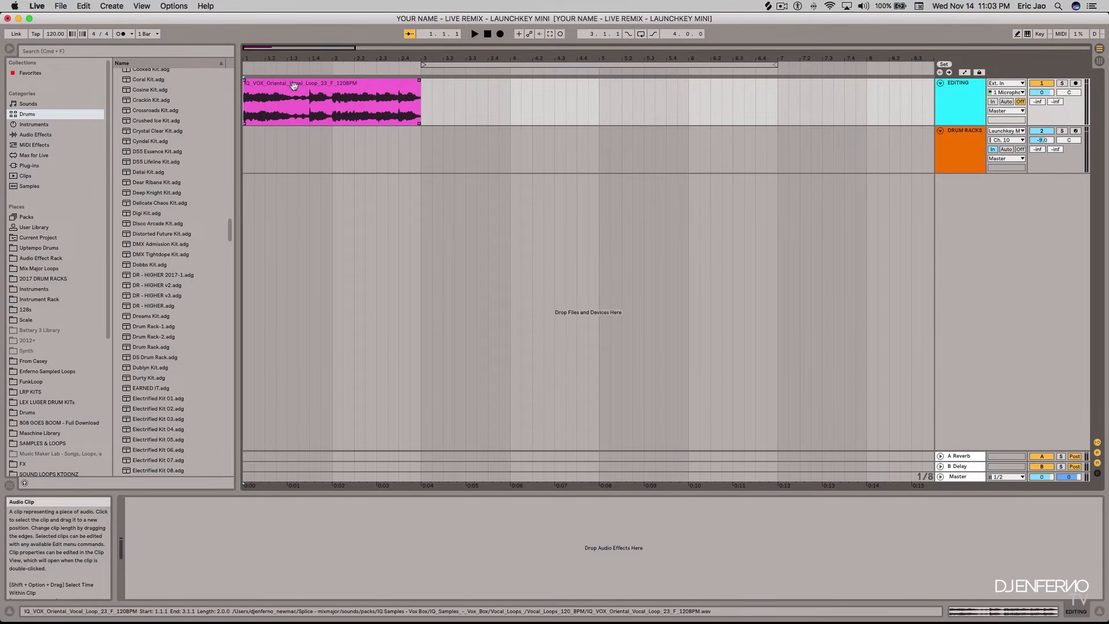
double_click(293, 87)
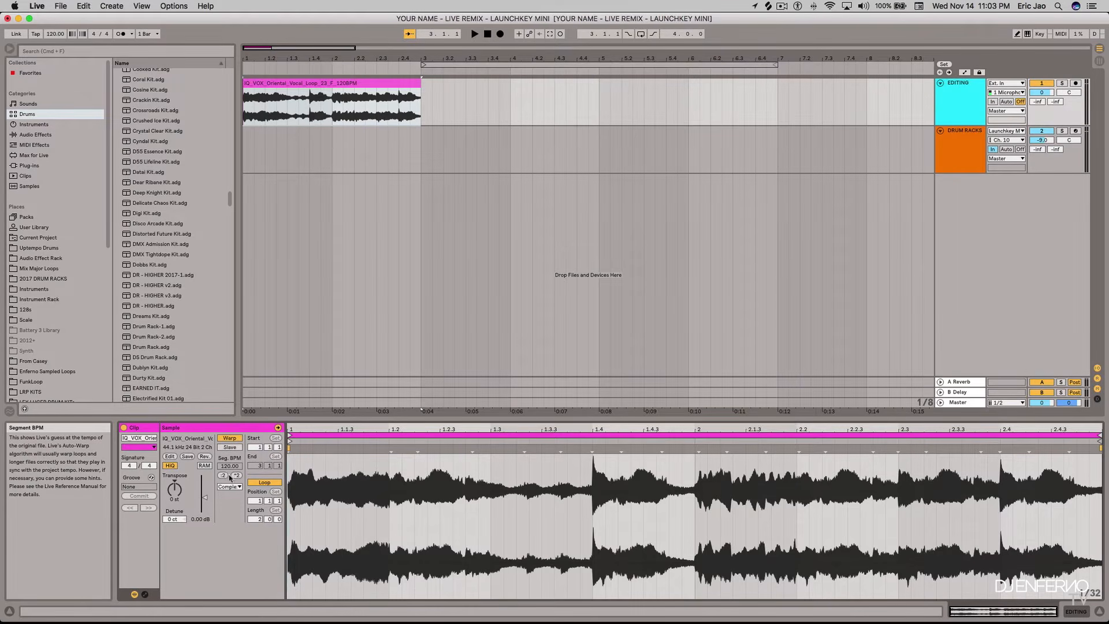
Switch to Splice to check the tempo in the vocal loop's file name, and return to Live
key(super+Tab)
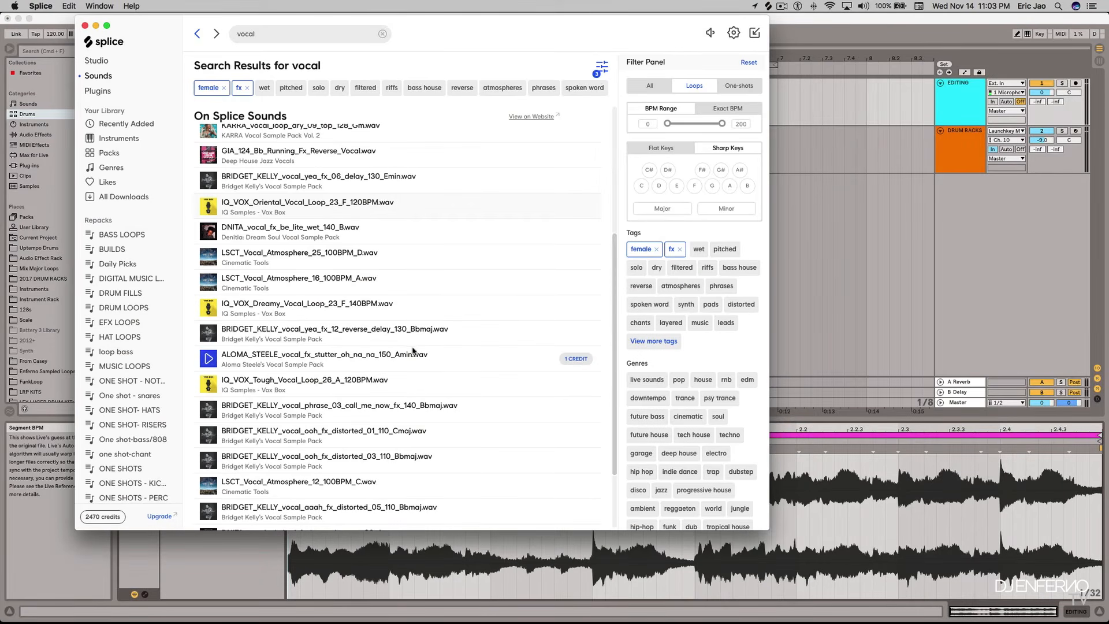
key(super)
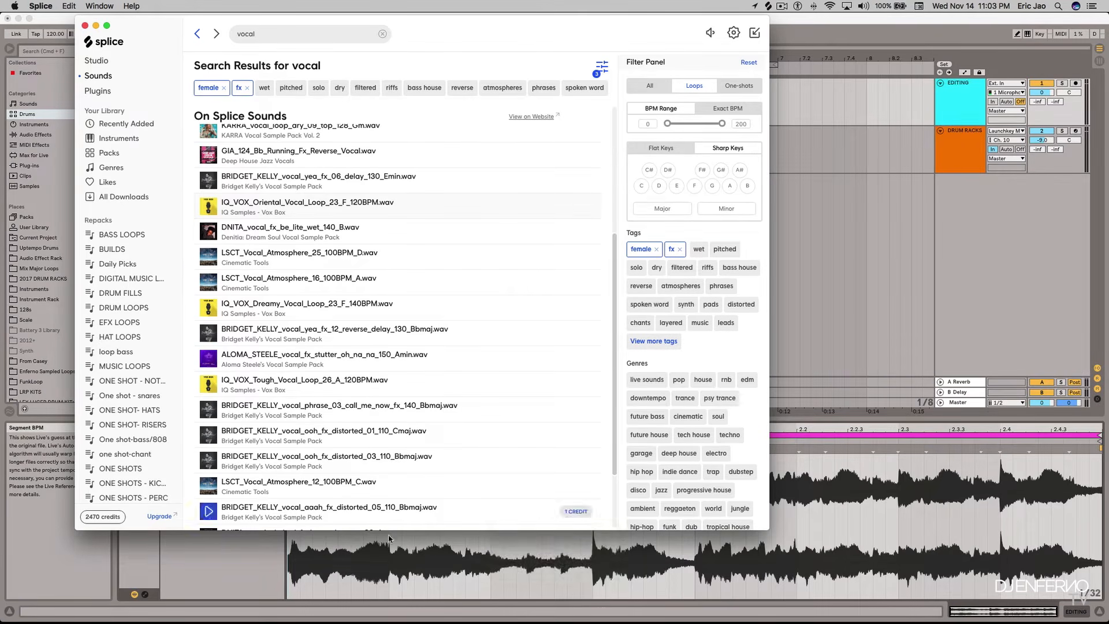
key(super+Tab)
key(super+Tab)
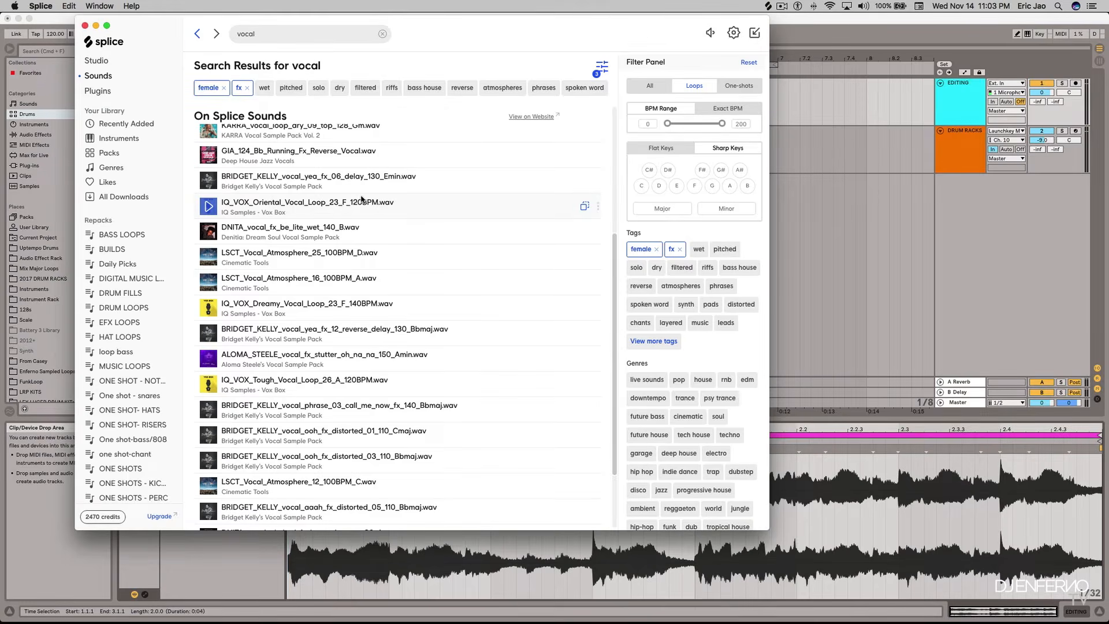
key(super+Tab)
Play the vocal loop in the arrangement and lower the EDITING track's volume to -23.0 dB
click(297, 84)
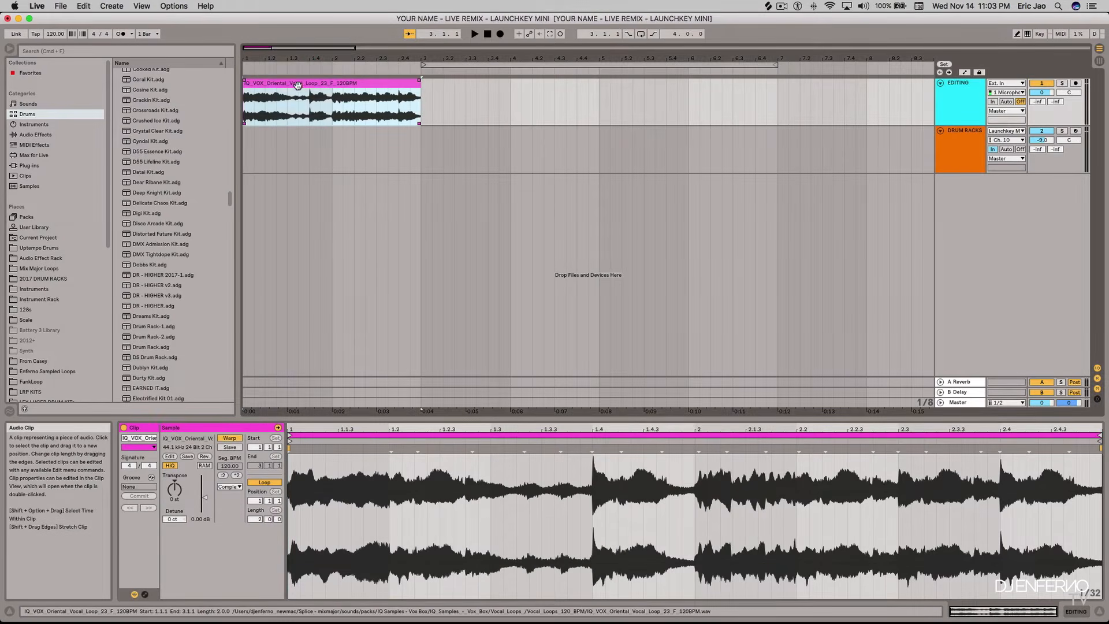
click(297, 84)
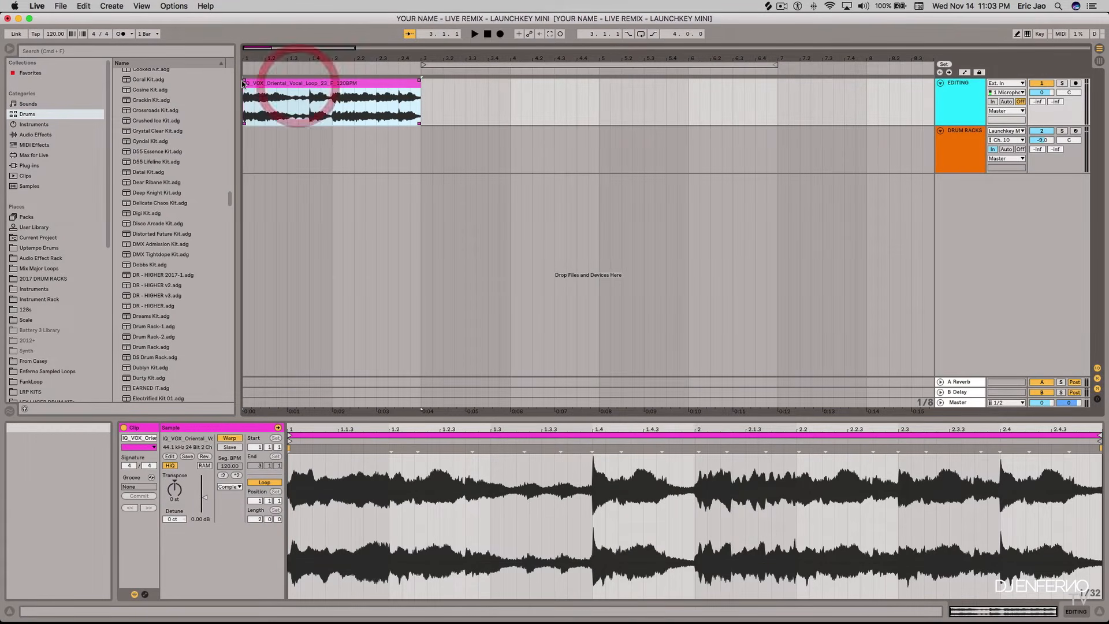
click(297, 85)
key(space)
key(space)
drag(1042, 94, 1042, 156)
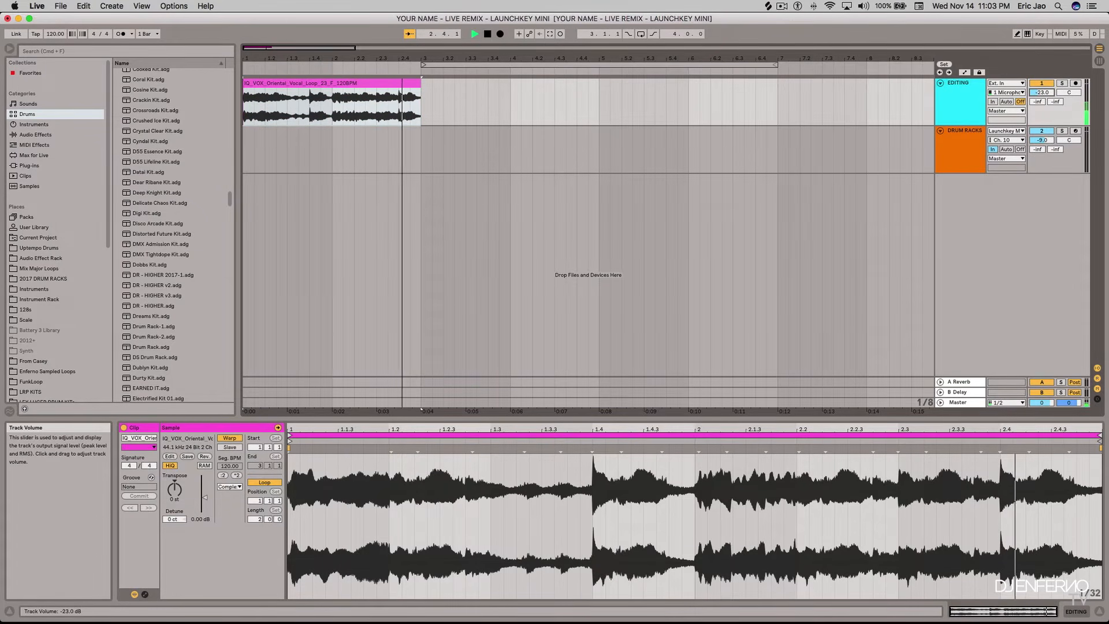
key(space)
click(251, 116)
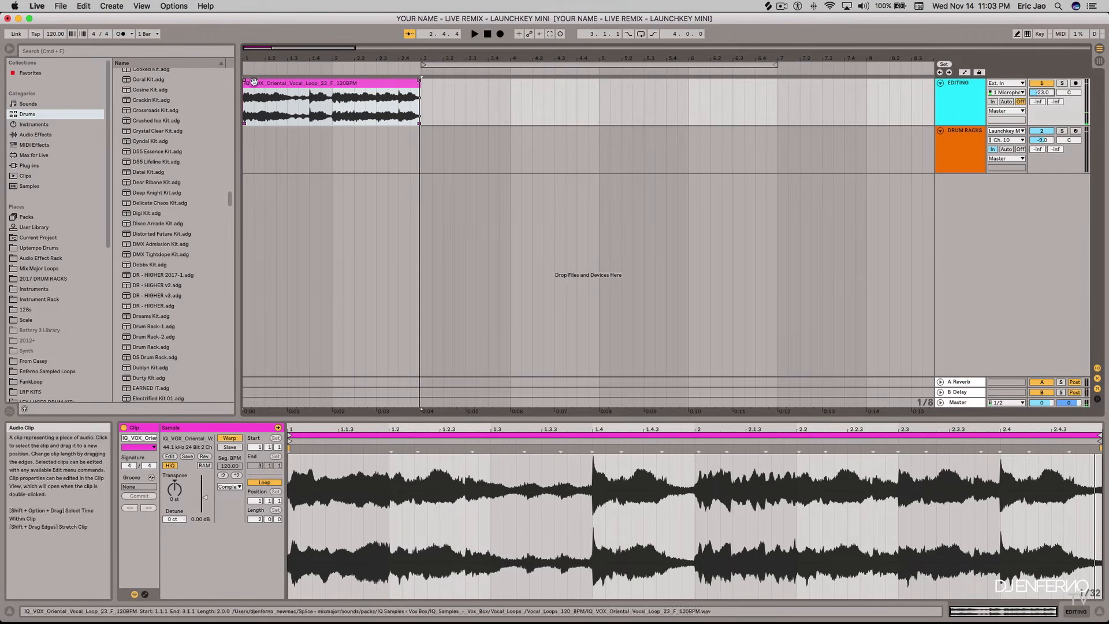
click(246, 112)
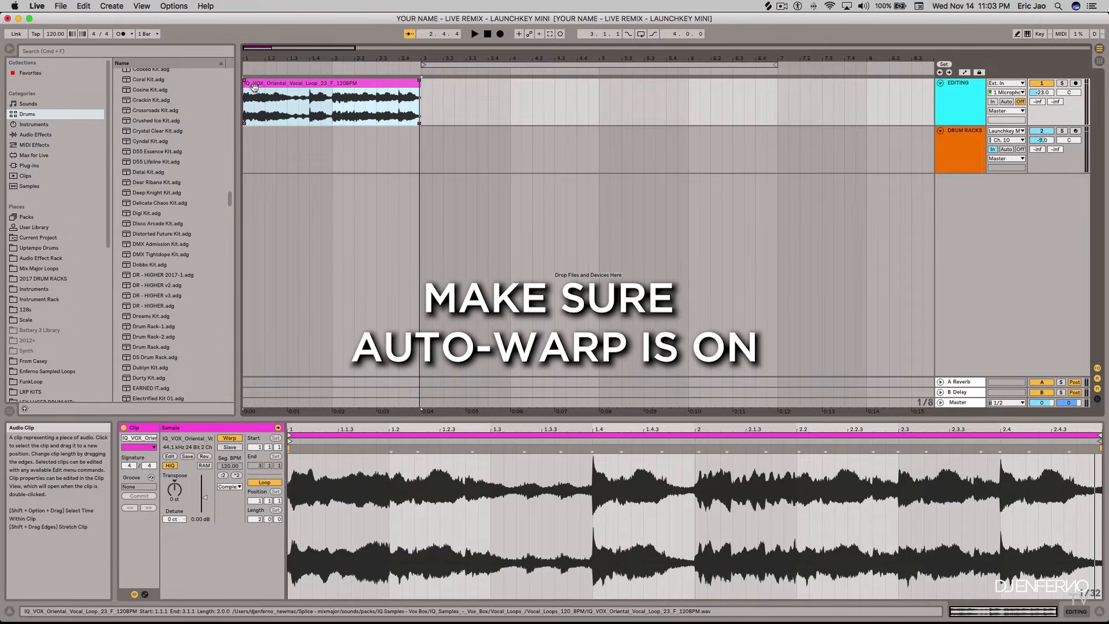
Open the Warp/Fades preferences and check the Loop/Warp Short Samples and Auto-Warp Long Samples options
click(488, 155)
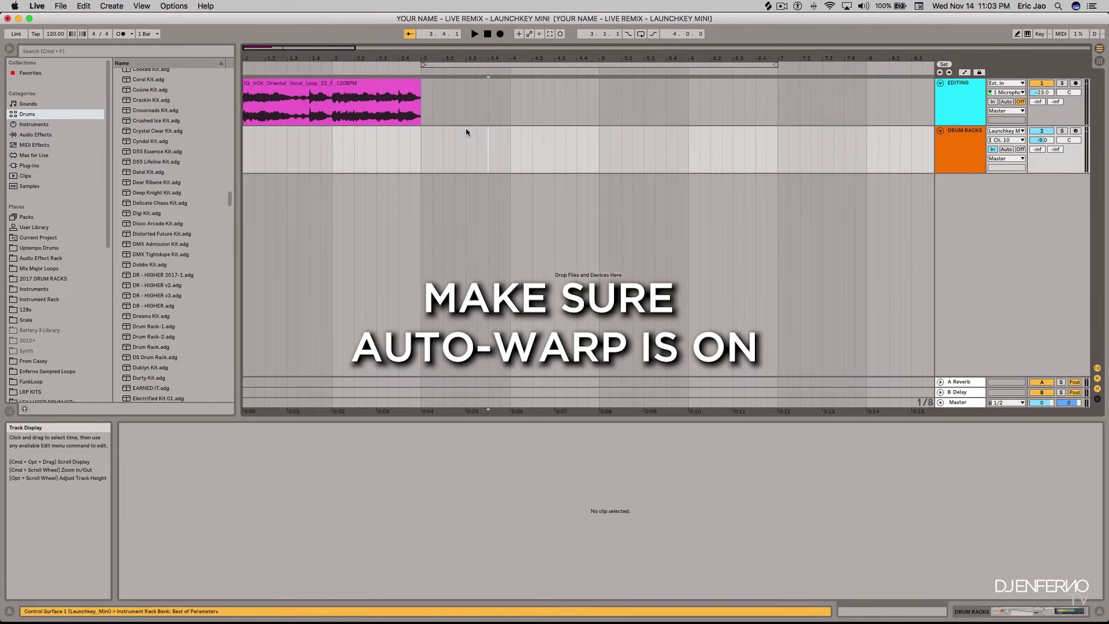
key(super)
key(super+comma)
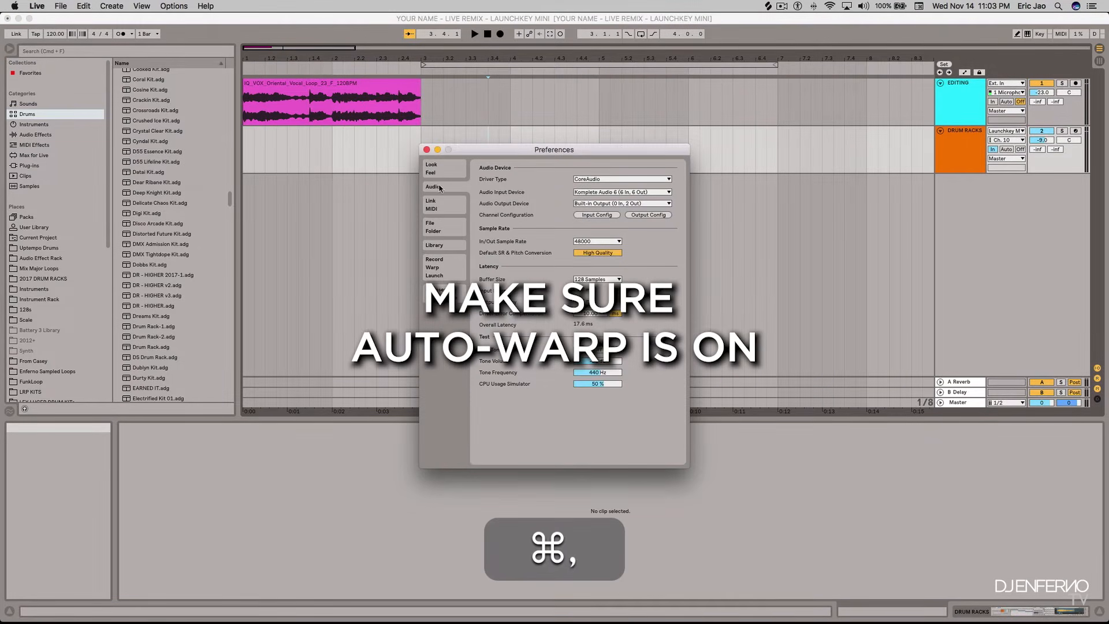
click(438, 260)
mouse_move(490, 276)
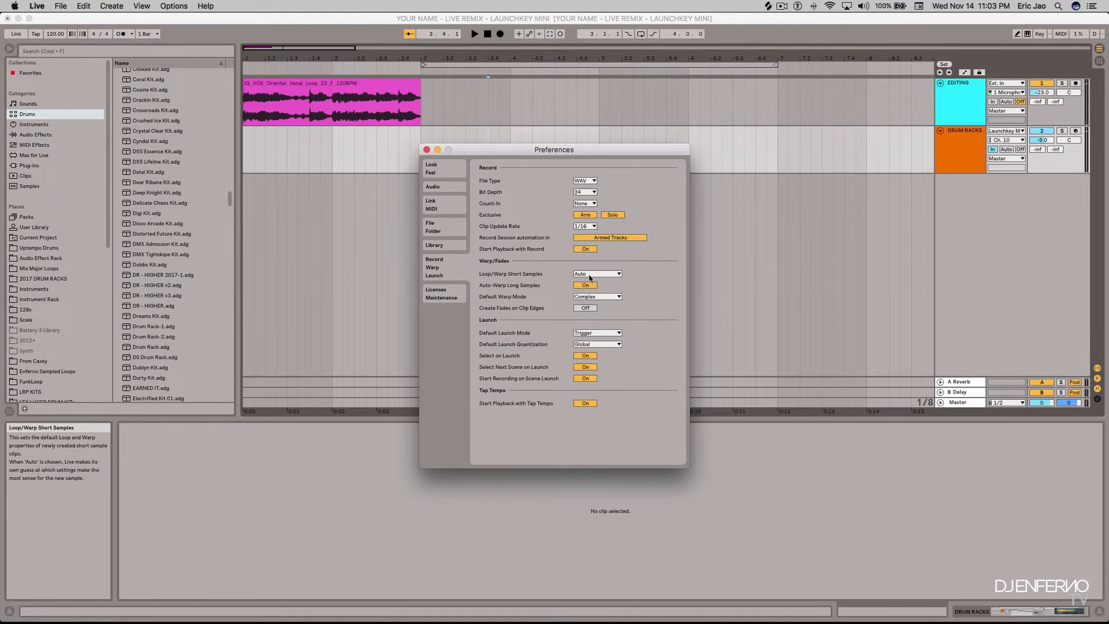
mouse_move(546, 289)
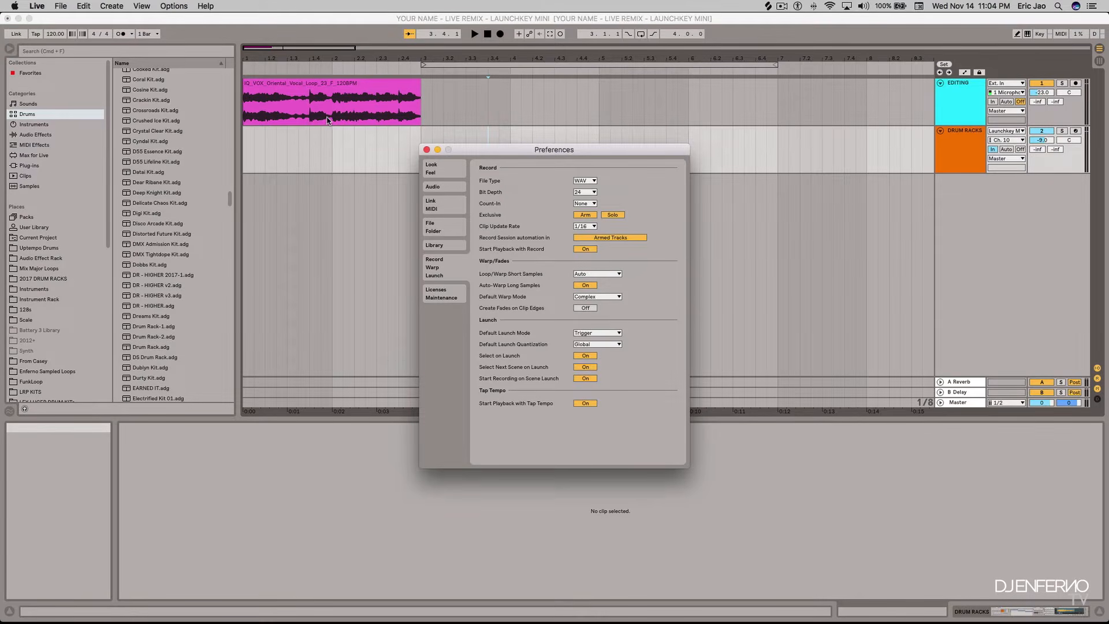
Close the preferences, open the vocal loop clip's sample settings and turn on the metronome
click(320, 85)
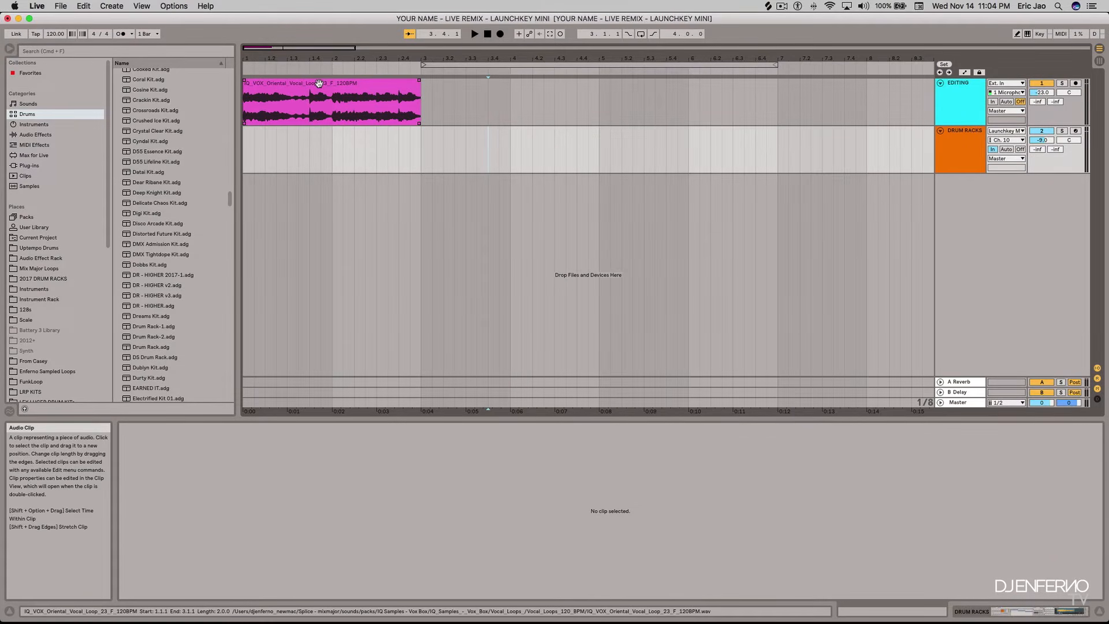
click(305, 84)
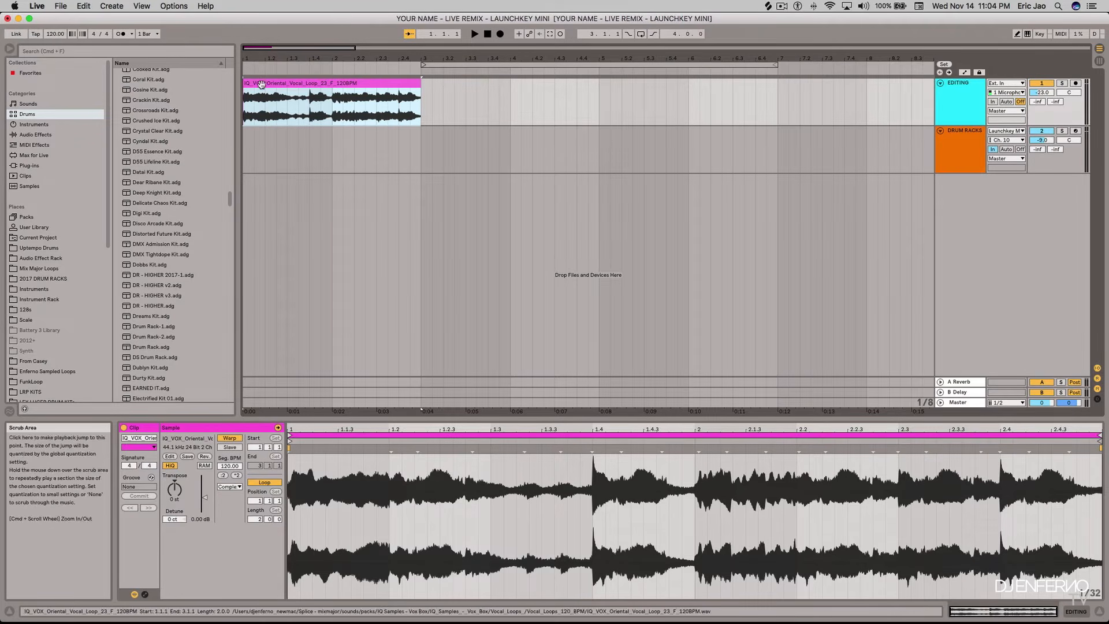
click(122, 35)
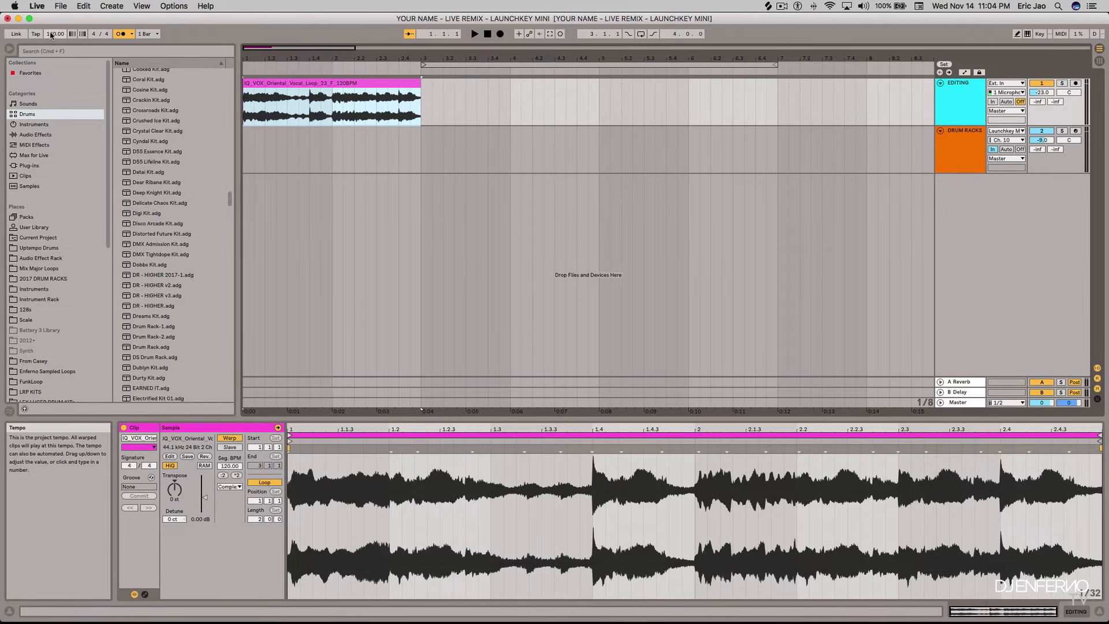
Play the vocal loop while lowering the project tempo to 107 BPM, and reduce the preview/cue volume to about -10 dB
key(space)
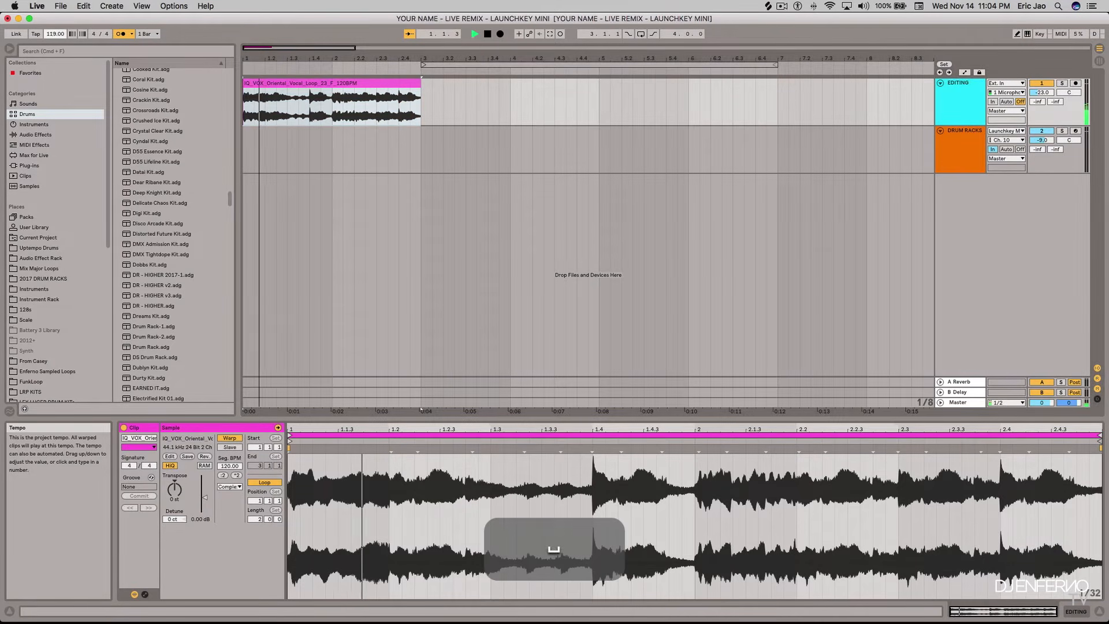
key(space)
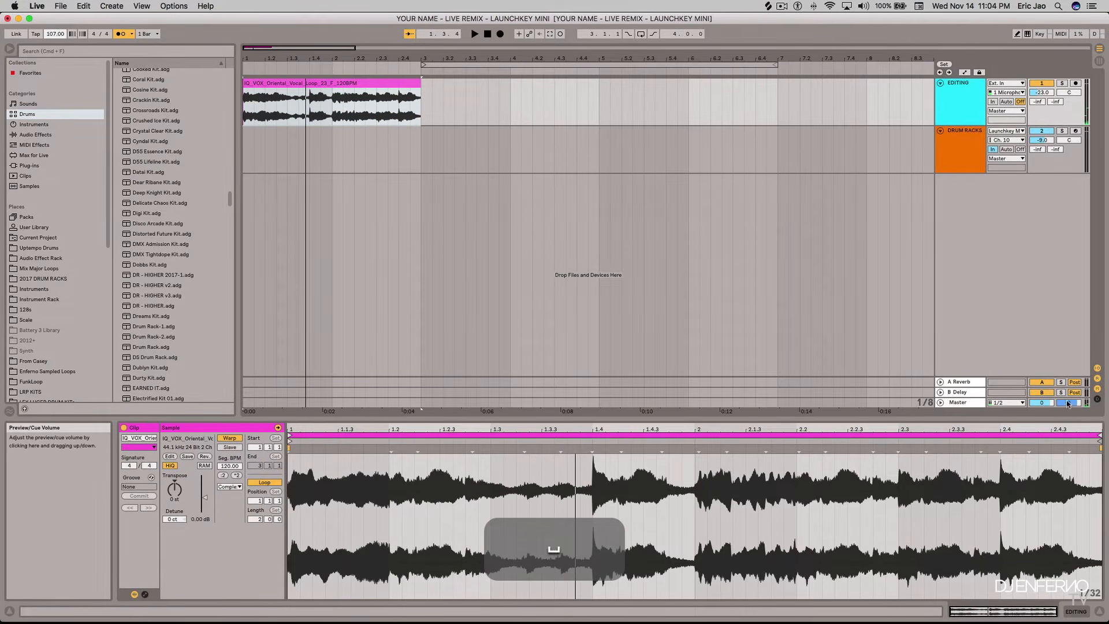
drag(1069, 402, 1069, 411)
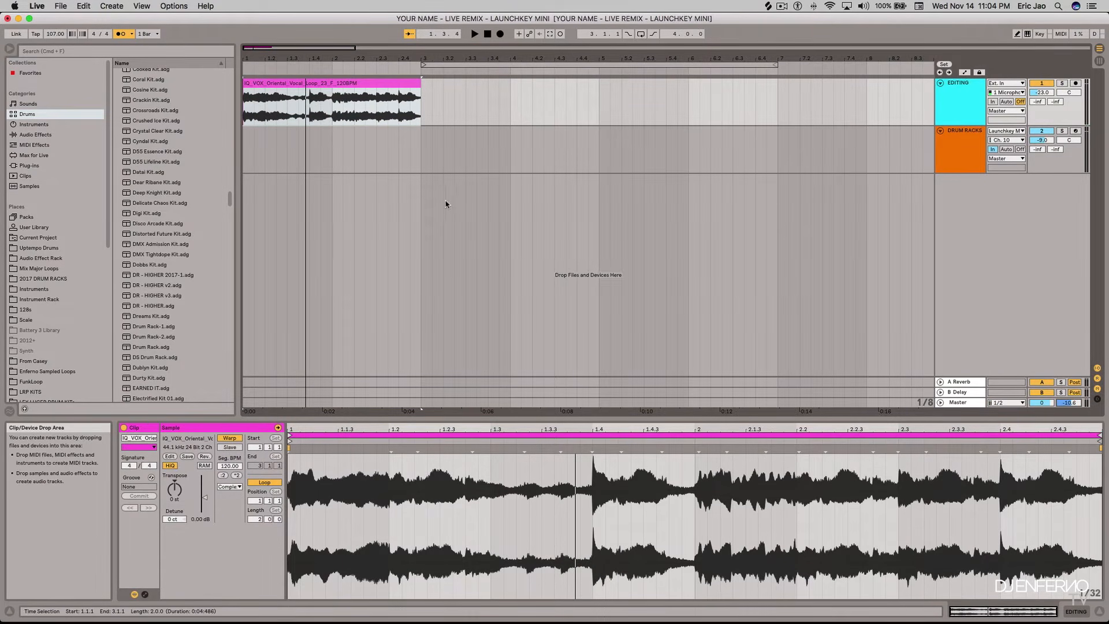
Play the vocal loop while lowering the tempo to 78 BPM, and undo that tempo change
key(space)
drag(55, 34, 56, 51)
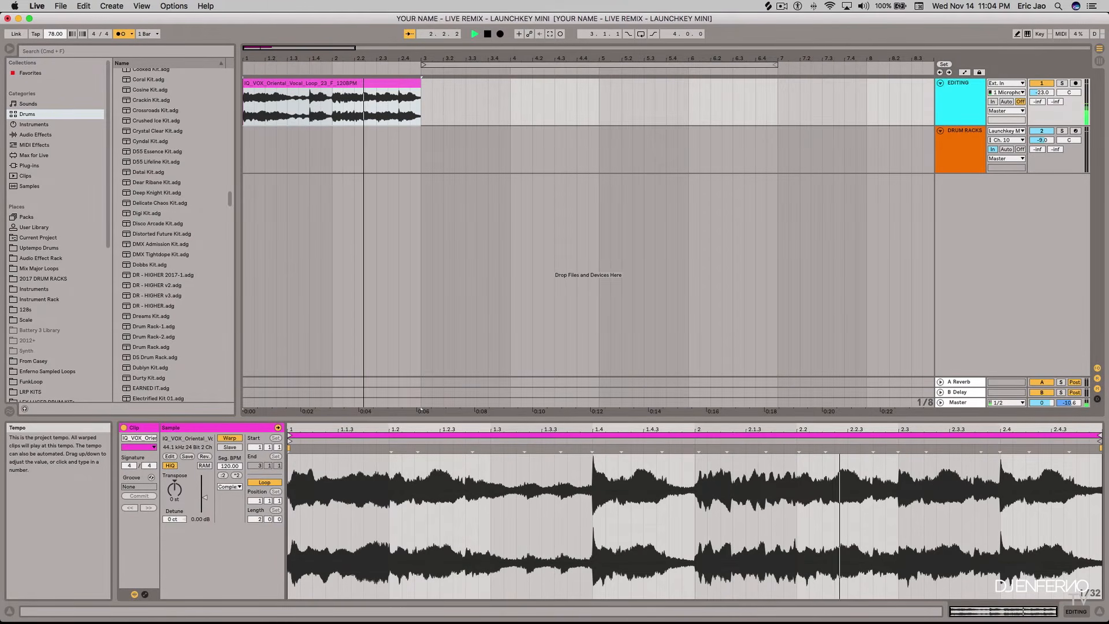
key(super+z)
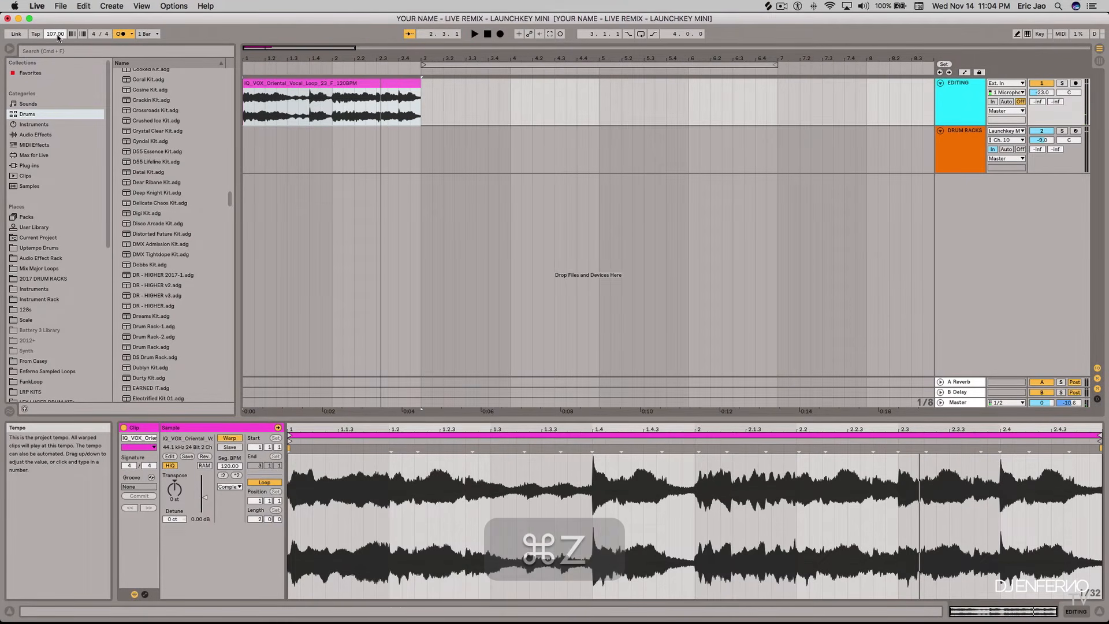
Set the project tempo to 140 BPM and play the vocal loop against the metronome
text(140)
key(Return)
key(space)
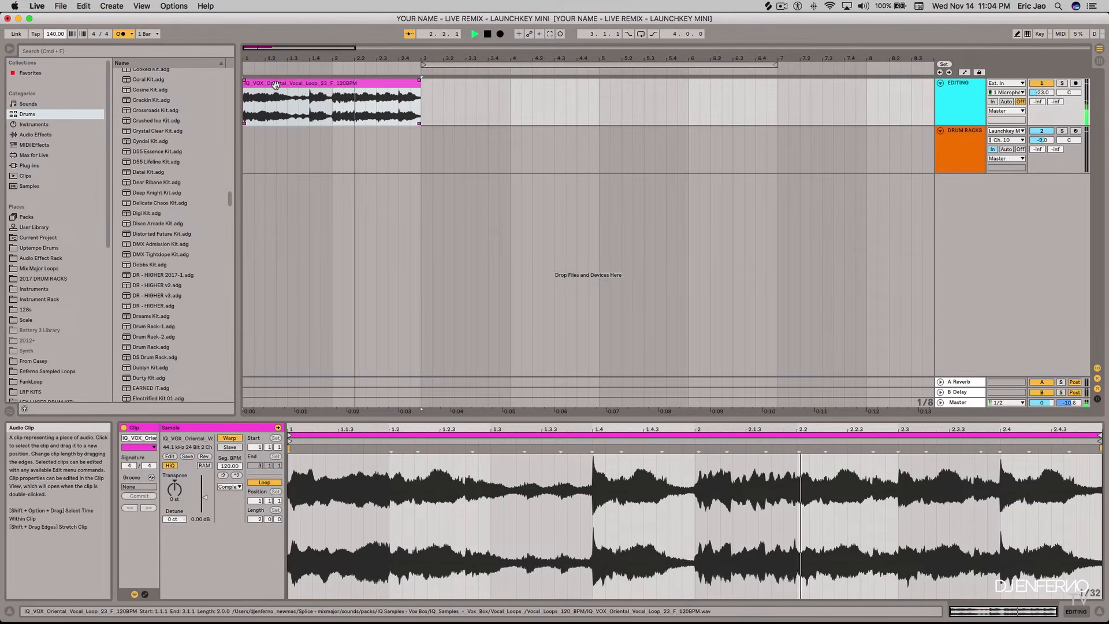
key(space)
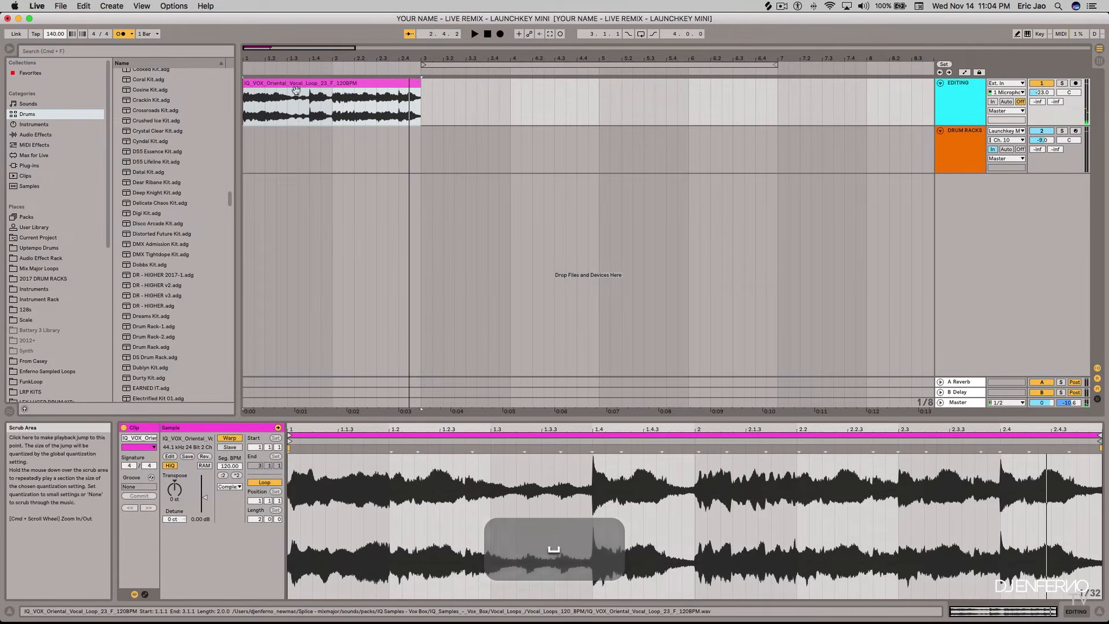
Consolidate the warped vocal loop into a new clip and play it from the start
click(257, 82)
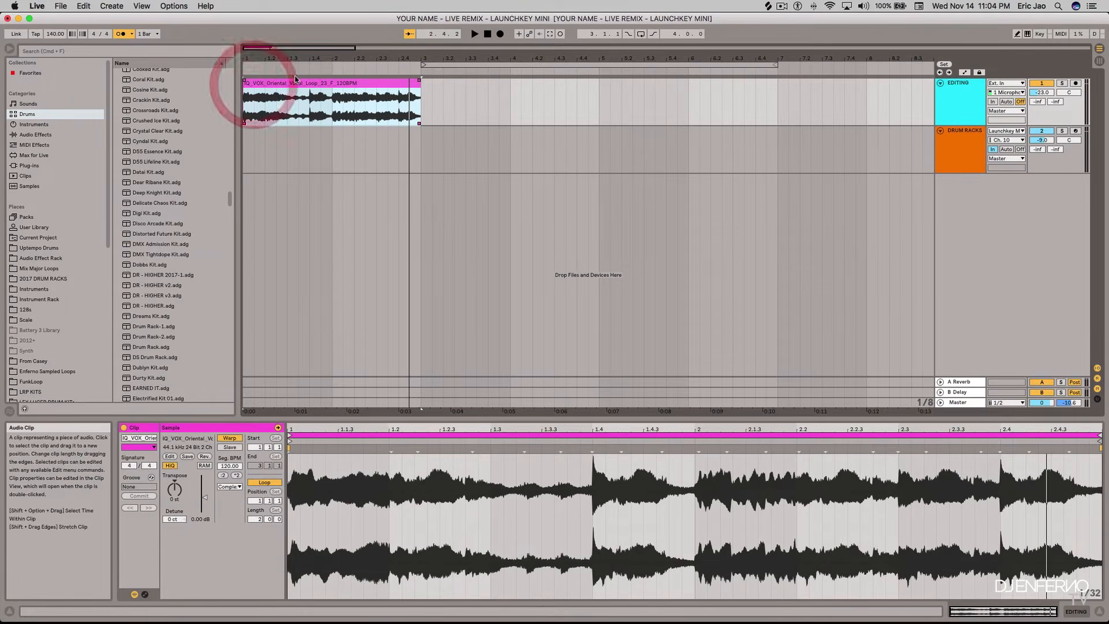
key(super+j)
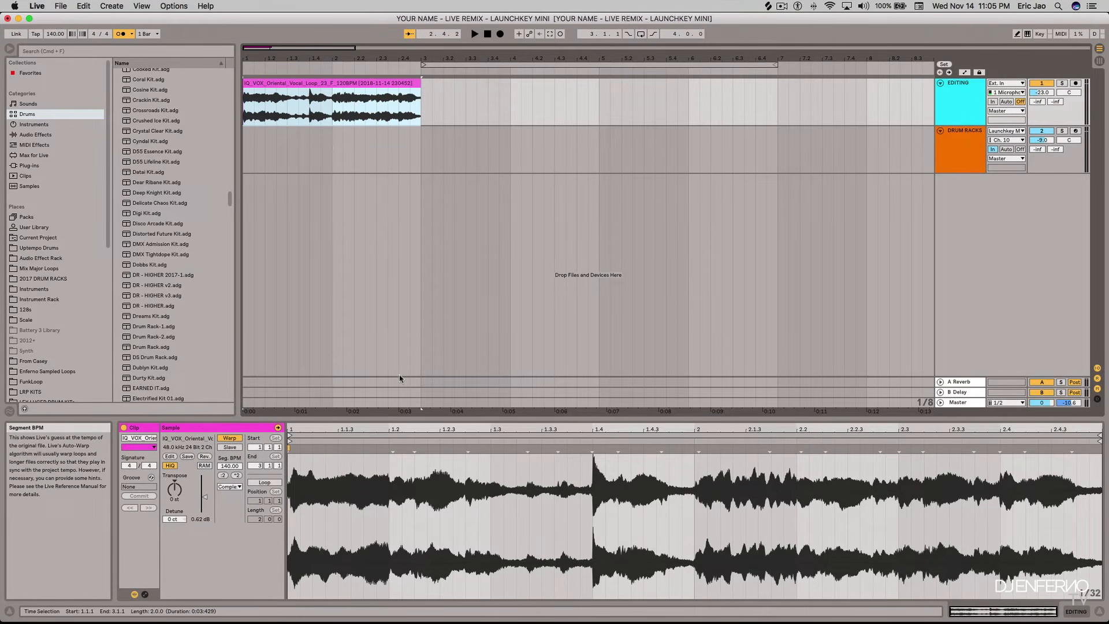
click(247, 106)
key(equal)
key(space)
key(space)
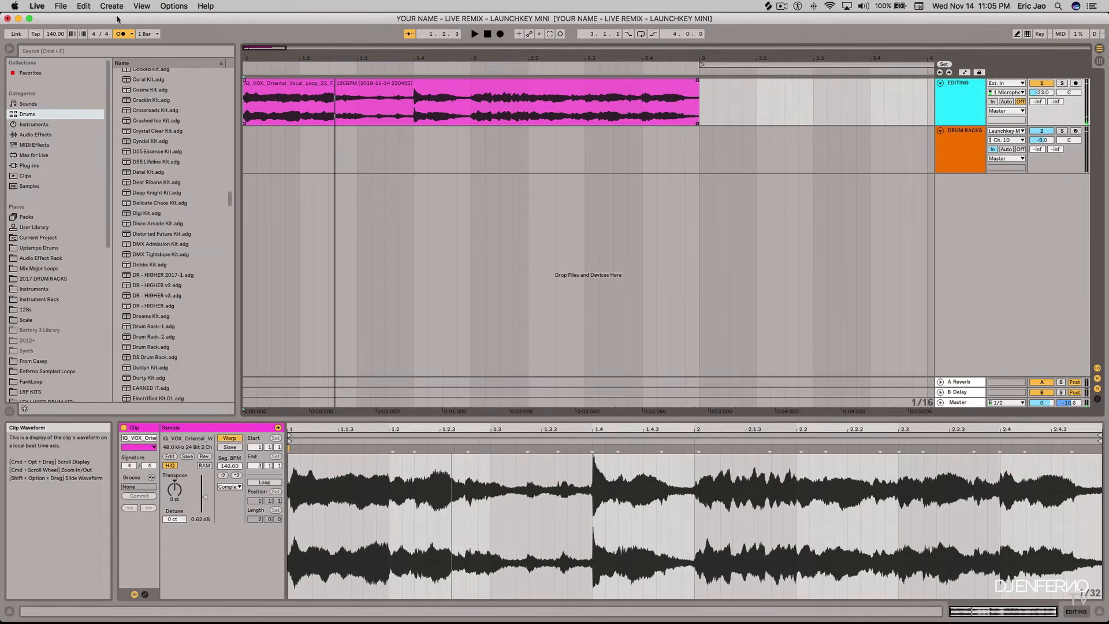
Turn off the metronome and select the Candler Kit chain in the DRUM RACKS track's Instrument Rack
click(120, 34)
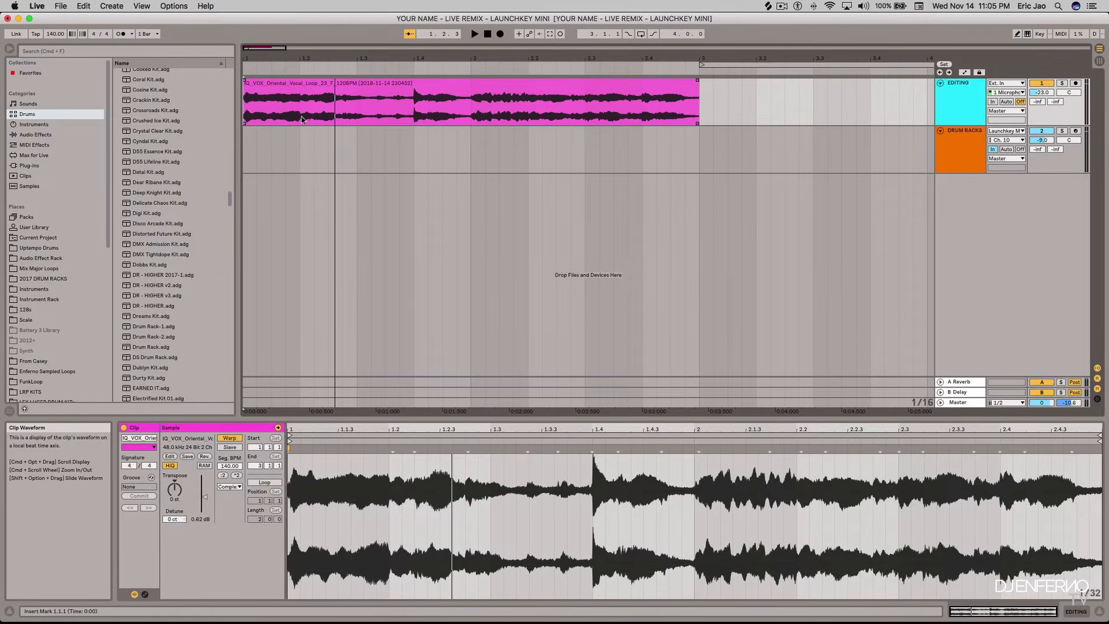
click(267, 143)
key(shift+Tab)
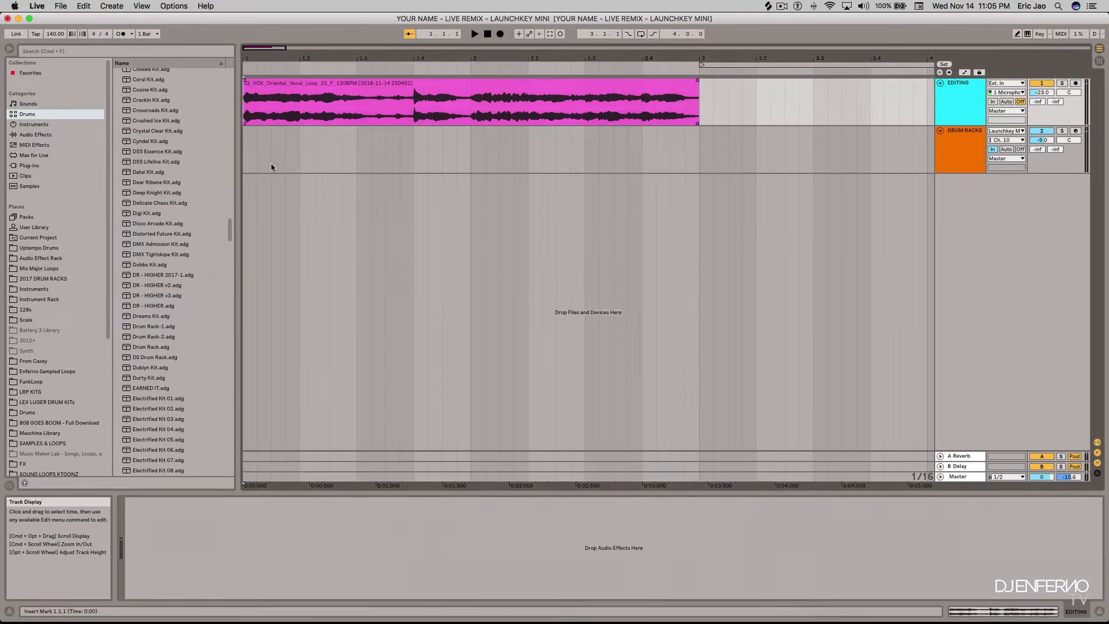
click(272, 165)
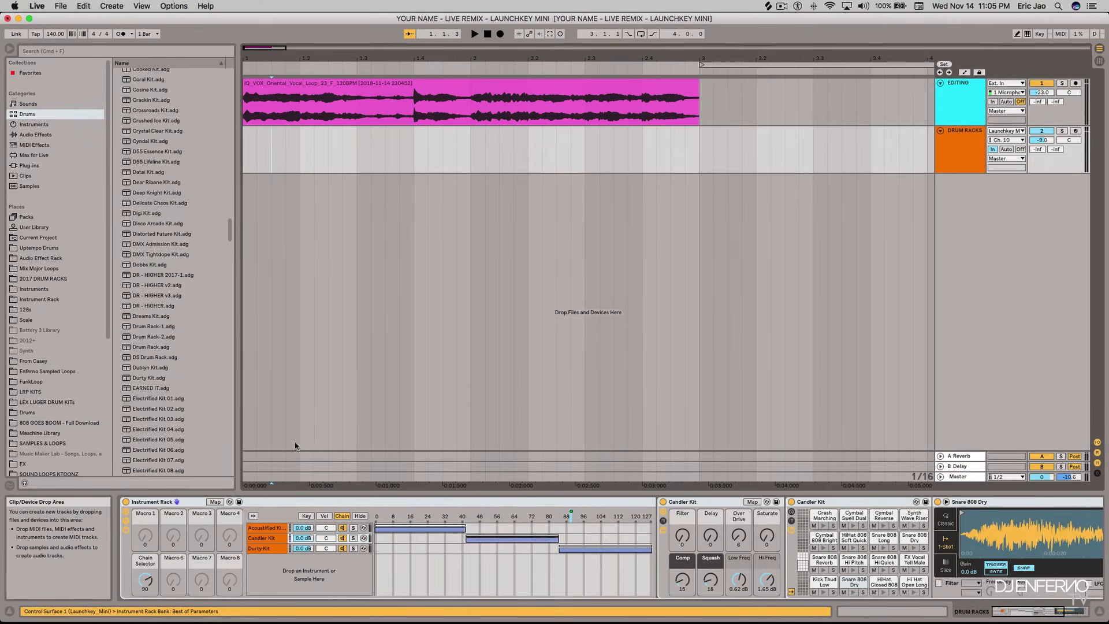
click(266, 537)
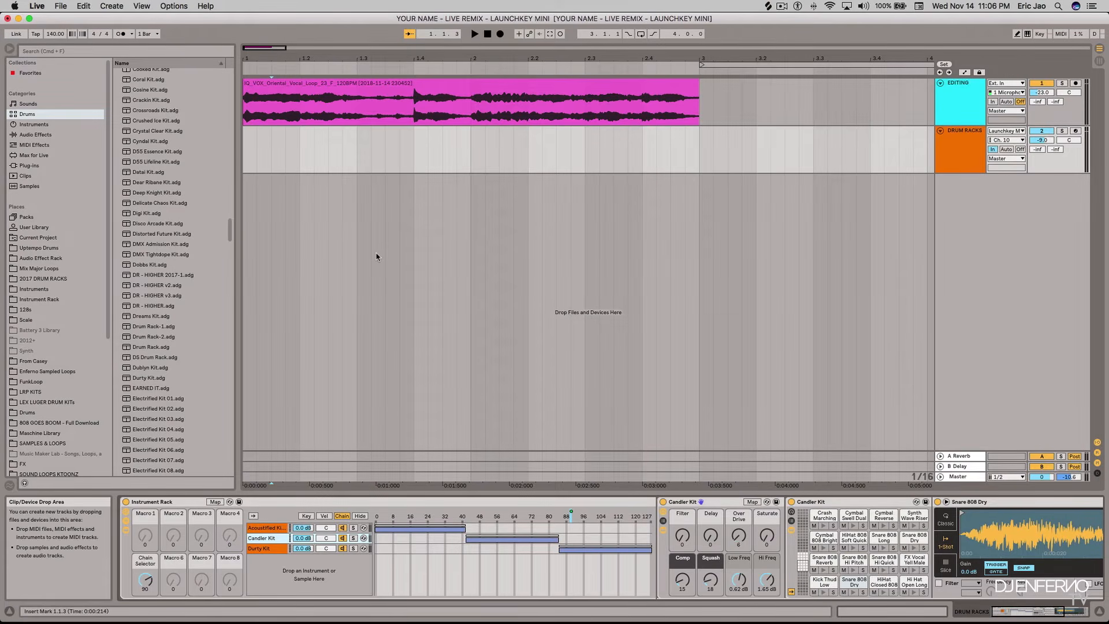
Play the consolidated vocal clip from the start and split it at 1.2.1 and 1.2.3
click(242, 115)
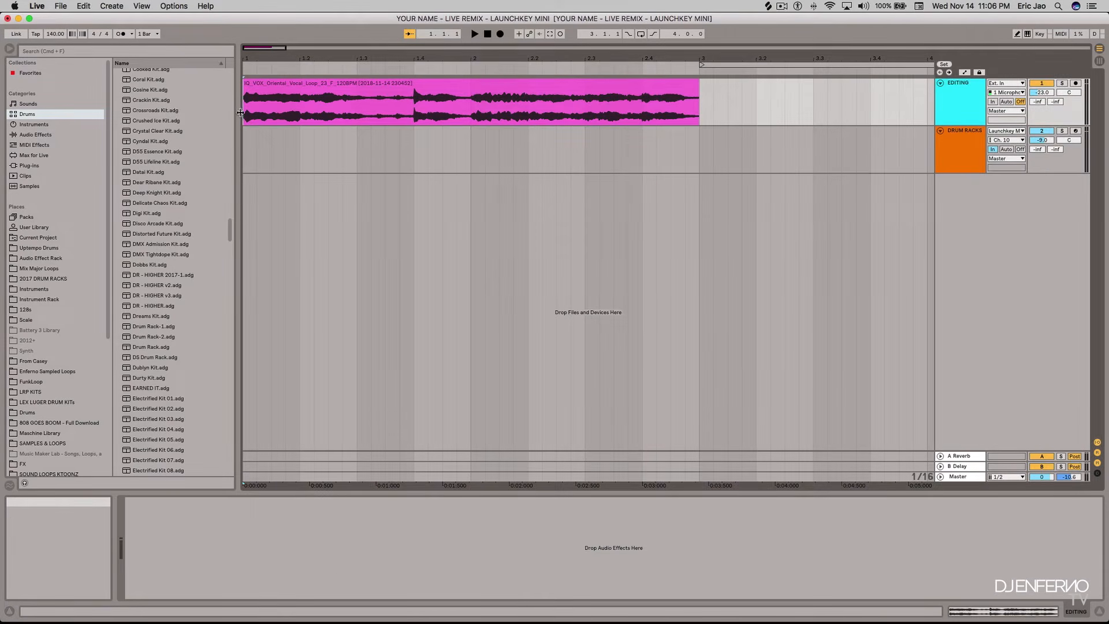
key(space)
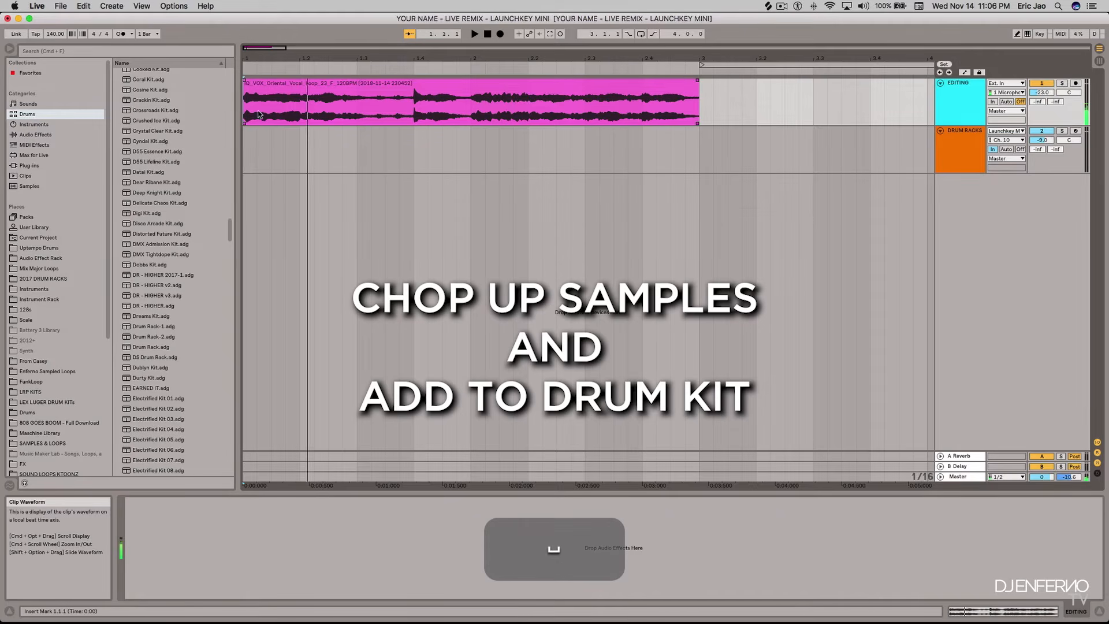
click(298, 113)
key(cmd+e)
key(space)
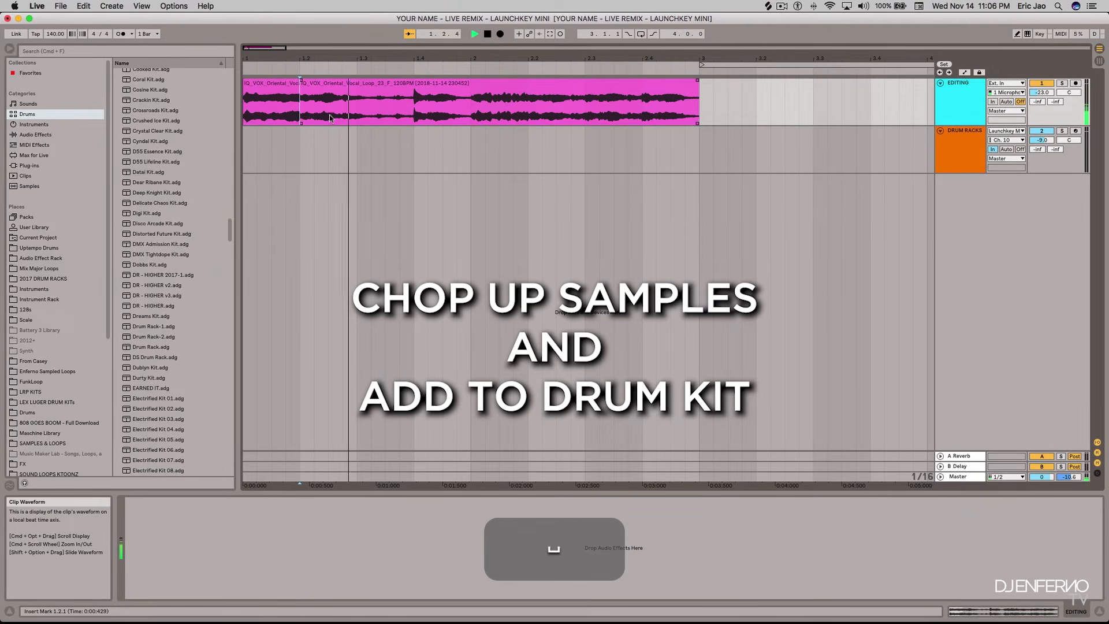
click(324, 115)
key(super+e)
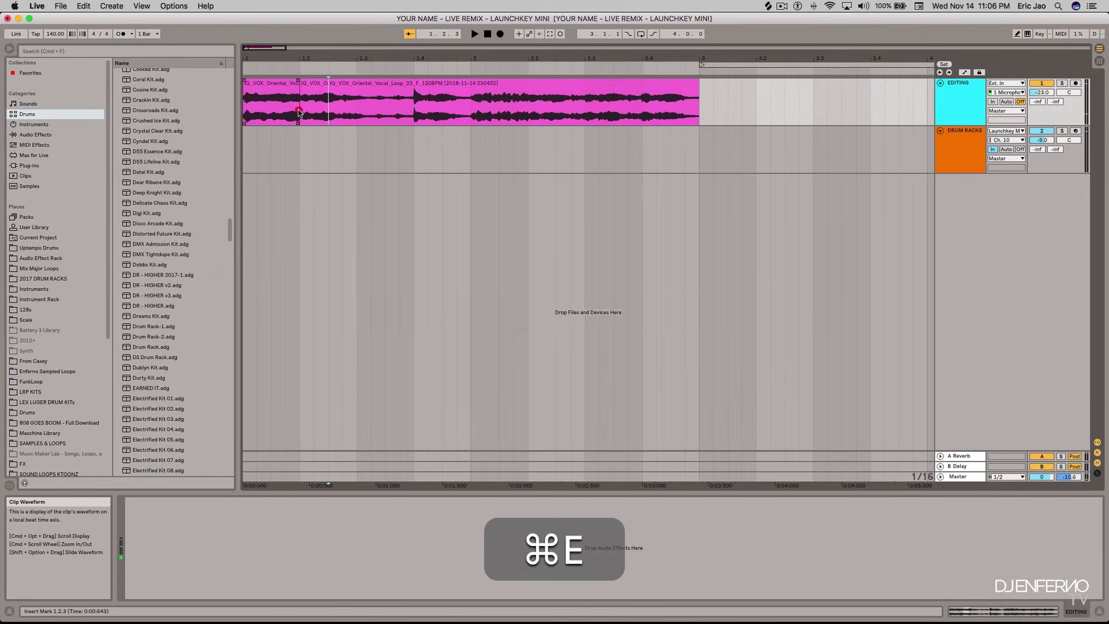
Play the vocal from 1.2.1 to check the short slice just cut
click(300, 113)
key(space)
click(299, 112)
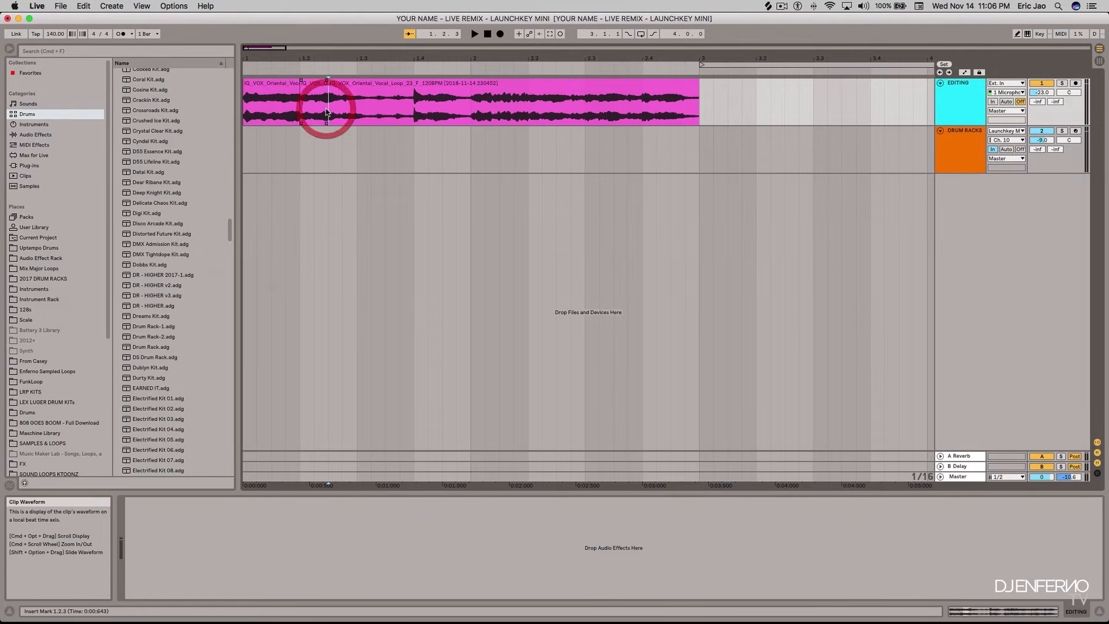
click(300, 113)
key(space)
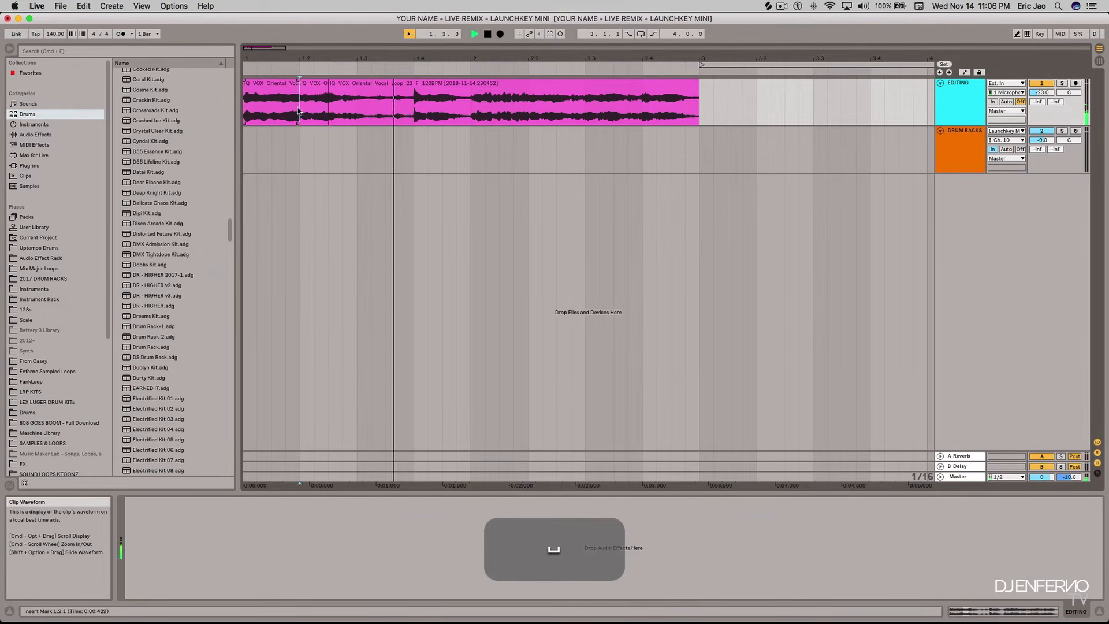
Audition several start points before beat 1.4 to find the next vocal hit, and split the clip at 1.4.1
click(386, 111)
key(space)
key(space)
click(377, 109)
key(space)
key(space)
click(402, 110)
key(space)
key(space)
click(410, 109)
key(space)
key(space)
key(space)
key(space)
key(super+e)
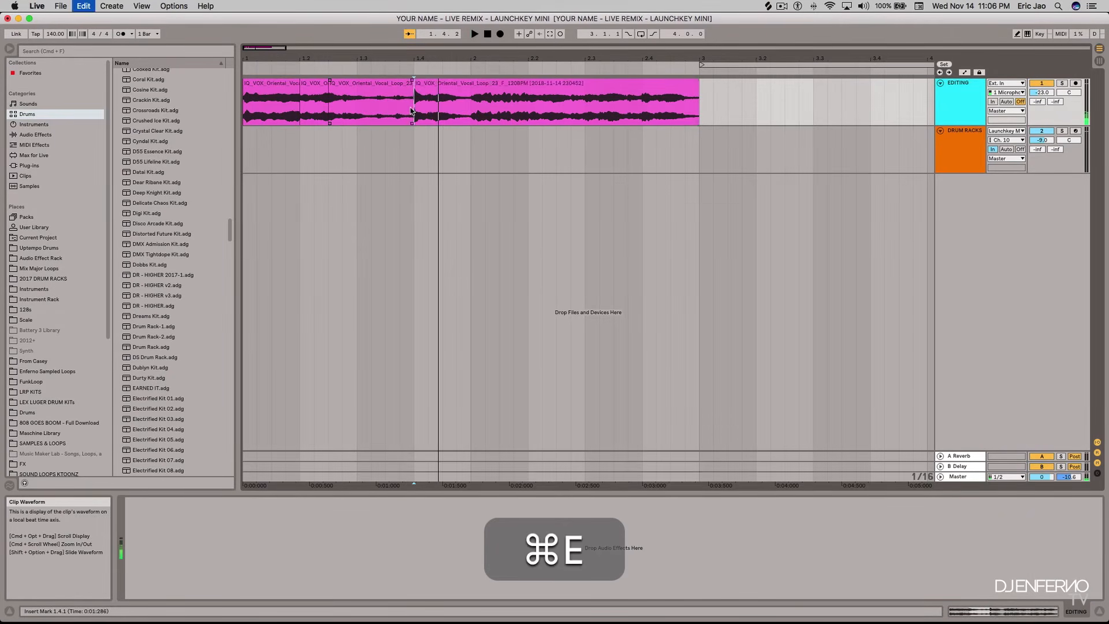
Play the vocal from 1.4.1 and split the clip at 2.1.1
key(space)
key(space)
click(470, 108)
key(super+e)
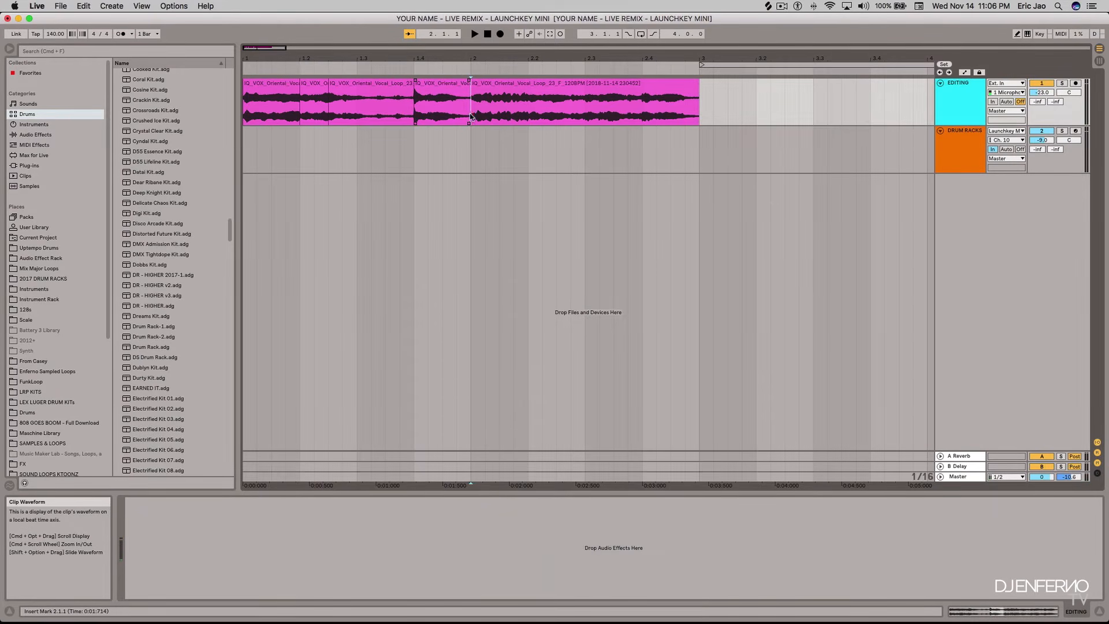
Audition the vocal repeatedly from 2.1.1 and split the clip at 2.2.1
click(469, 114)
key(space)
key(space)
key(space)
key(space)
key(space)
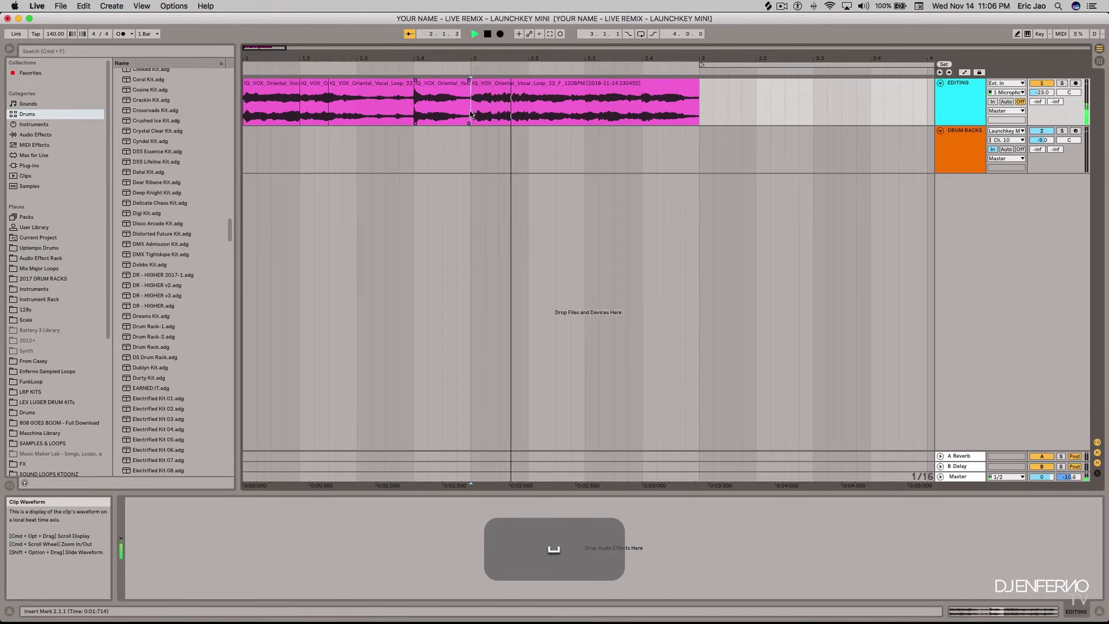
key(space)
key(super+e)
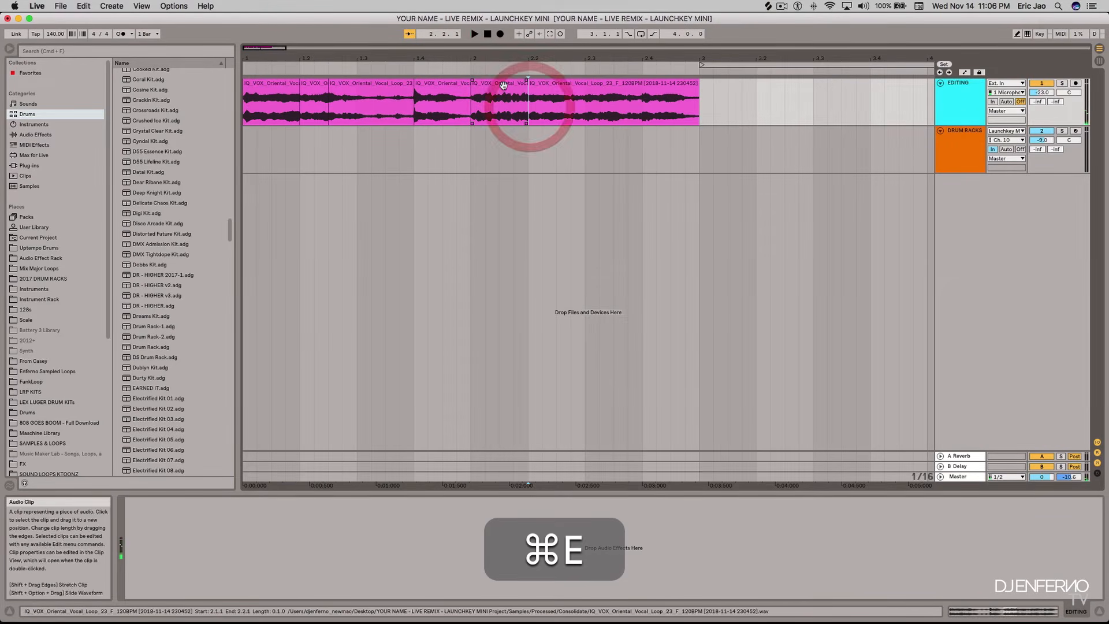
Try separating the sixteenth-note slice from 2.2.4 to 2.3.1, play the cut, and undo the split
click(470, 112)
key(space)
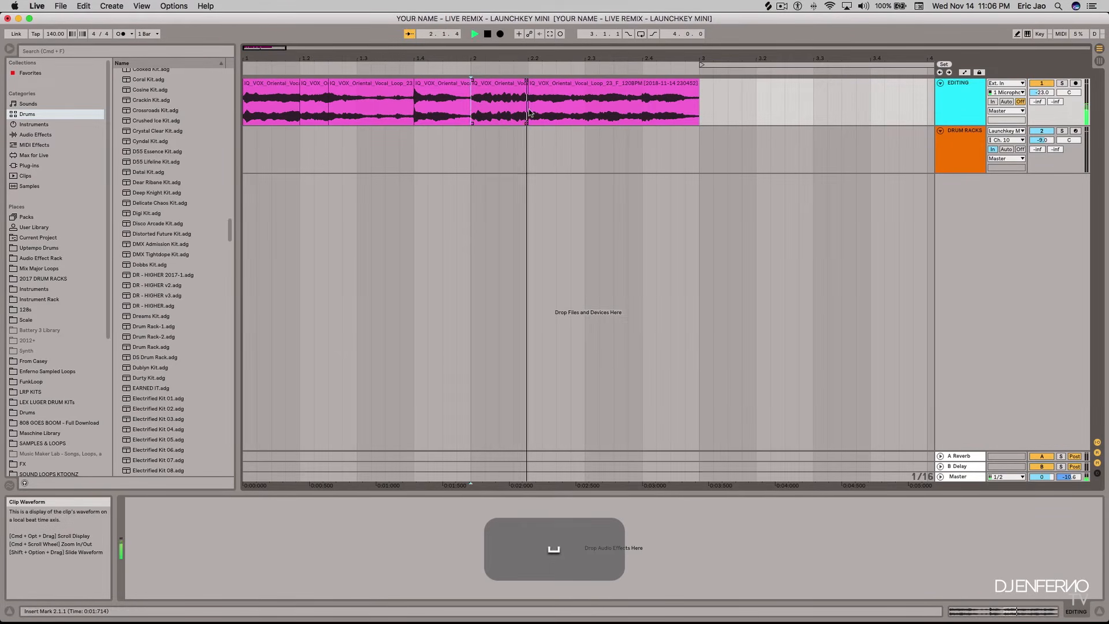
click(558, 110)
key(space)
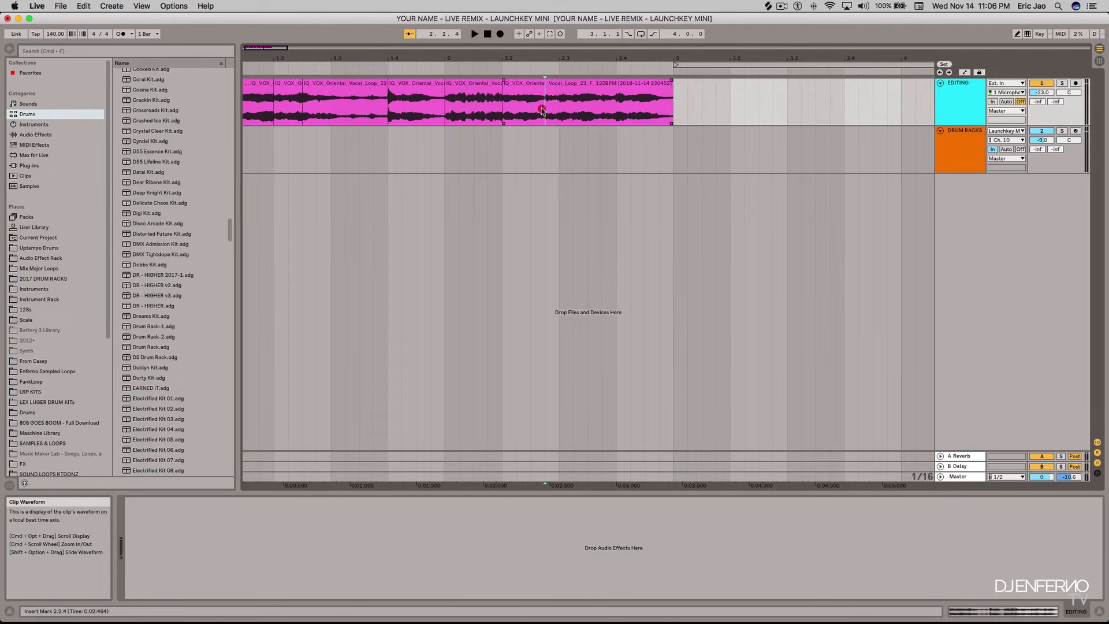
key(cmd+e)
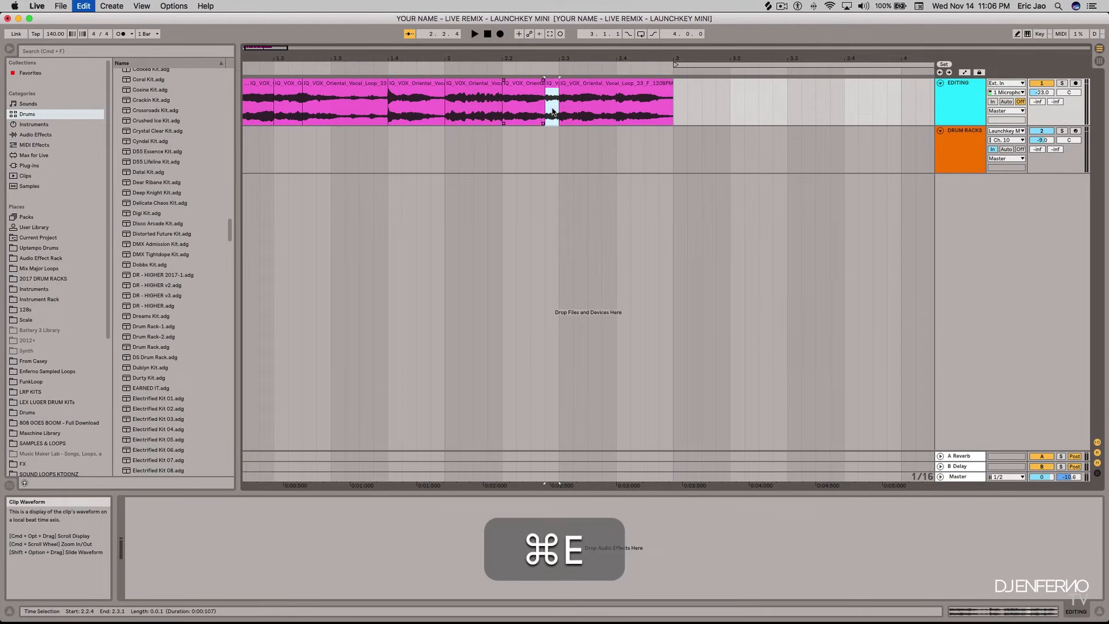
click(552, 81)
key(space)
key(space)
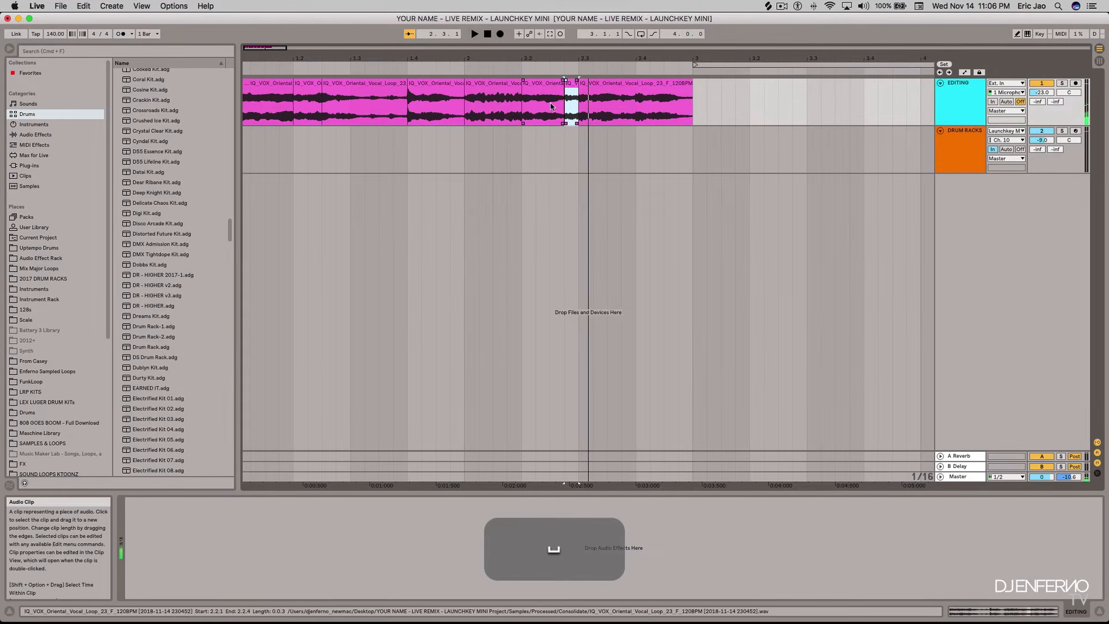
key(super+z)
Play the last part of the vocal clip and split it at 2.4.1
click(585, 110)
key(space)
key(space)
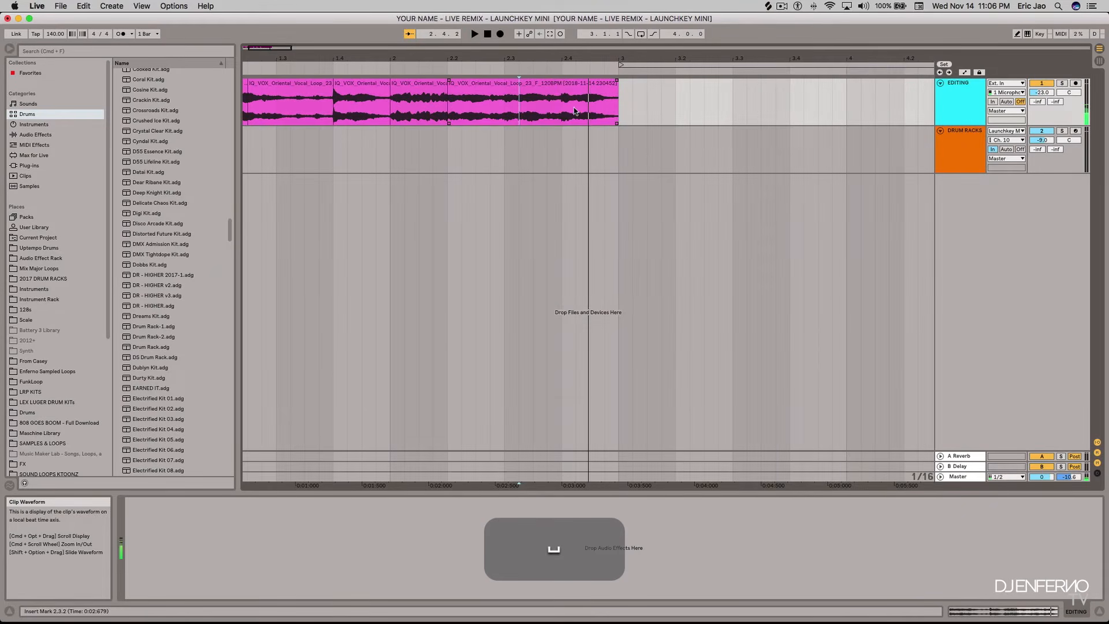
key(super+e)
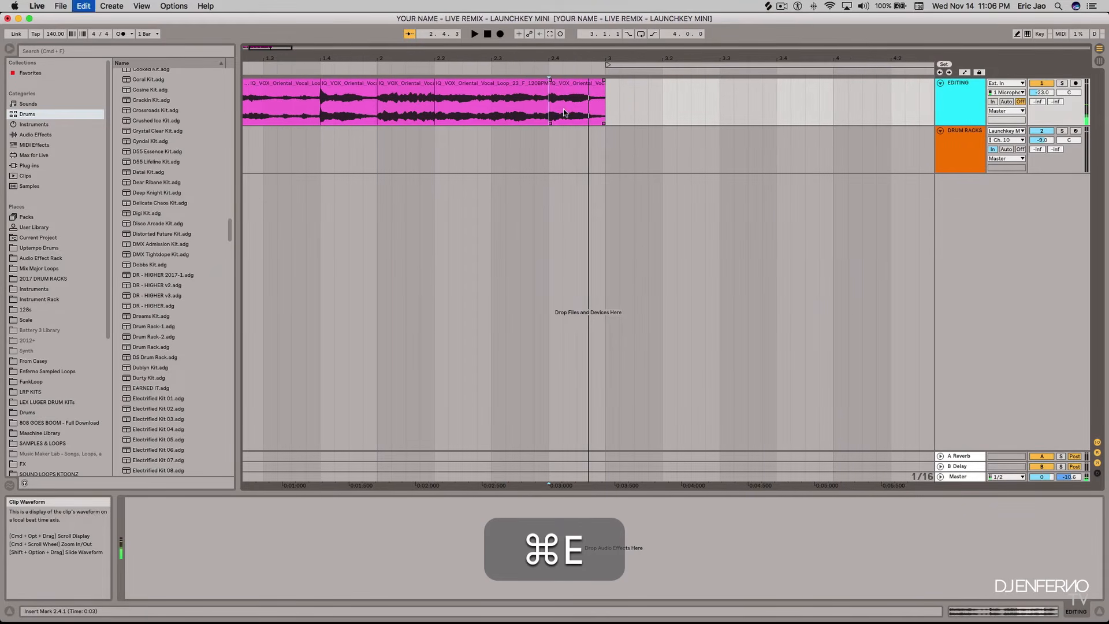
Split out the sixteenth-note slice from 2.4.2 to 2.4.3 and play the result
click(564, 110)
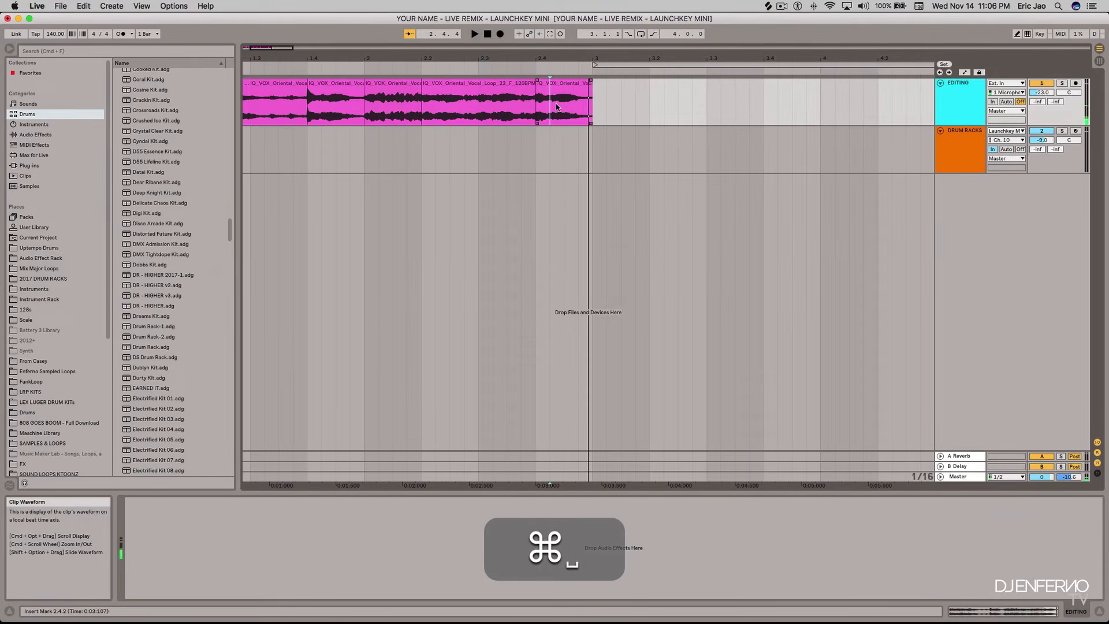
key(super+e)
click(558, 84)
key(space)
key(space)
scroll(557, 100, left, 4)
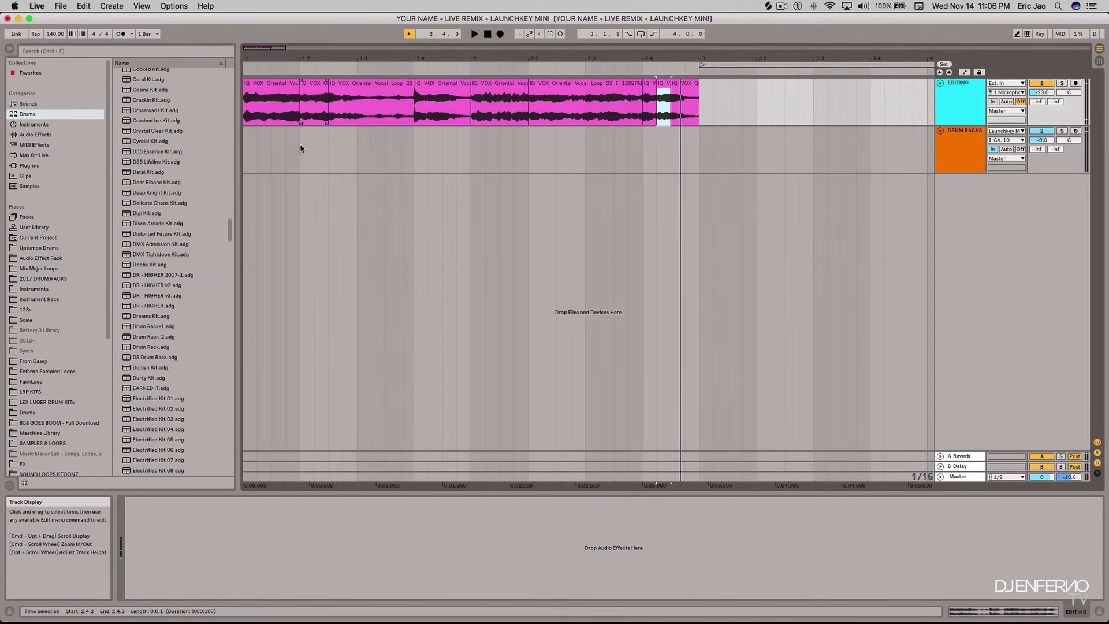
Load the first vocal slice onto the Candler Kit's Cymbal 808 Bright pad and set its sample volume to -18 dB
click(277, 146)
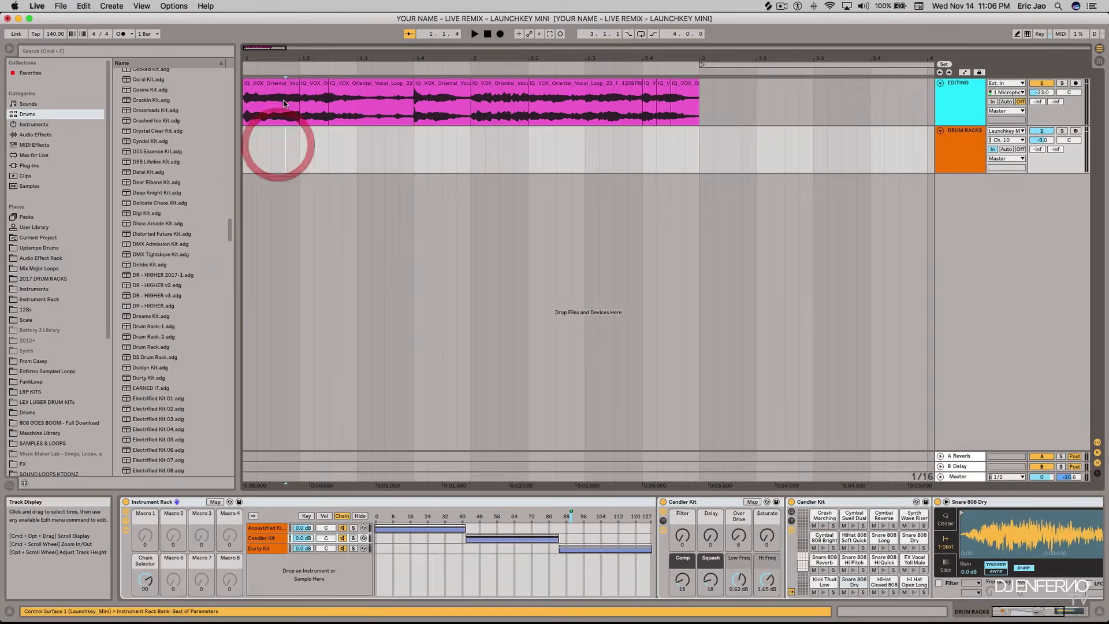
click(271, 86)
drag(271, 86, 822, 543)
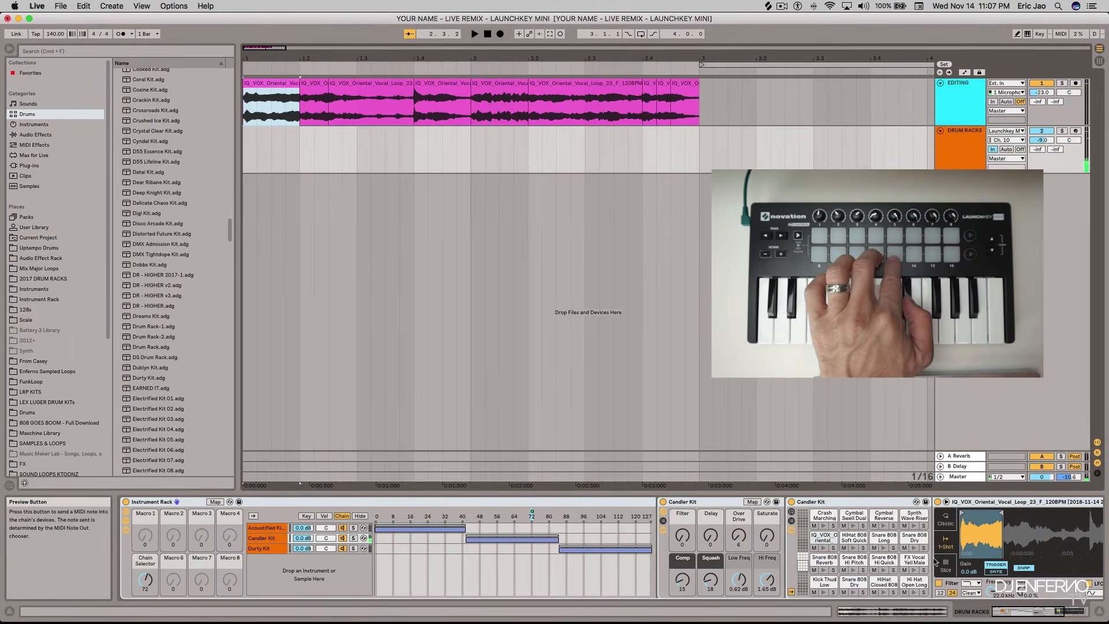
scroll(991, 580, right, 10)
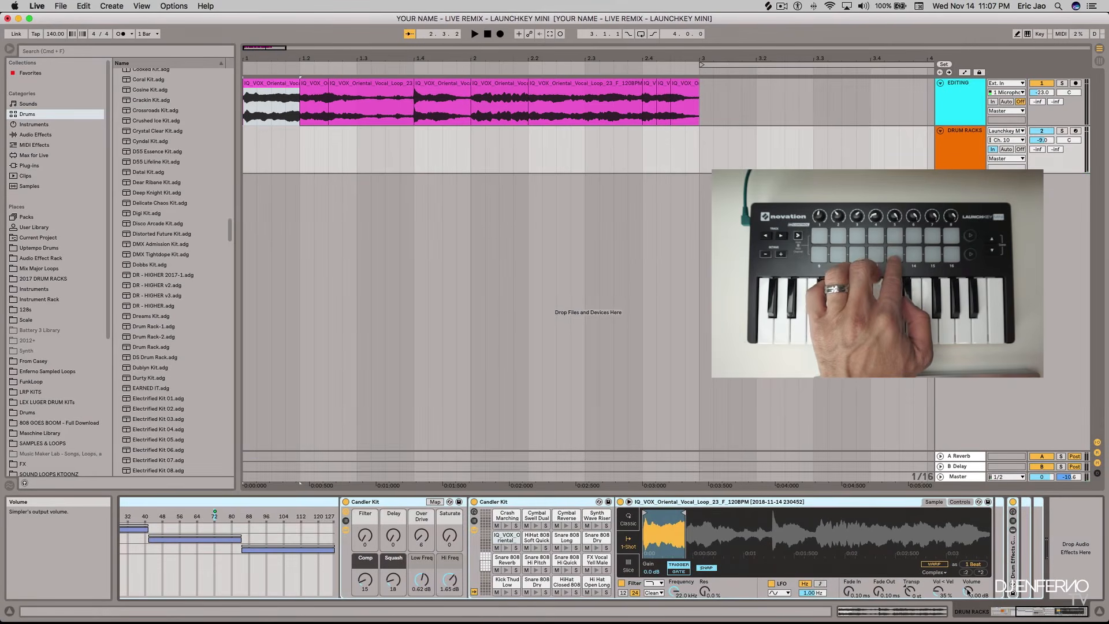
drag(968, 591, 969, 603)
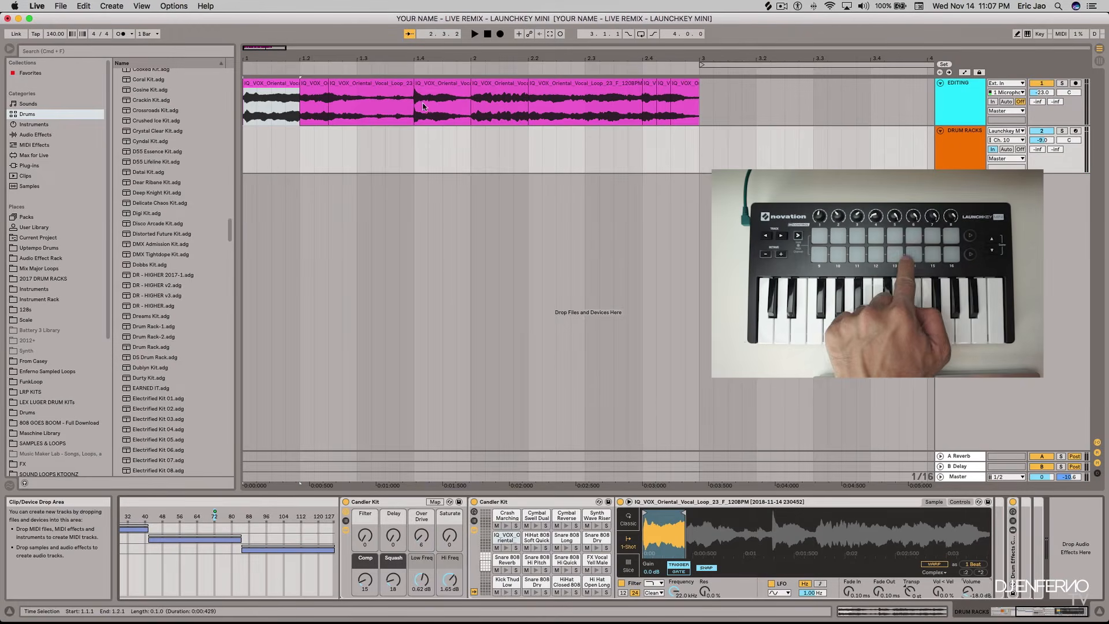
Play the vocal slice at 1.2.1 and load it onto the HiHat 808 Soft Quick pad
click(313, 87)
key(space)
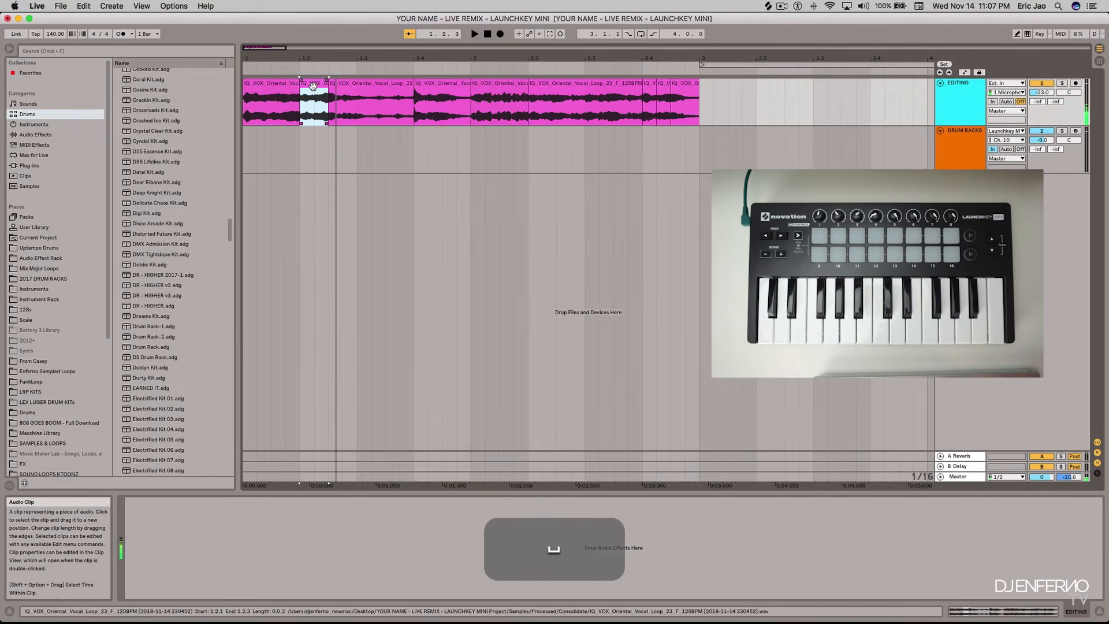
click(325, 169)
key(space)
drag(315, 85, 534, 541)
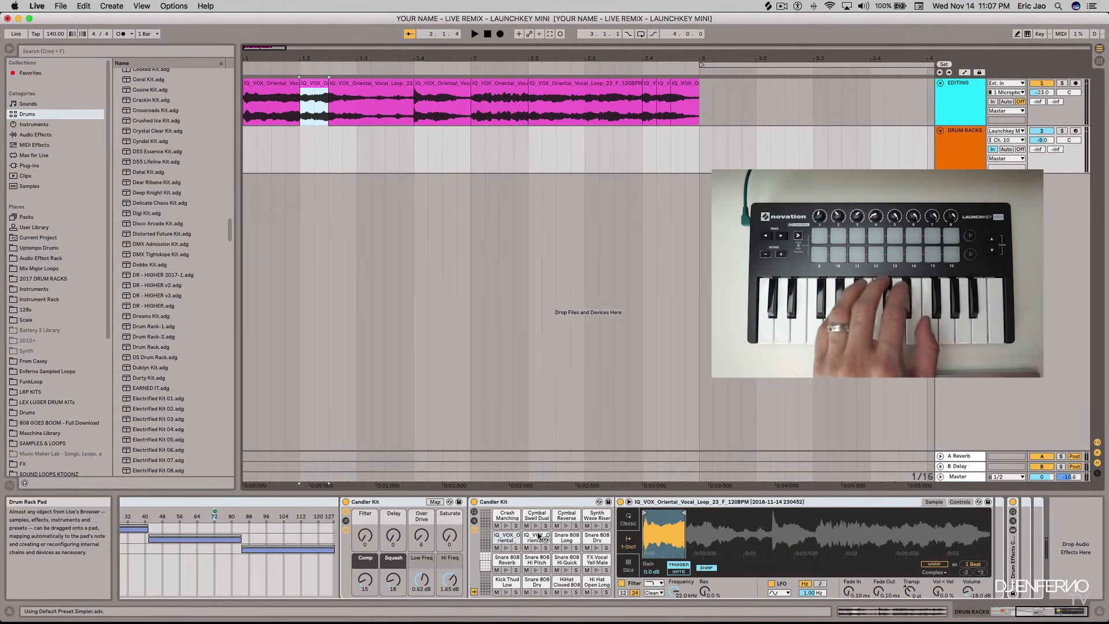
Audition the vocal slices starting at 1.2.3, 1.4.1 and 2.1.1
click(356, 80)
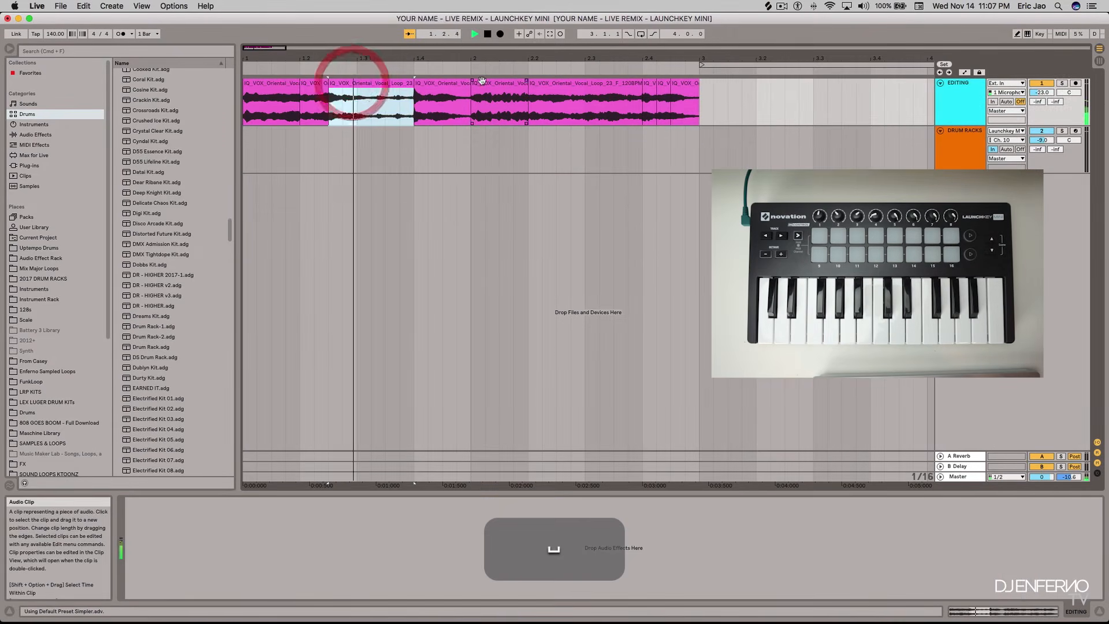
click(442, 84)
key(space)
click(493, 85)
key(space)
key(space)
key(space)
key(space)
key(space)
key(space)
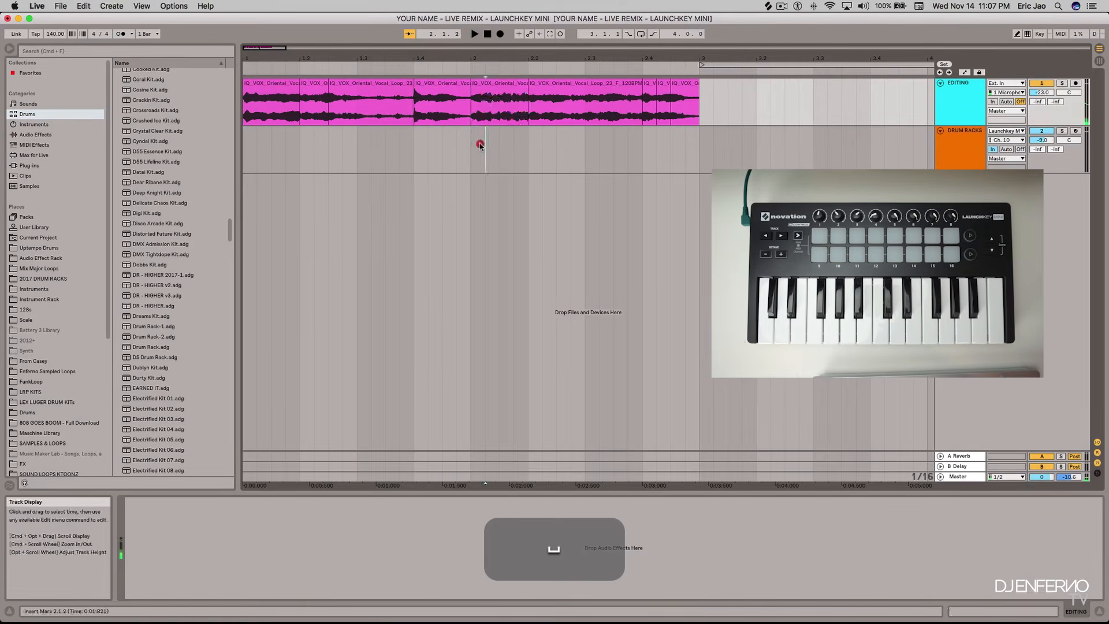
Load the vocal slice from 2.1.1 to 2.2.1 onto the Snare 808 Long pad
click(478, 142)
click(652, 592)
drag(653, 594, 553, 546)
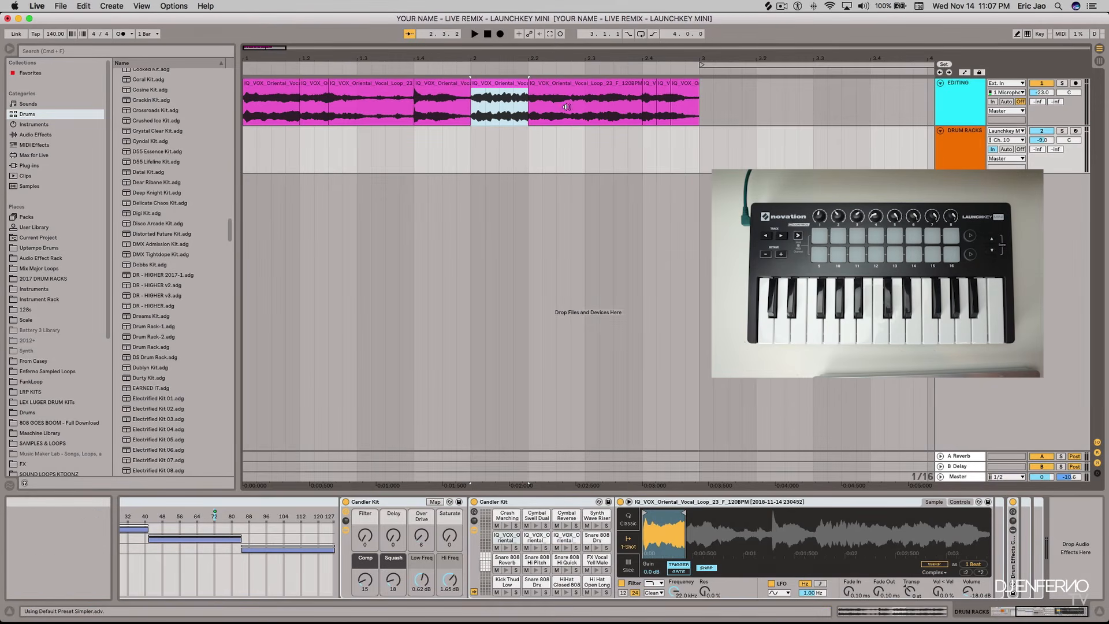
Audition the vocal repeatedly from 2.2.1
click(530, 110)
key(space)
key(space)
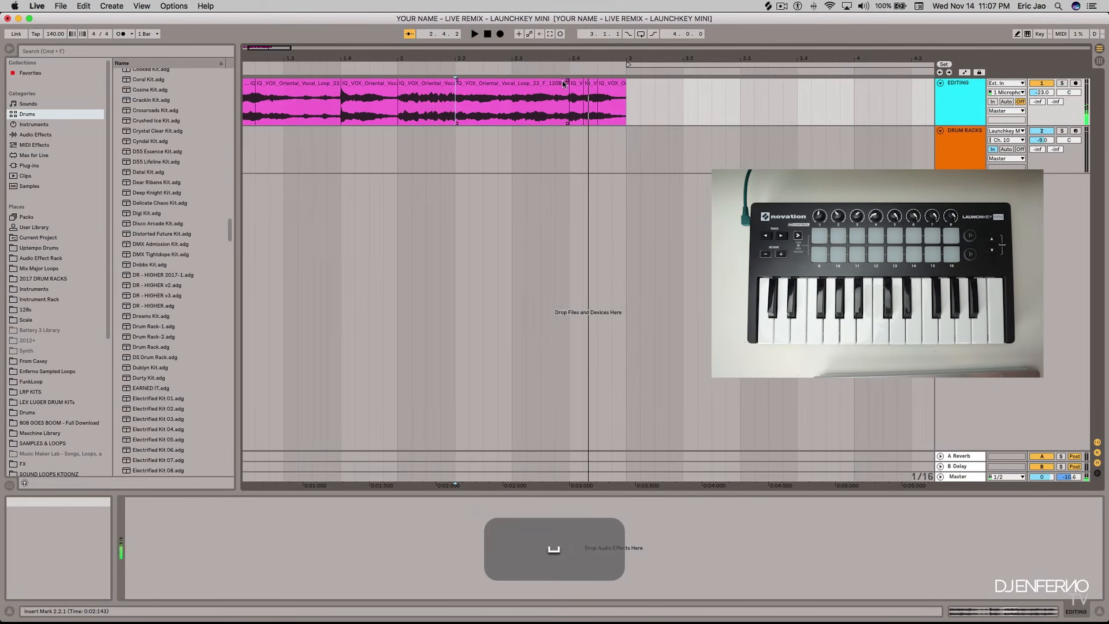
key(space)
key(space)
key(space)
key(space)
Audition the short vocal slices at 2.4.1 and 2.4.3 repeatedly
click(643, 94)
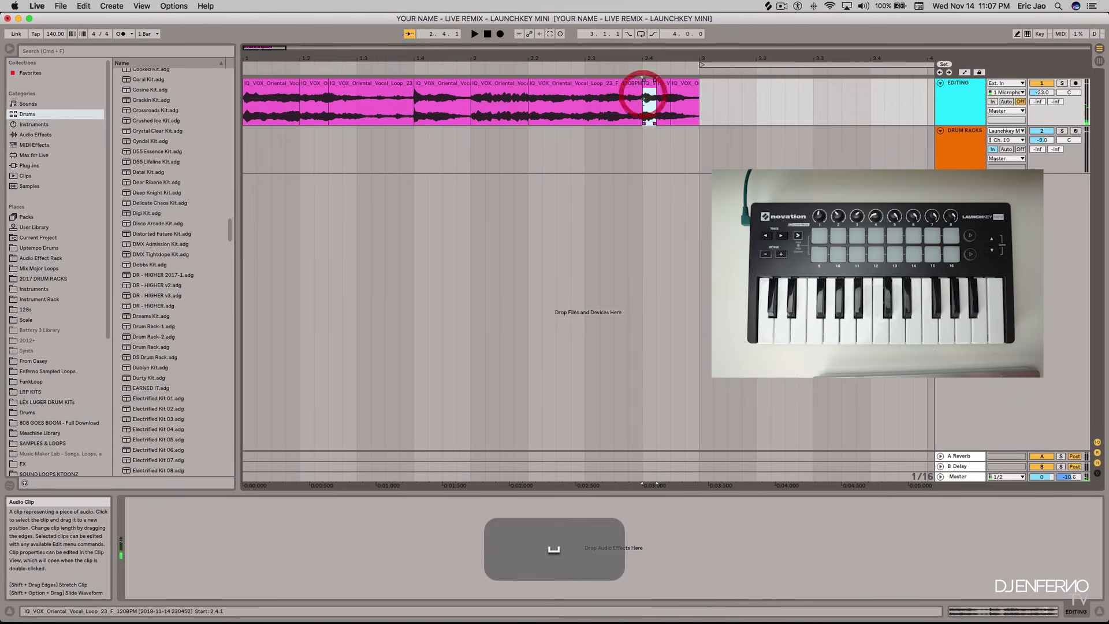
key(space)
key(space)
key(space)
key(space)
click(579, 108)
key(space)
key(space)
key(space)
key(space)
Load the sixteenth-note vocal slice at 2.4.2 onto the pad between Snare 808 Hi Pitch and FX Vocal Yell Male
click(574, 156)
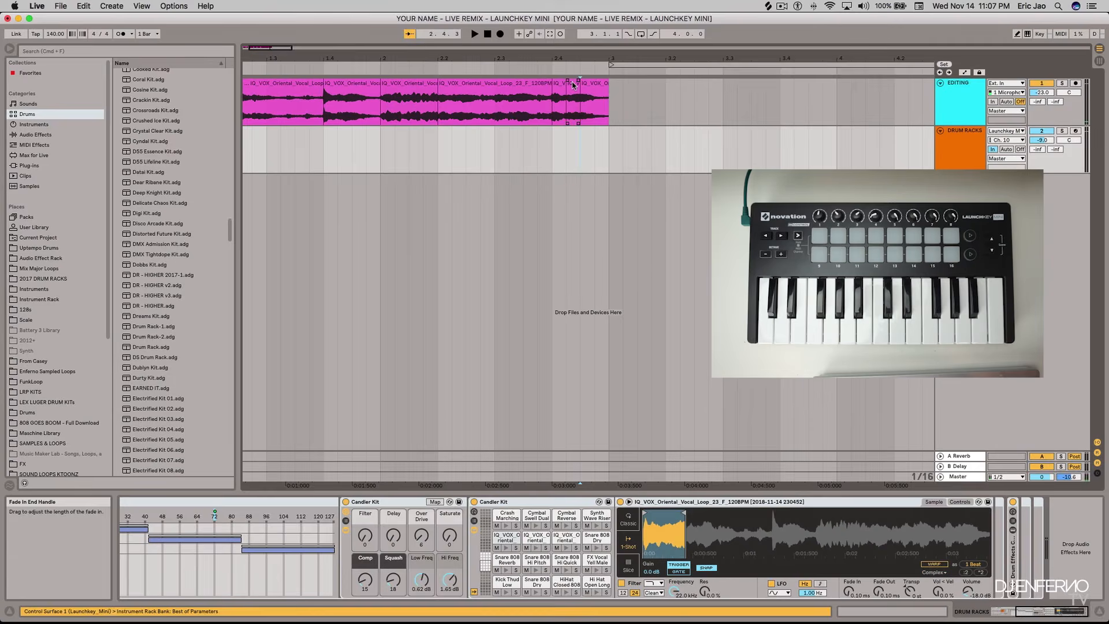
click(572, 82)
click(574, 170)
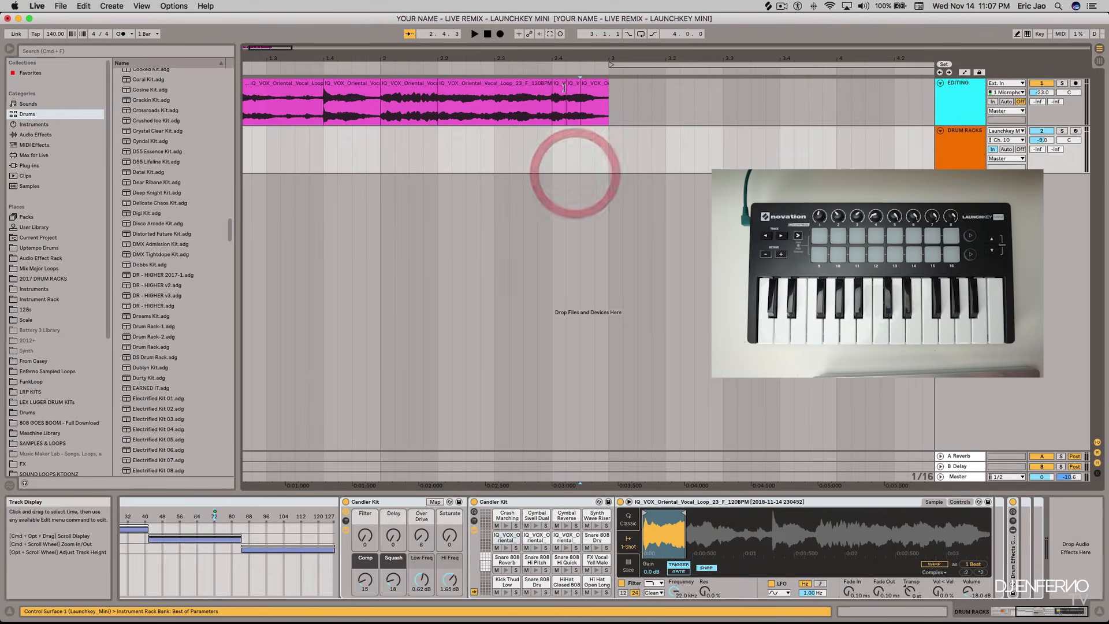
drag(567, 495, 565, 559)
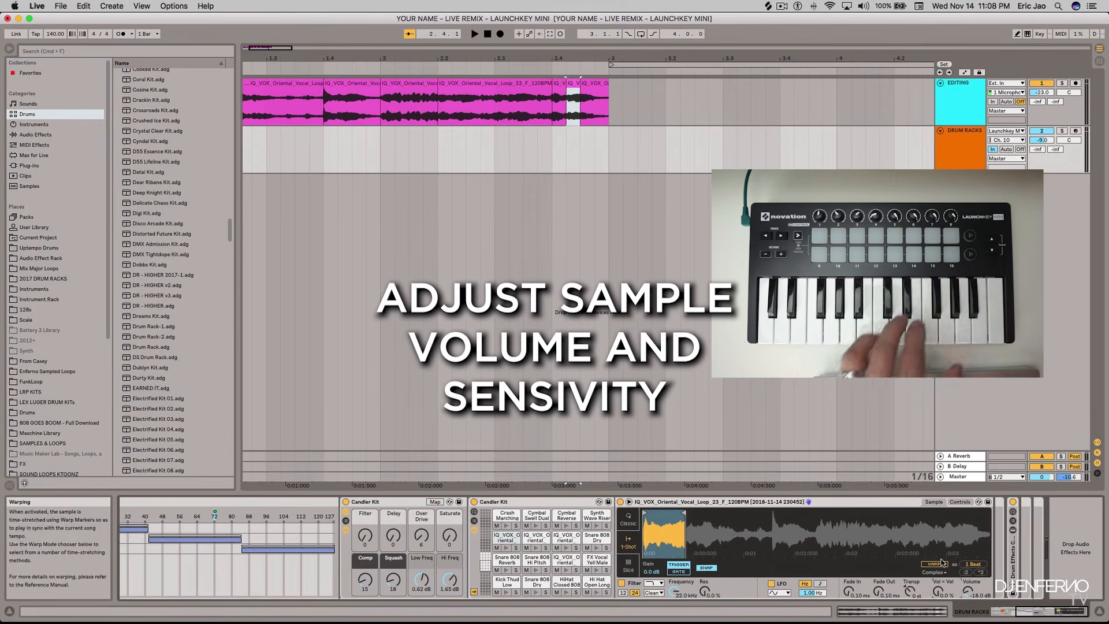
Lower the sample volume of the vocal slice on the second vocal pad
click(538, 549)
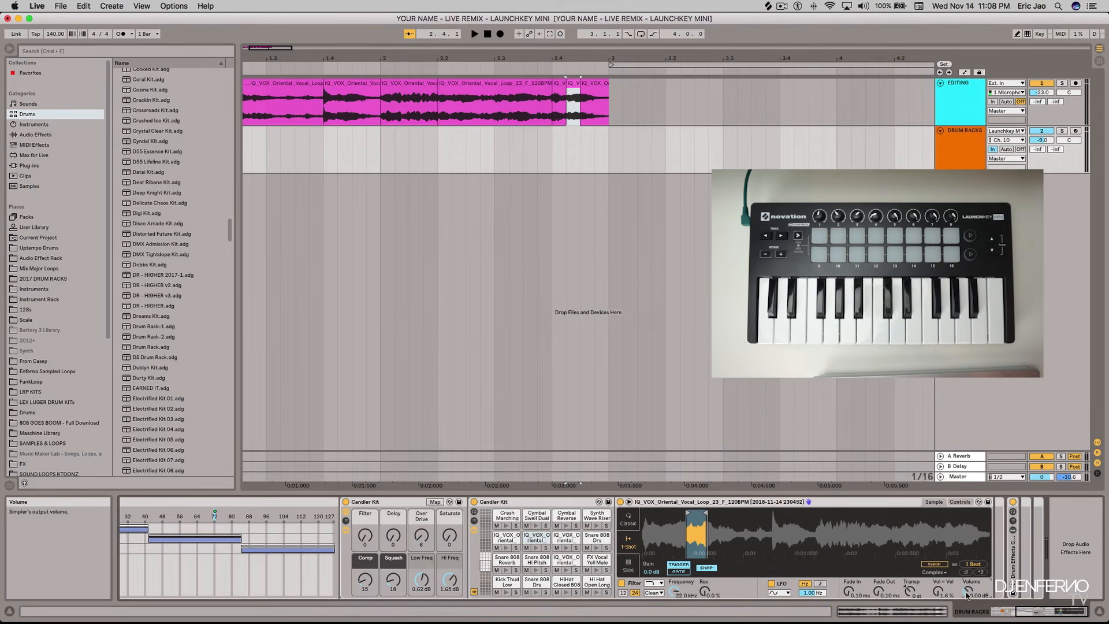
drag(969, 595, 969, 601)
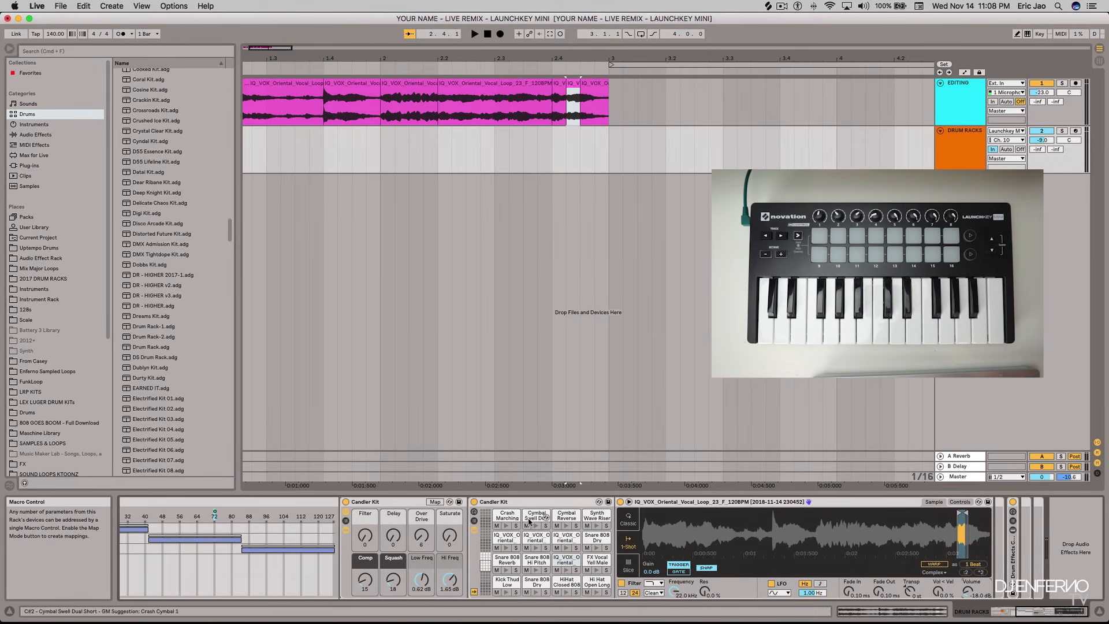
Show the Candler Kit drum rack's chain list with its input/output section
click(473, 522)
click(473, 522)
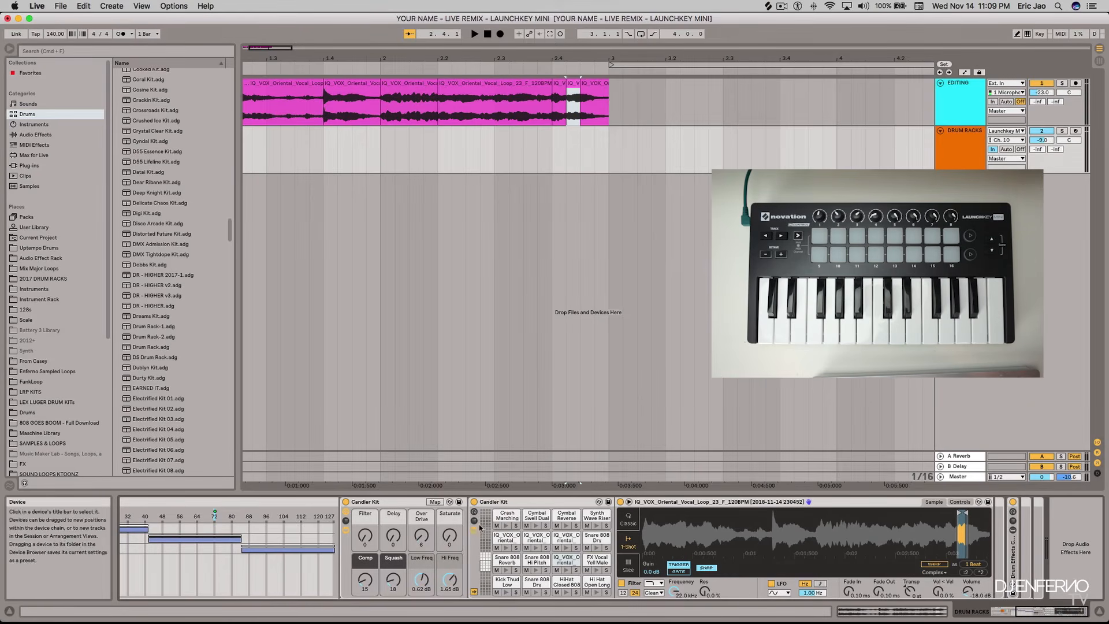
click(475, 521)
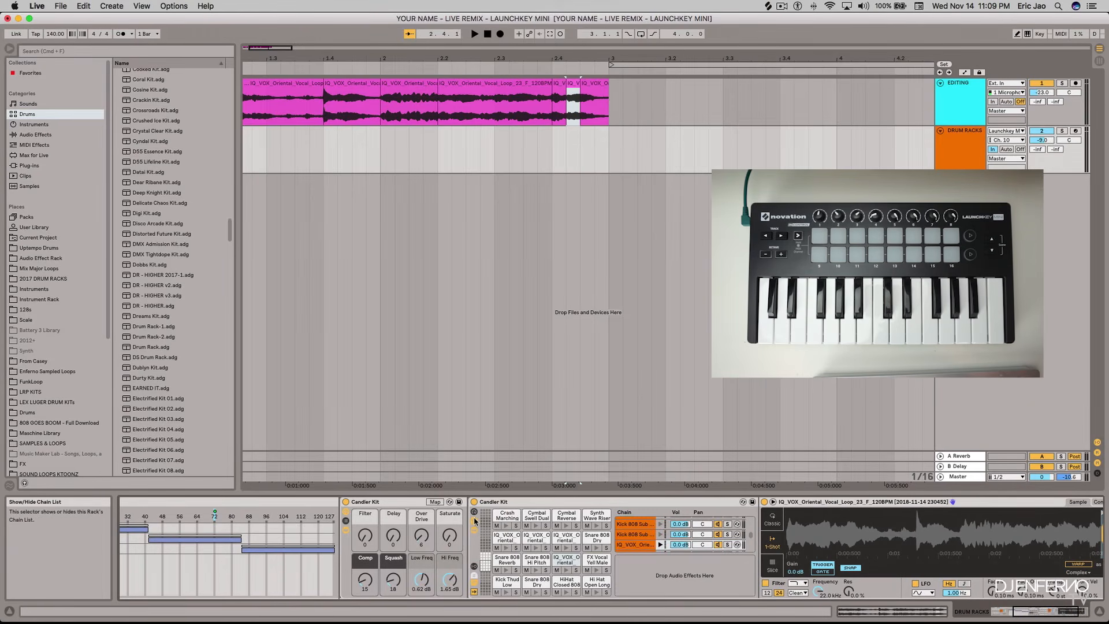
click(474, 569)
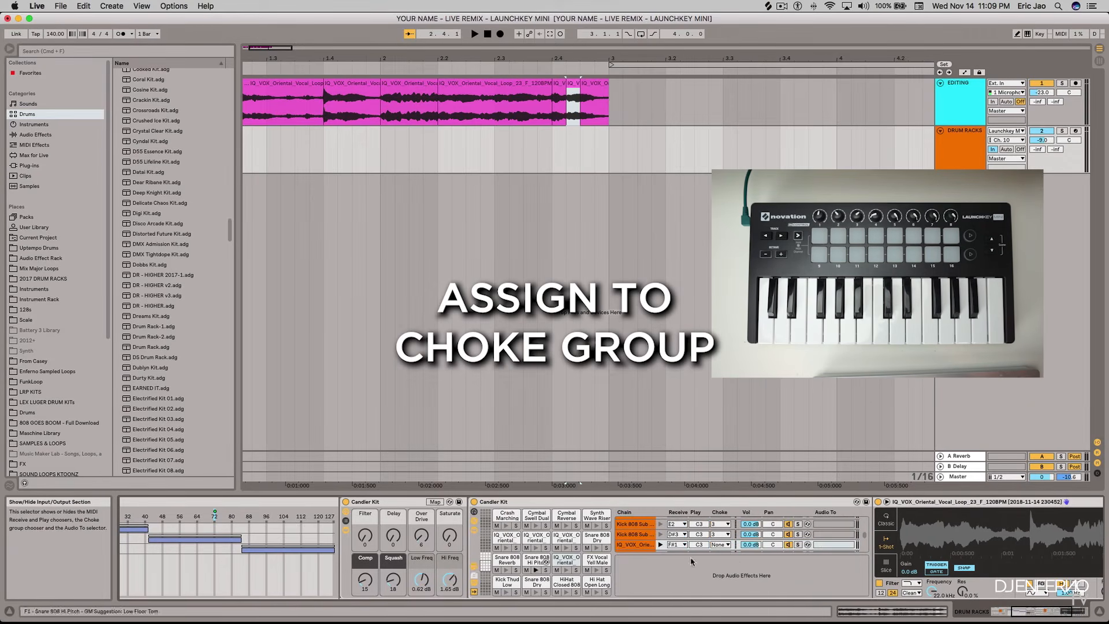
Assign the Candler Kit's vocal sample chains to choke group 4
scroll(683, 540, up, 3)
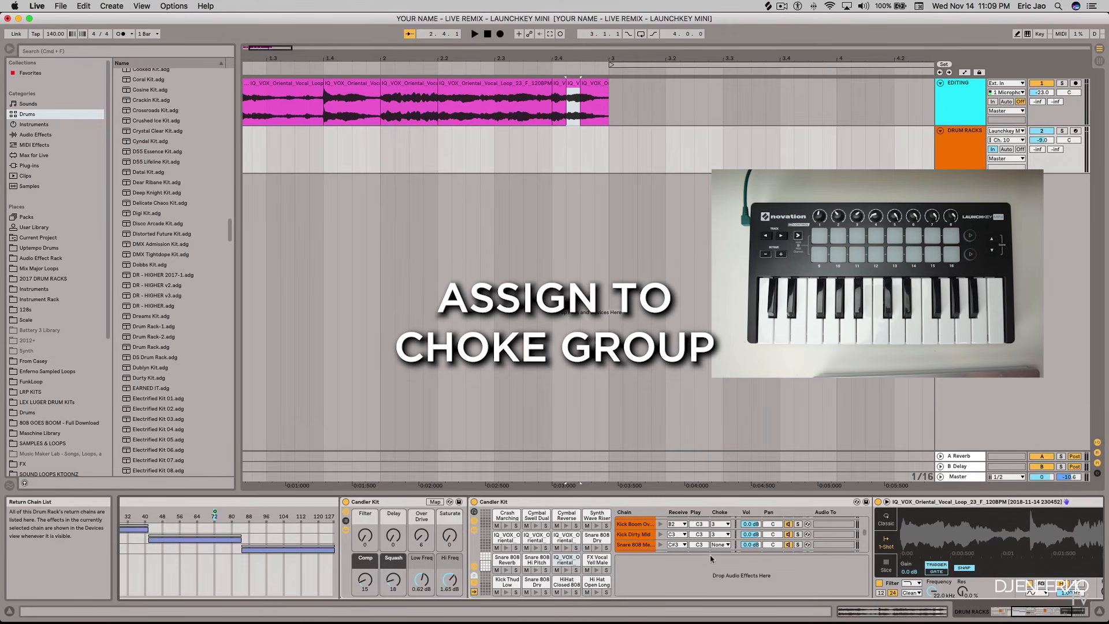
scroll(708, 545, down, 3)
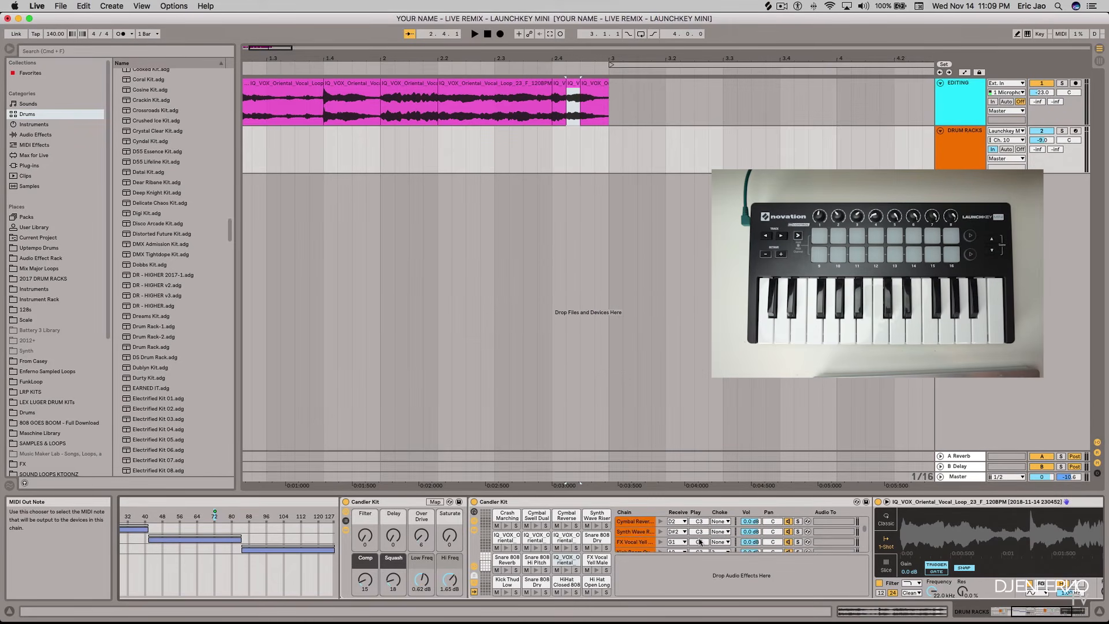
click(507, 535)
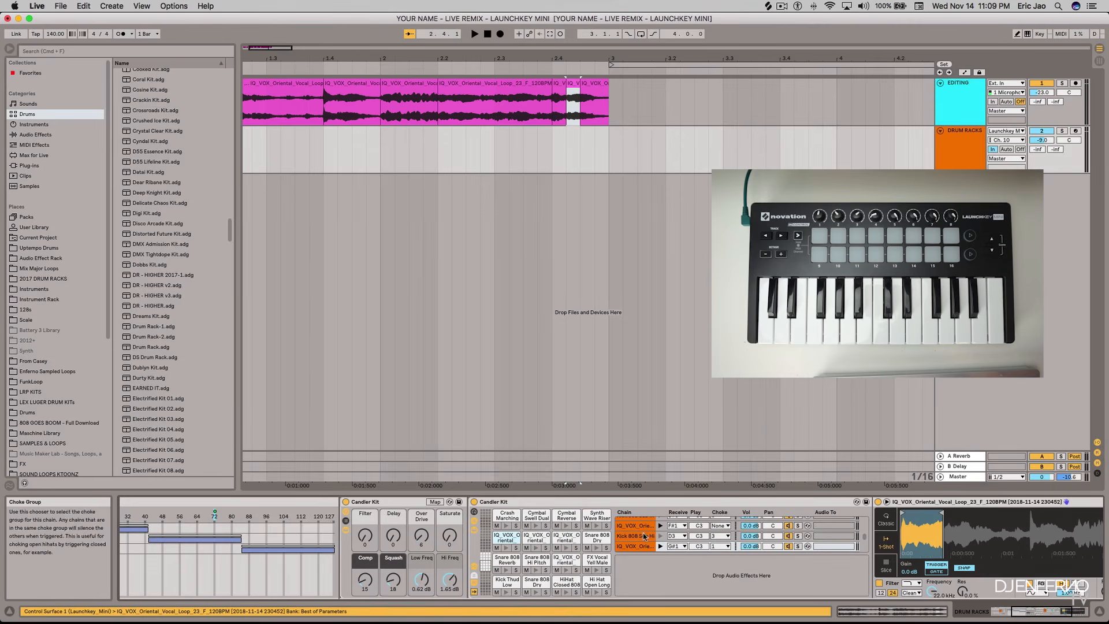
click(718, 526)
click(718, 420)
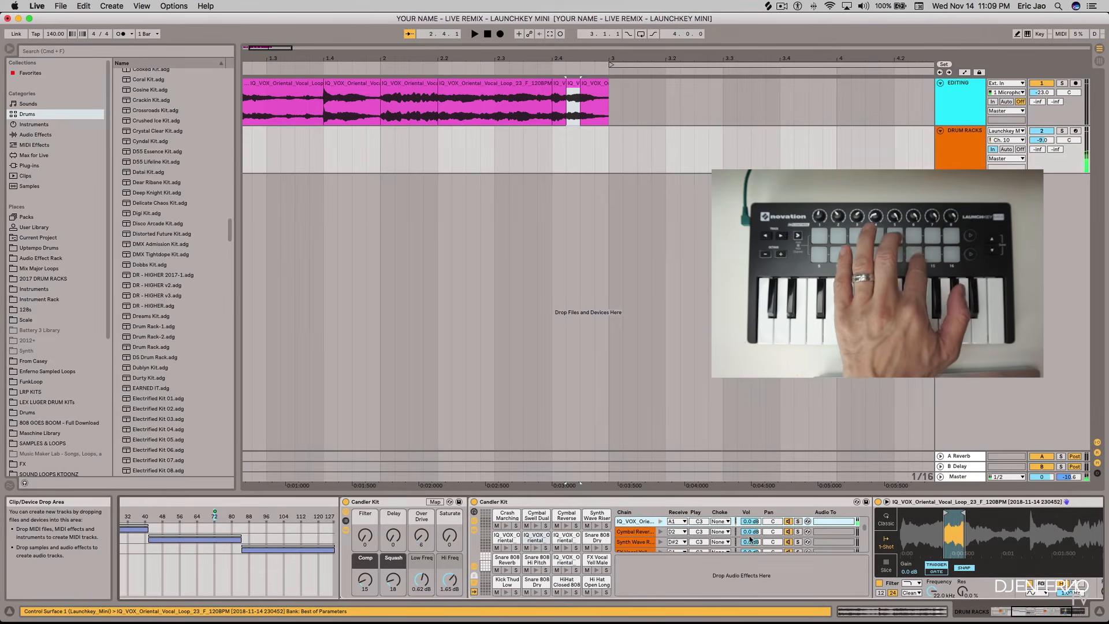
click(717, 521)
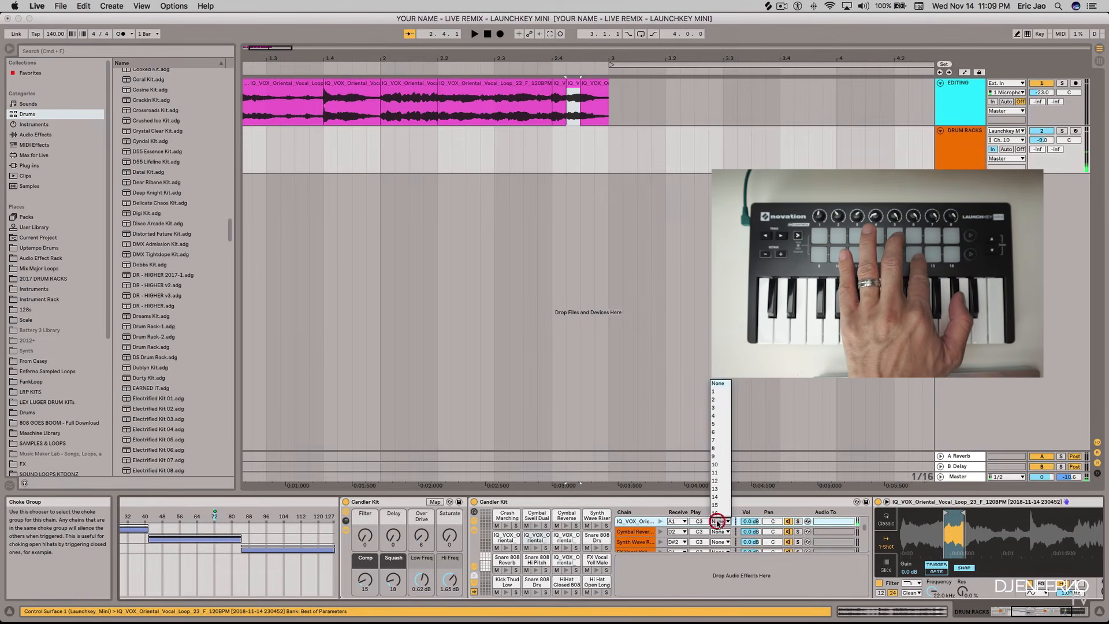
click(718, 411)
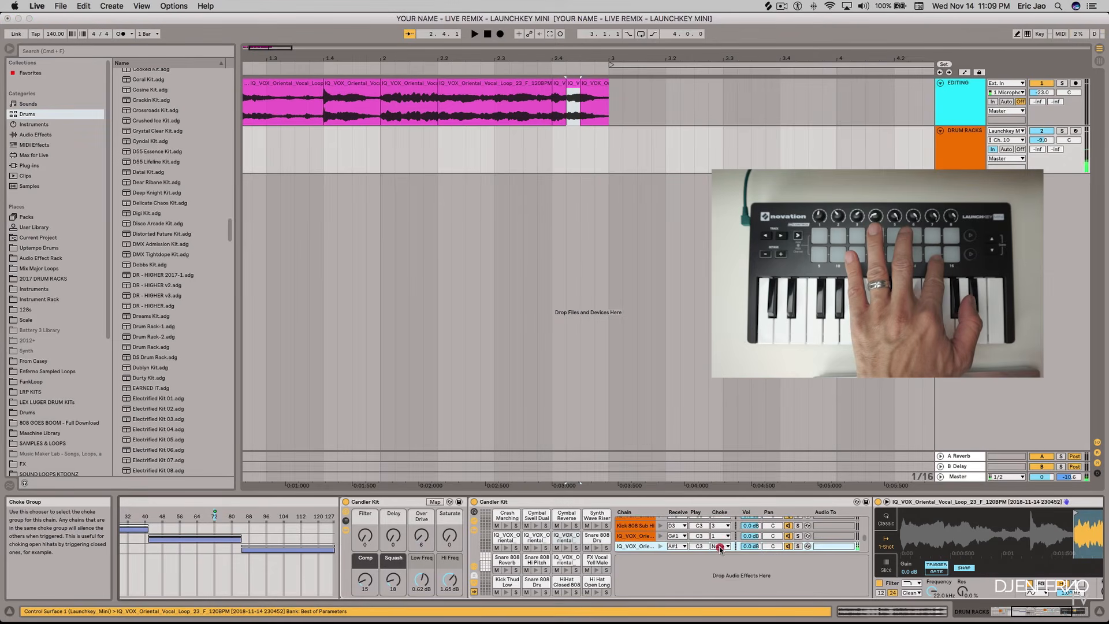
click(720, 549)
click(720, 437)
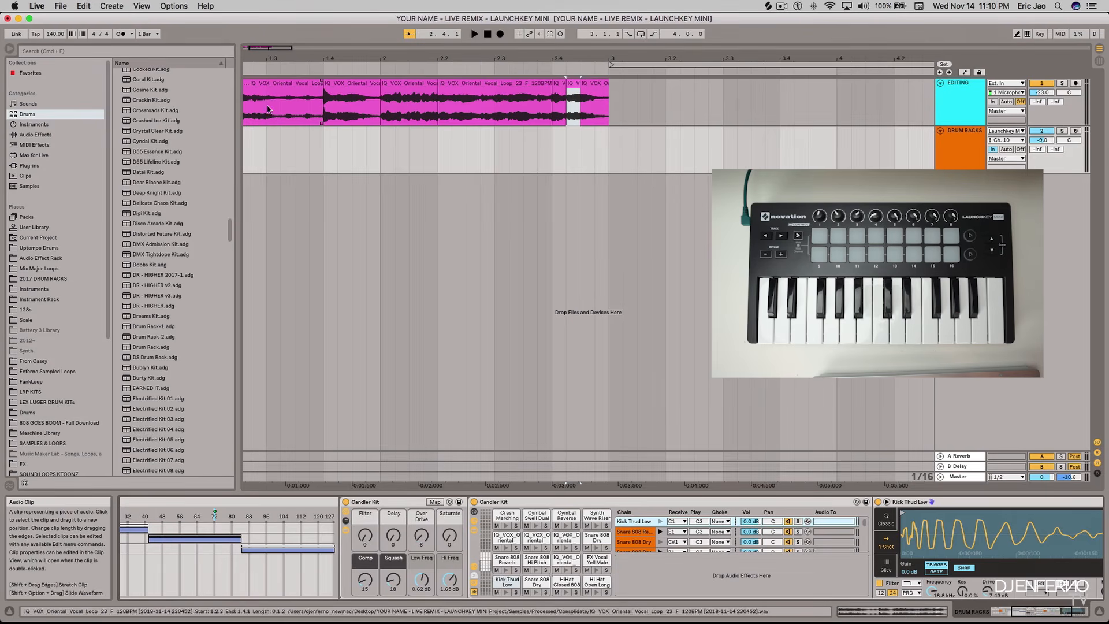
Examine the first half of the opening vocal slice and the sample region used by the first vocal pad
scroll(412, 99, left, 3)
drag(268, 111, 234, 111)
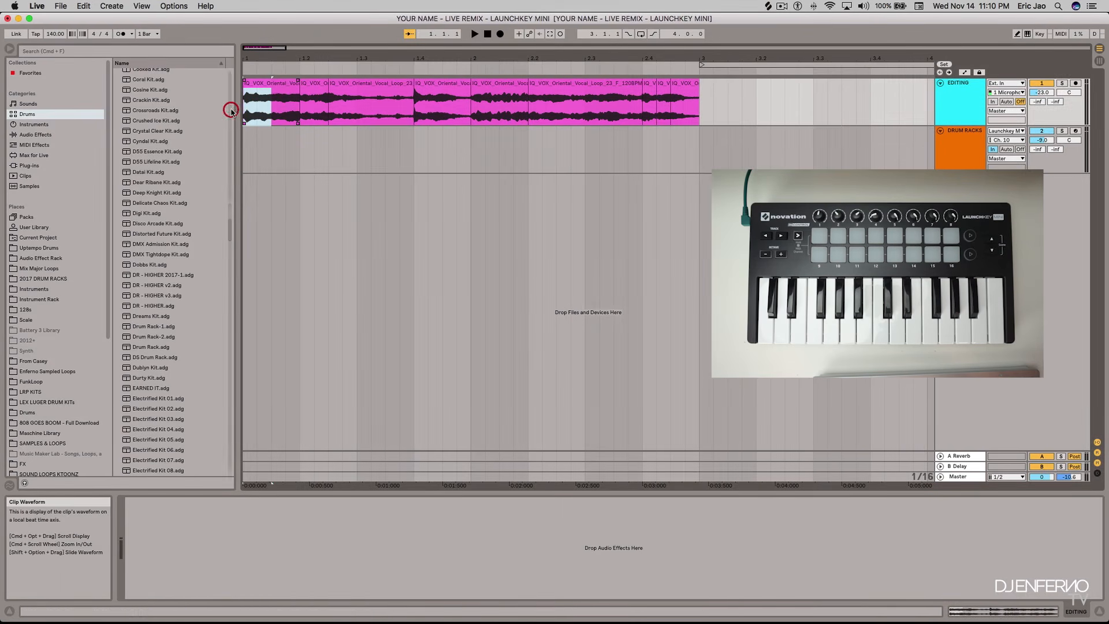
click(399, 148)
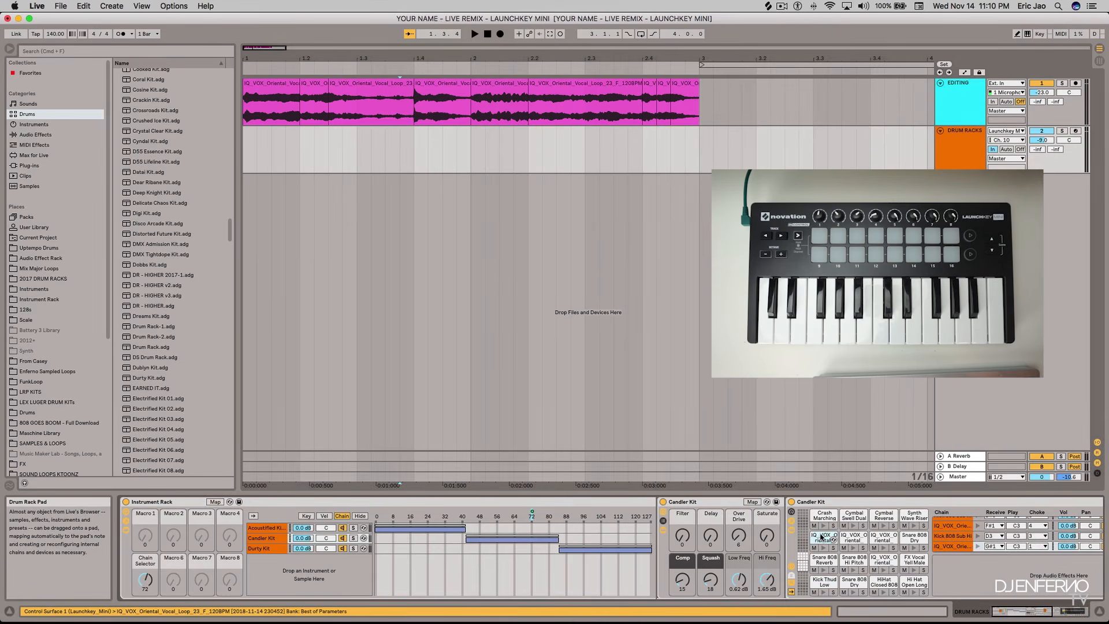
click(821, 537)
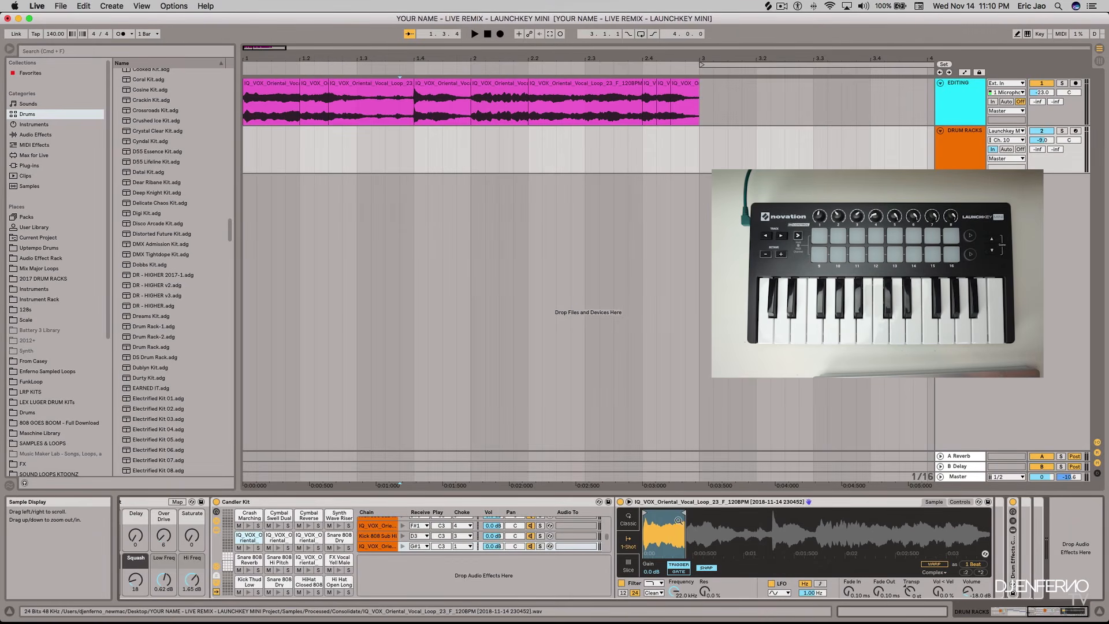
click(326, 156)
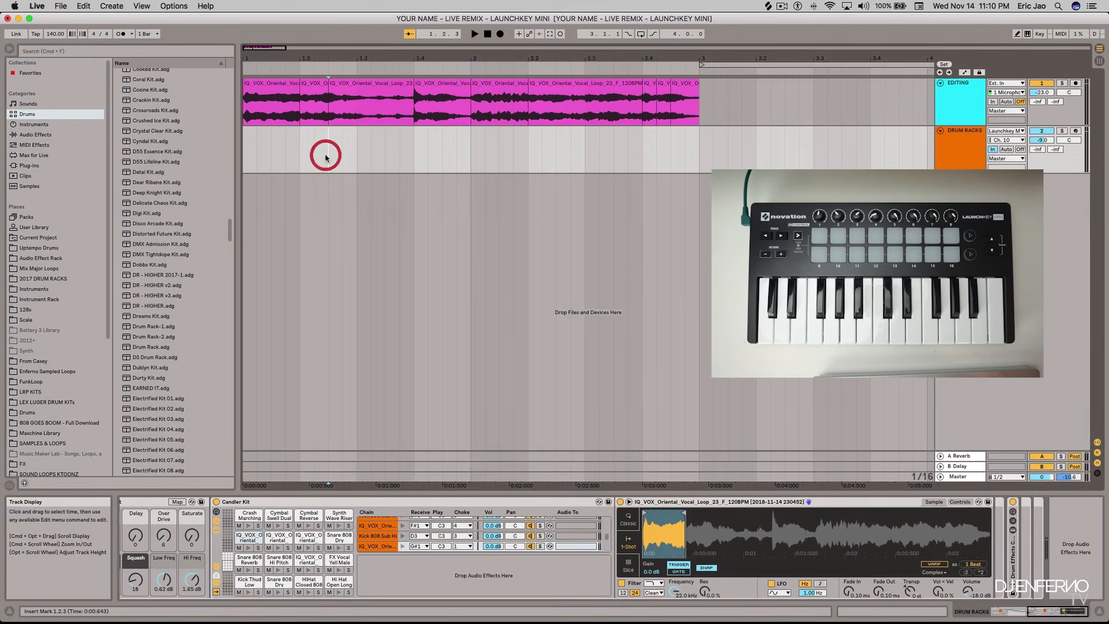
Save the live set
scroll(293, 558, left, 10)
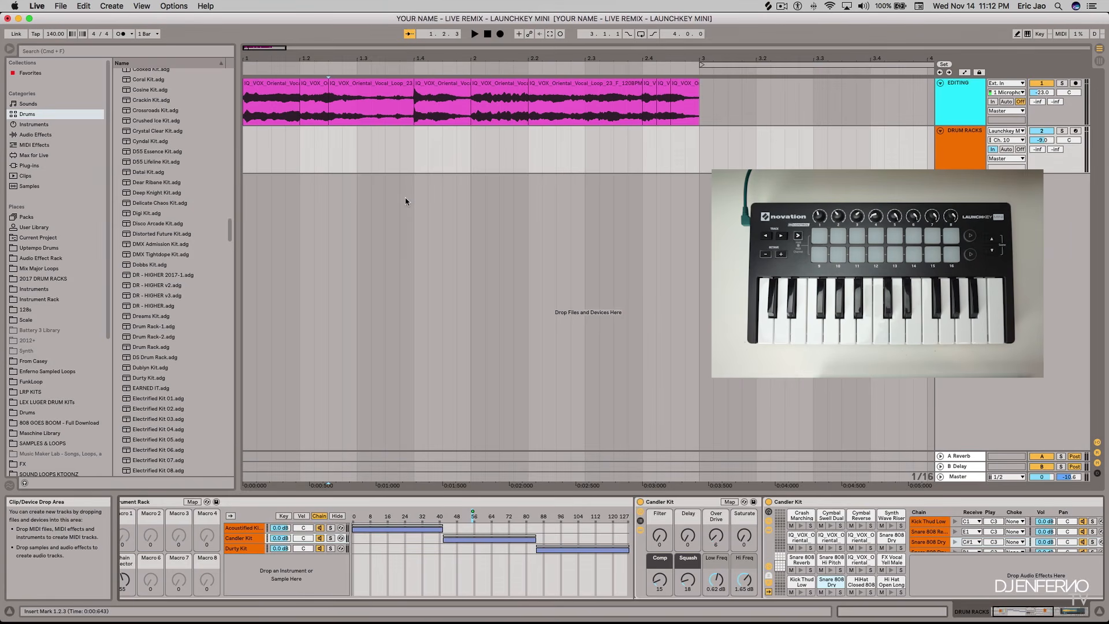
key(super)
key(super+s)
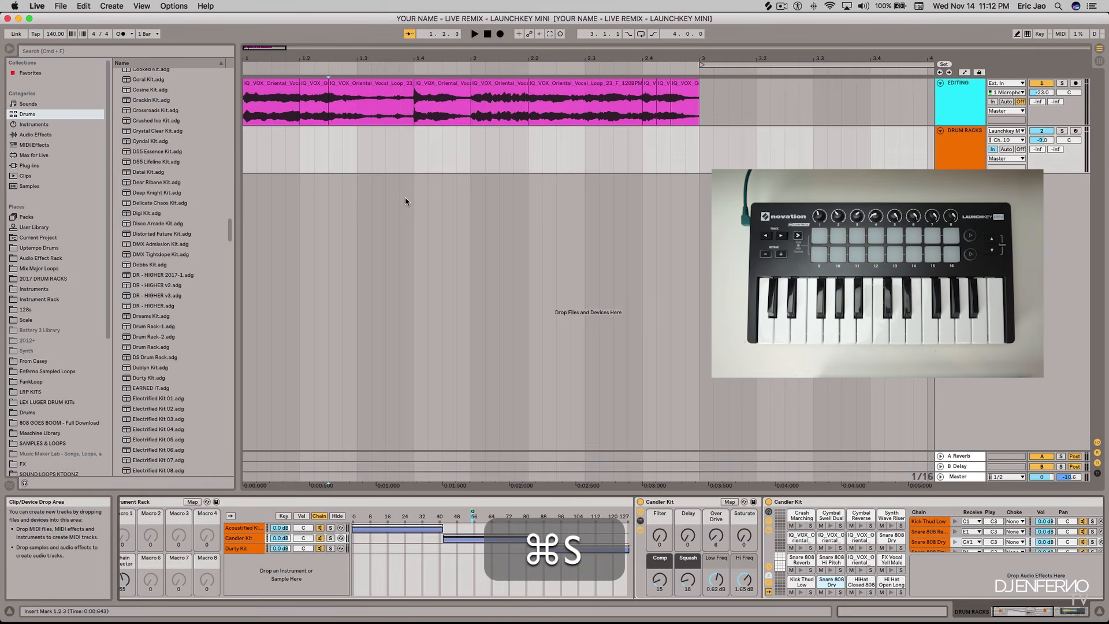